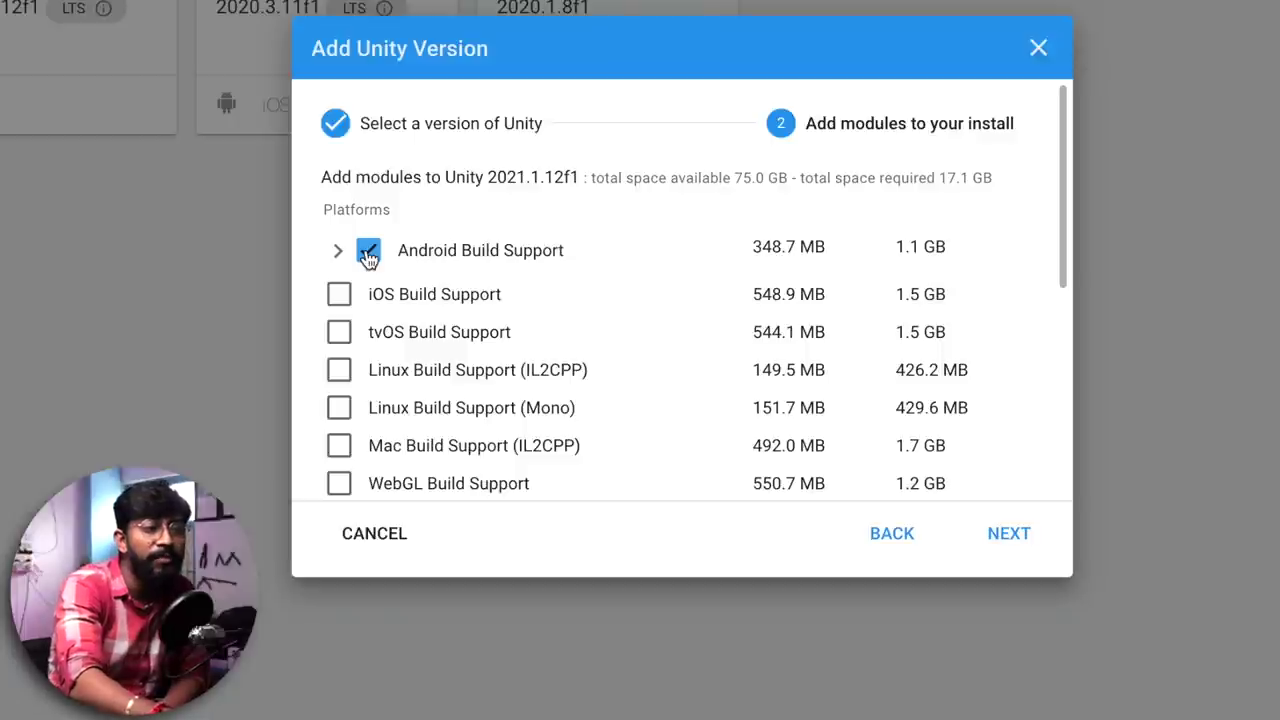
click(336, 252)
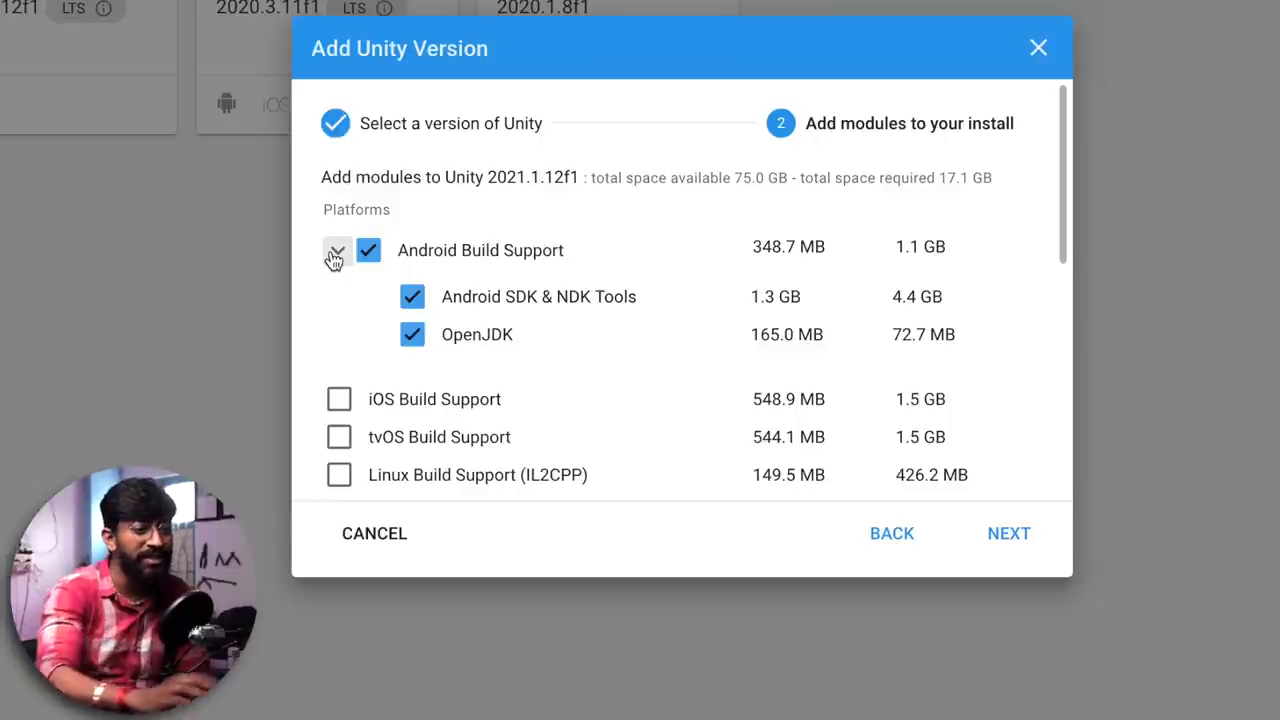
click(990, 551)
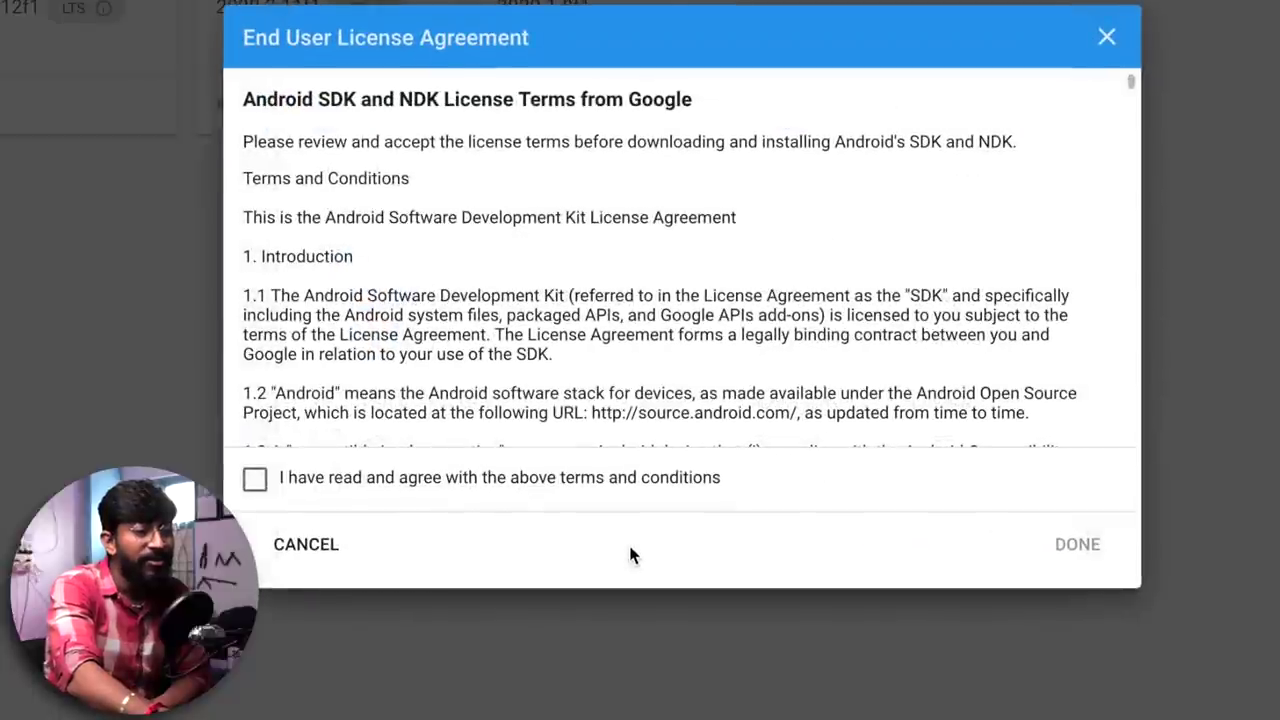
click(588, 490)
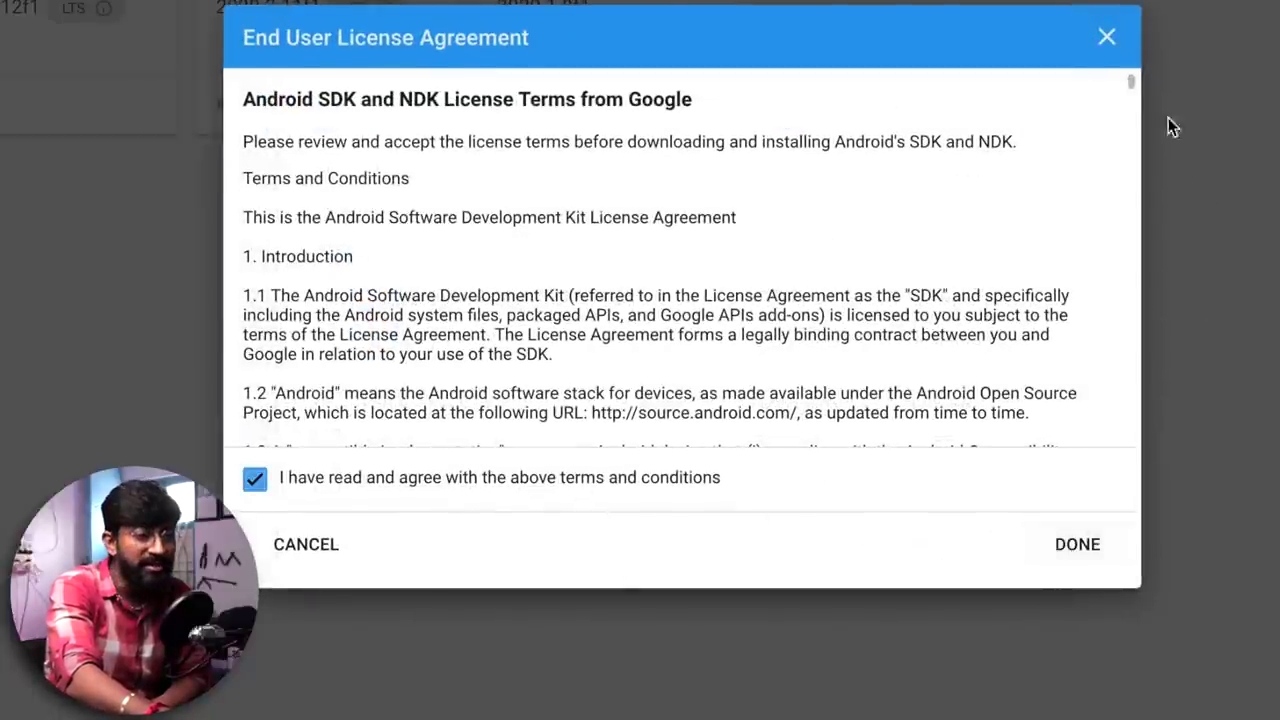
click(1107, 42)
click(1038, 48)
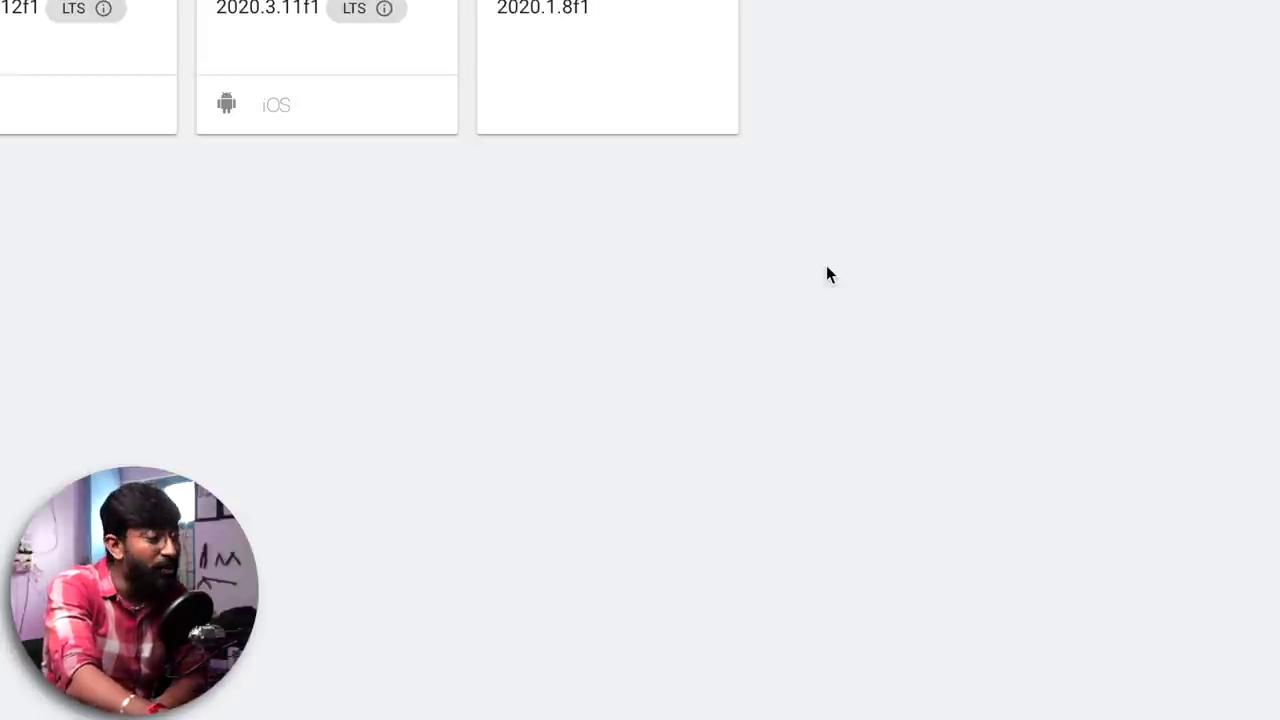
- Create a new 3D Unity 2020.1.8f1 project named "AR with iot" from the projects list
click(89, 80)
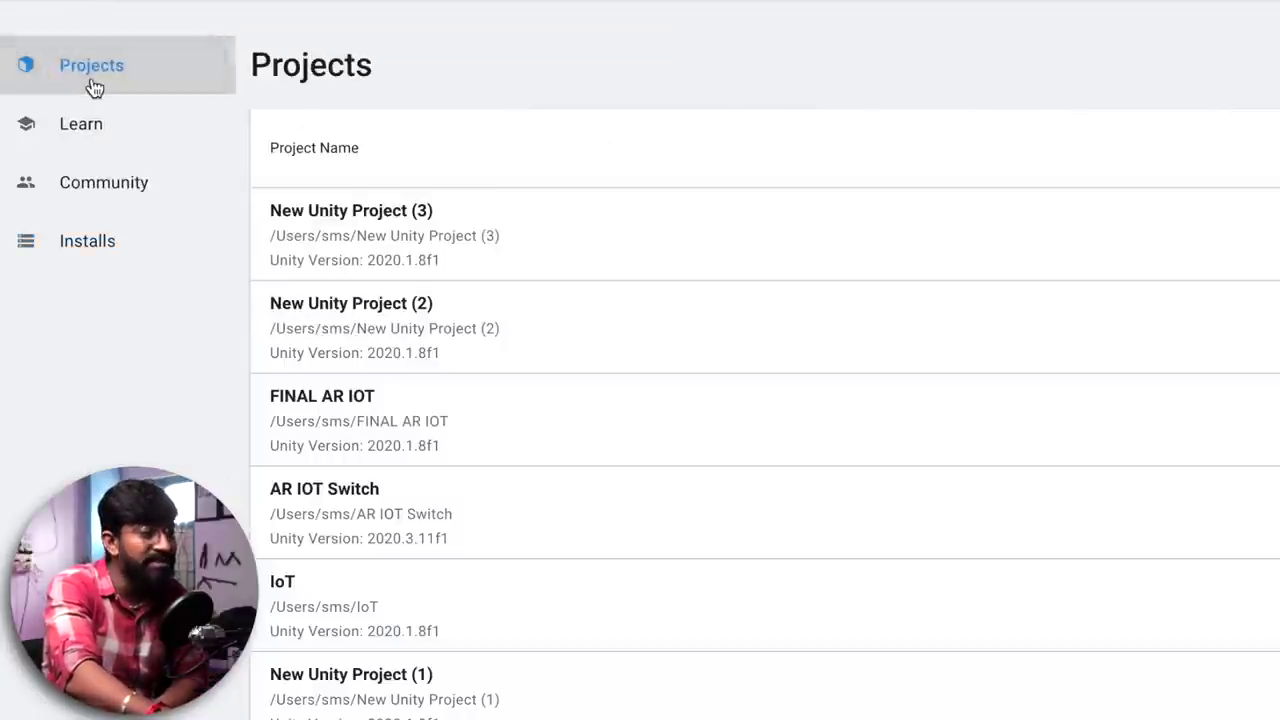
click(1208, 75)
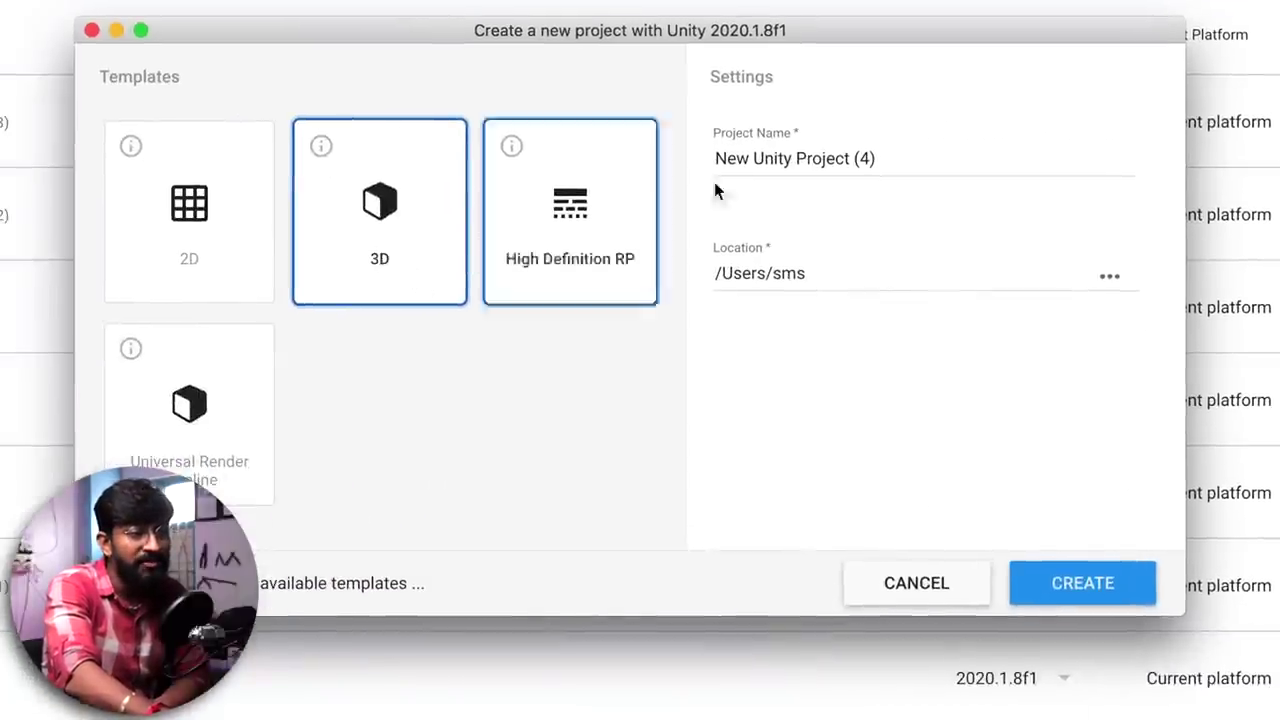
click(914, 155)
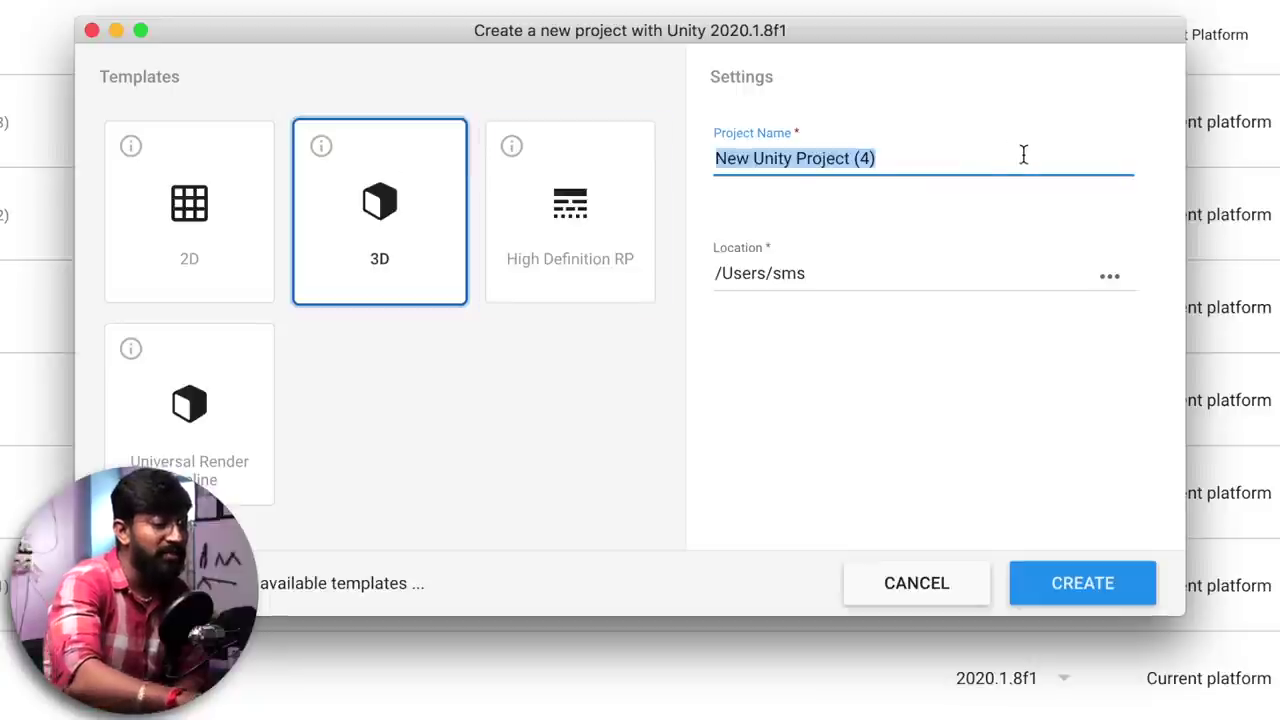
text(AR with iot)
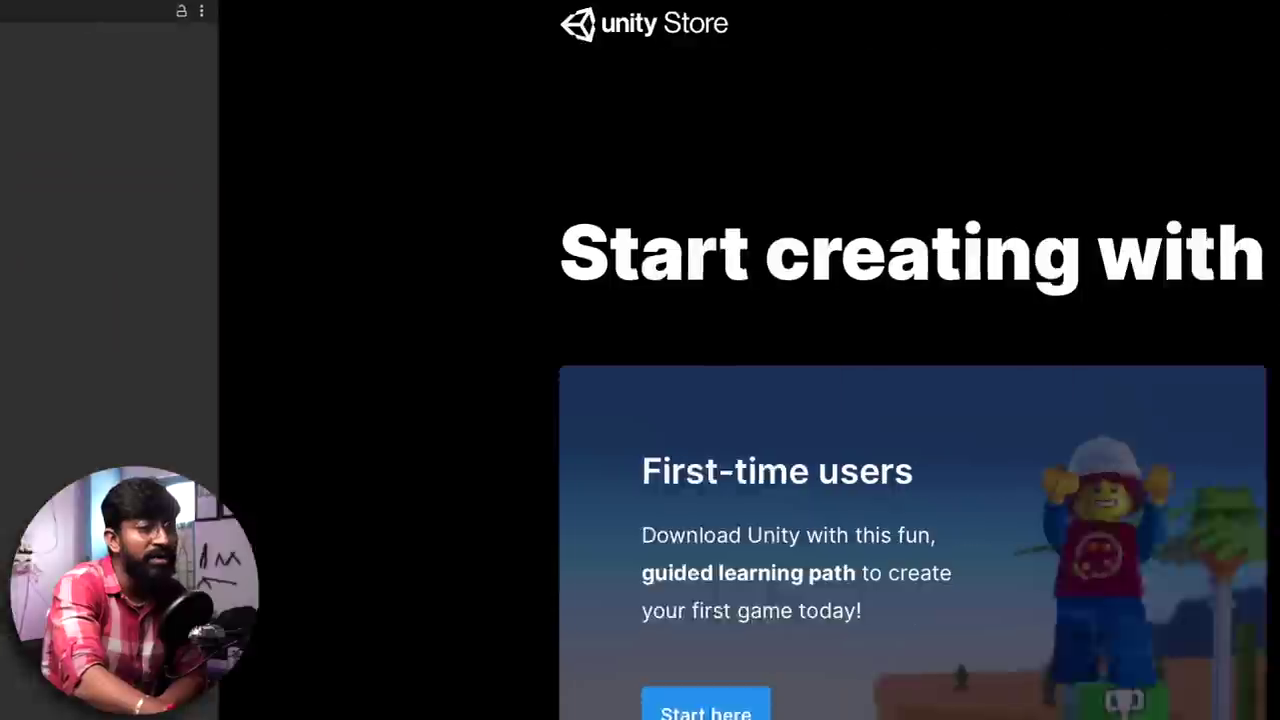
- Open google.com in a new browser tab, search for vuforia and open the Vuforia Developer Portal
key(super+t)
text(google.com)
key(Return)
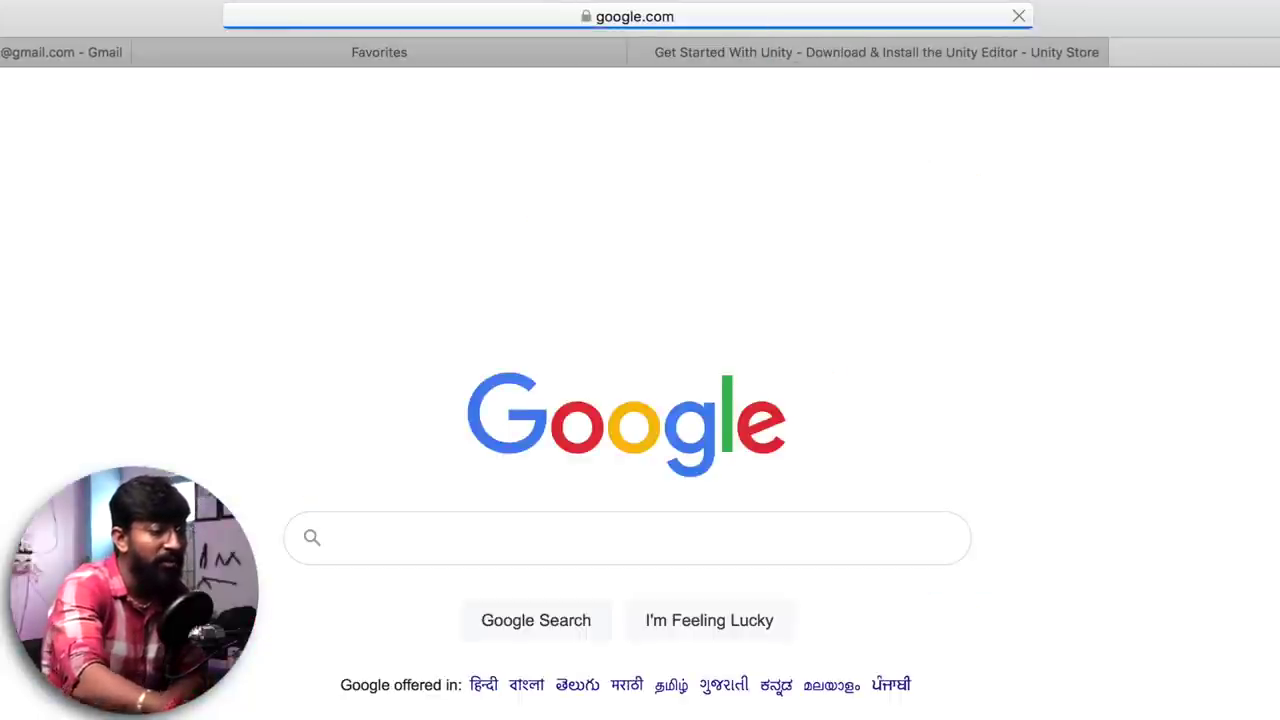
text(vuf)
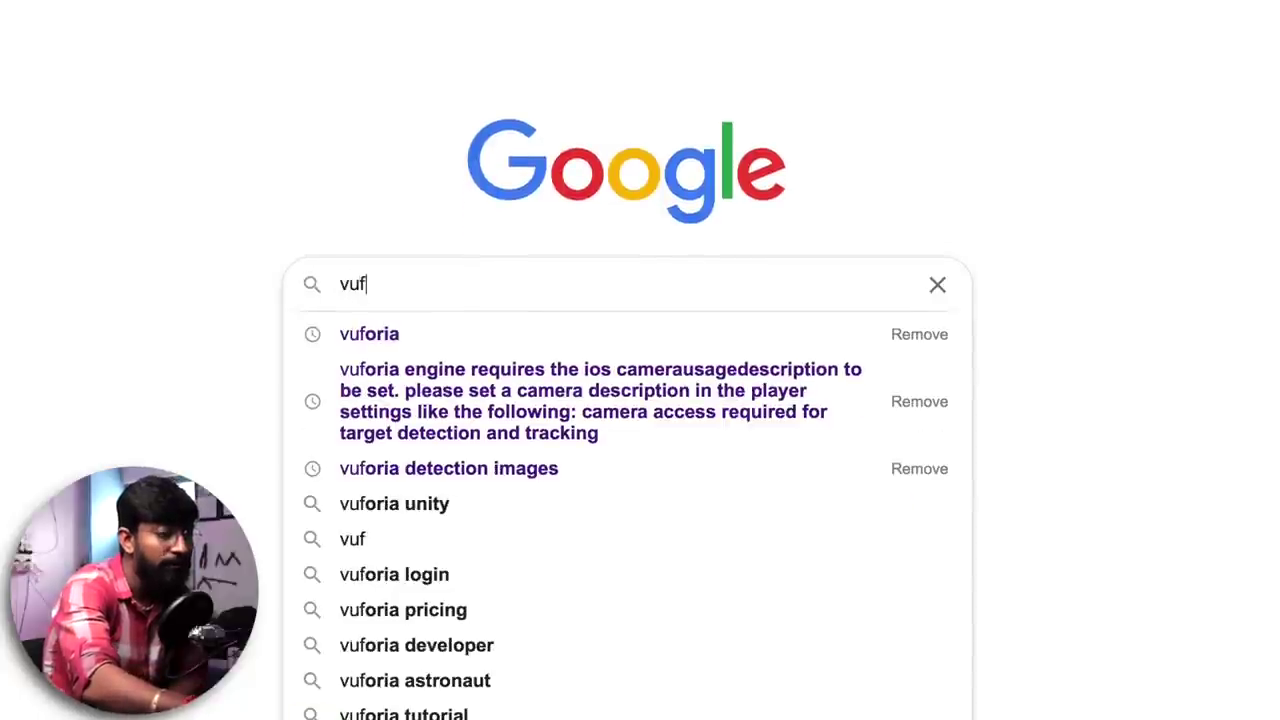
key(Down)
key(Return)
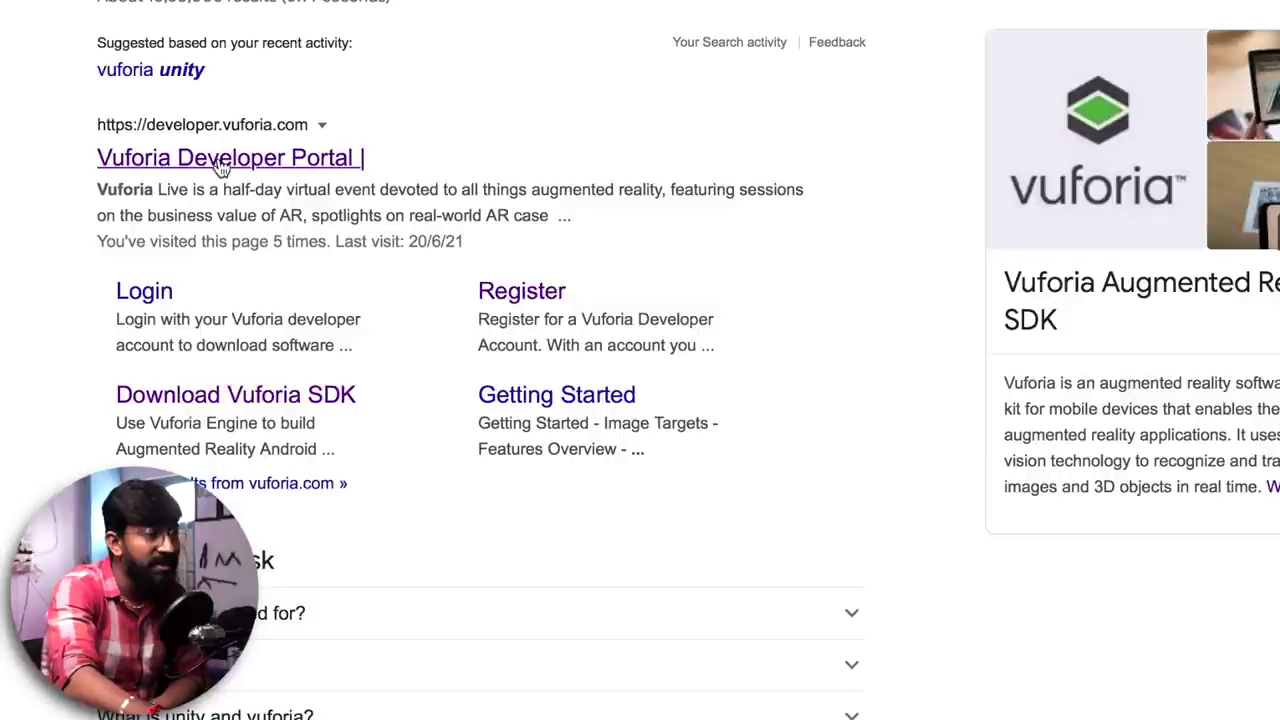
click(222, 167)
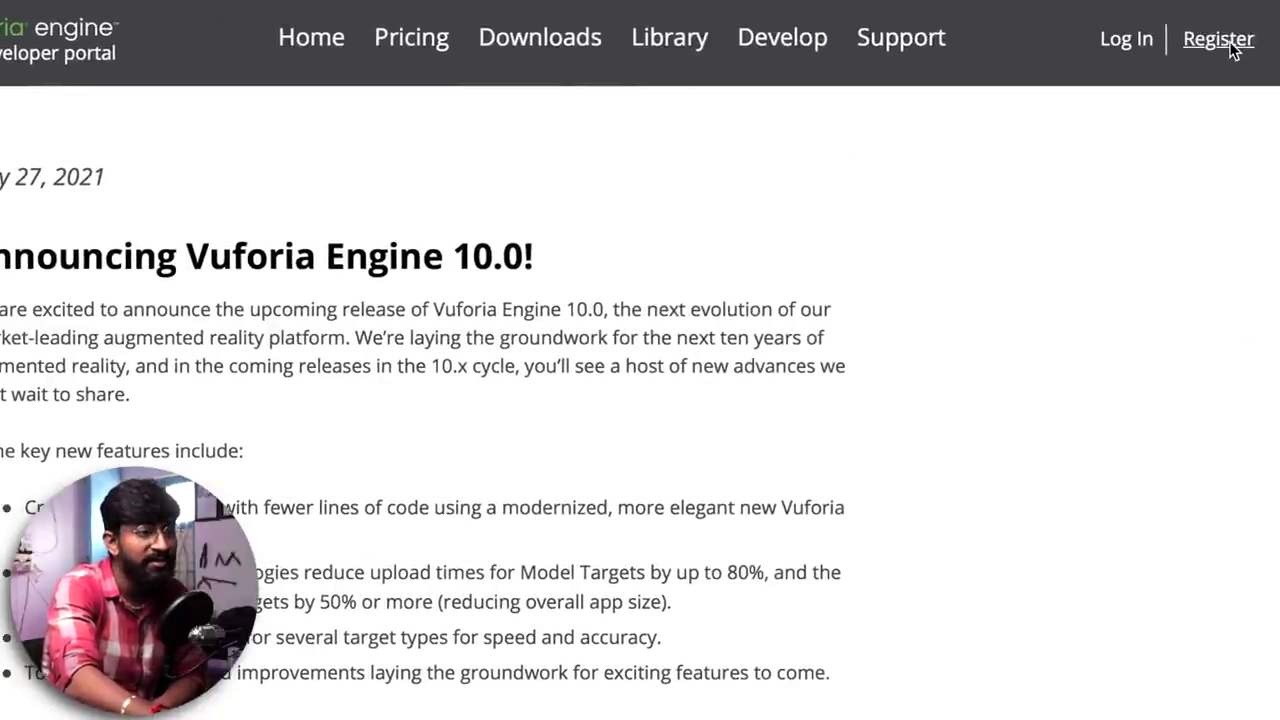
- View the Vuforia account registration form, and log in to the developer portal with the saved account credentials
click(1230, 45)
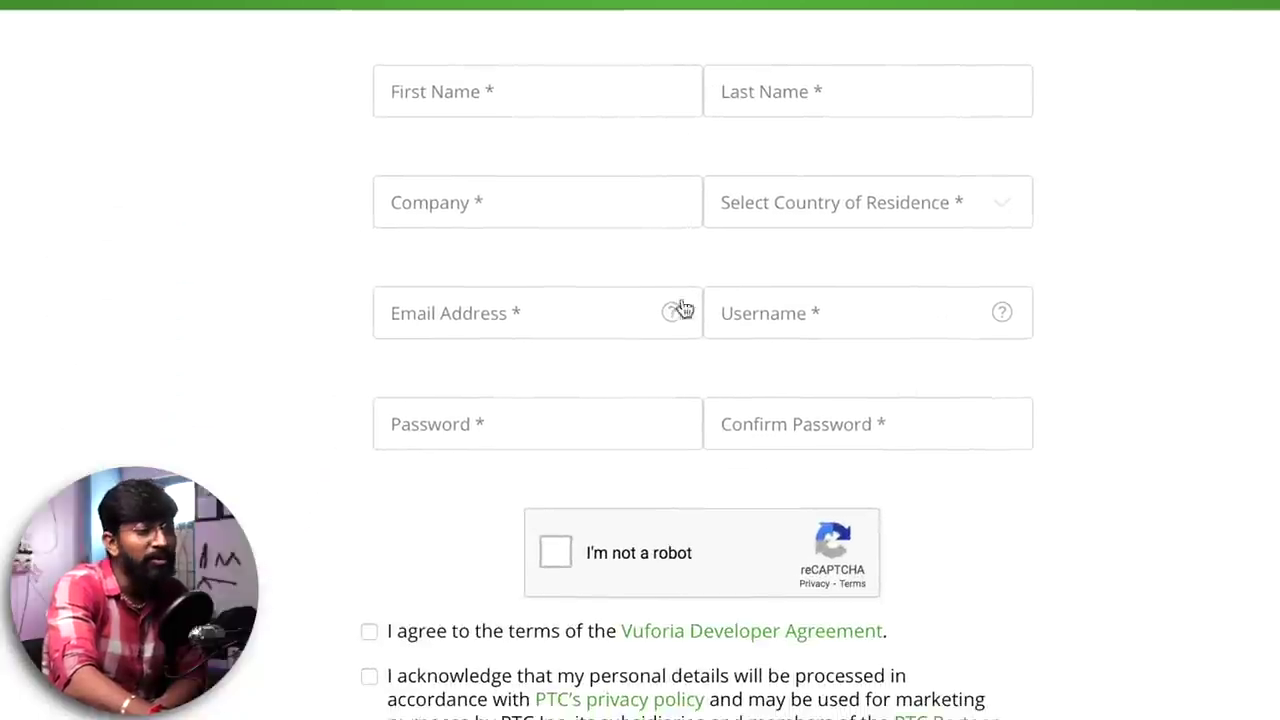
click(1006, 40)
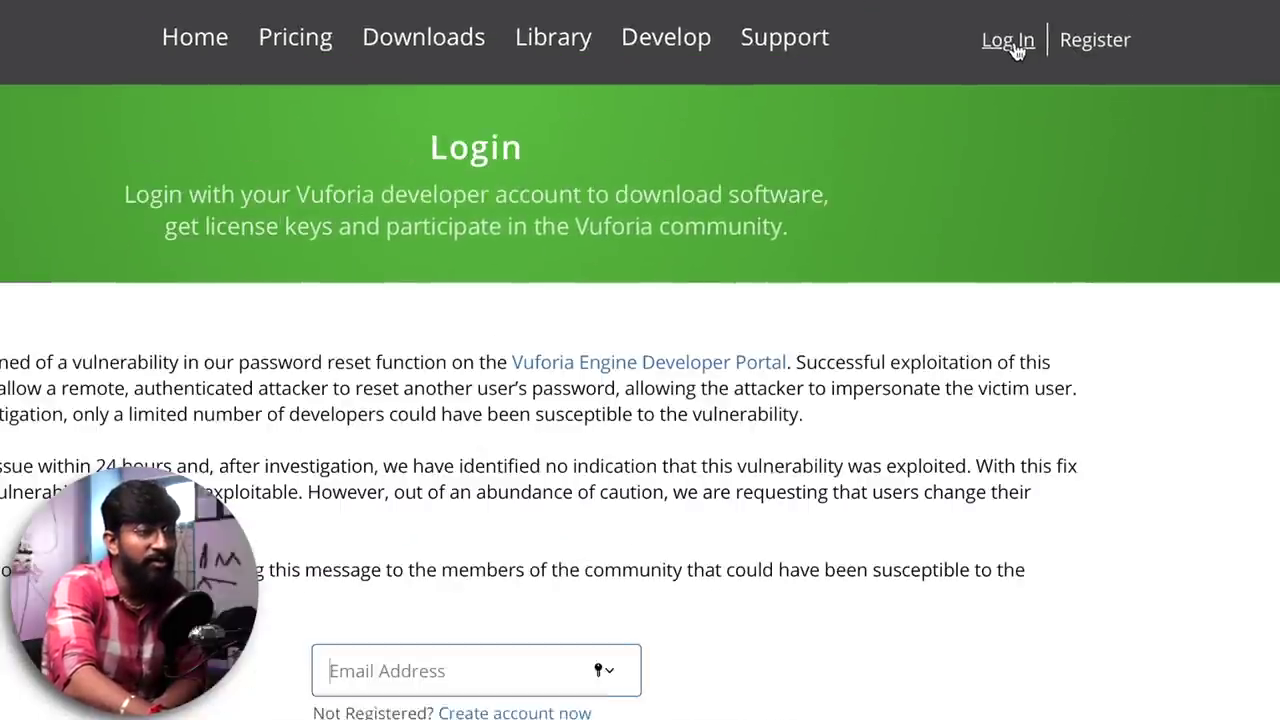
key(Return)
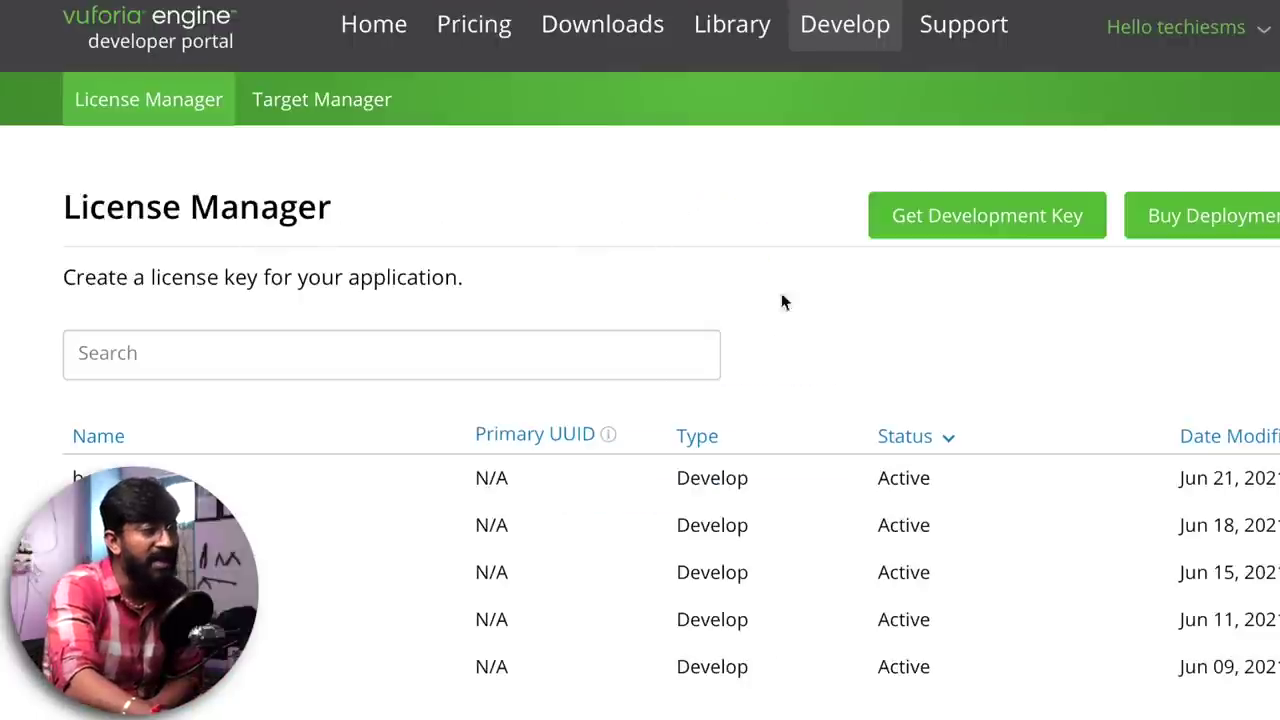
- Download the add-vuforia-package-9-8-8.unitypackage for Unity from the portal, accepting the software license
click(614, 27)
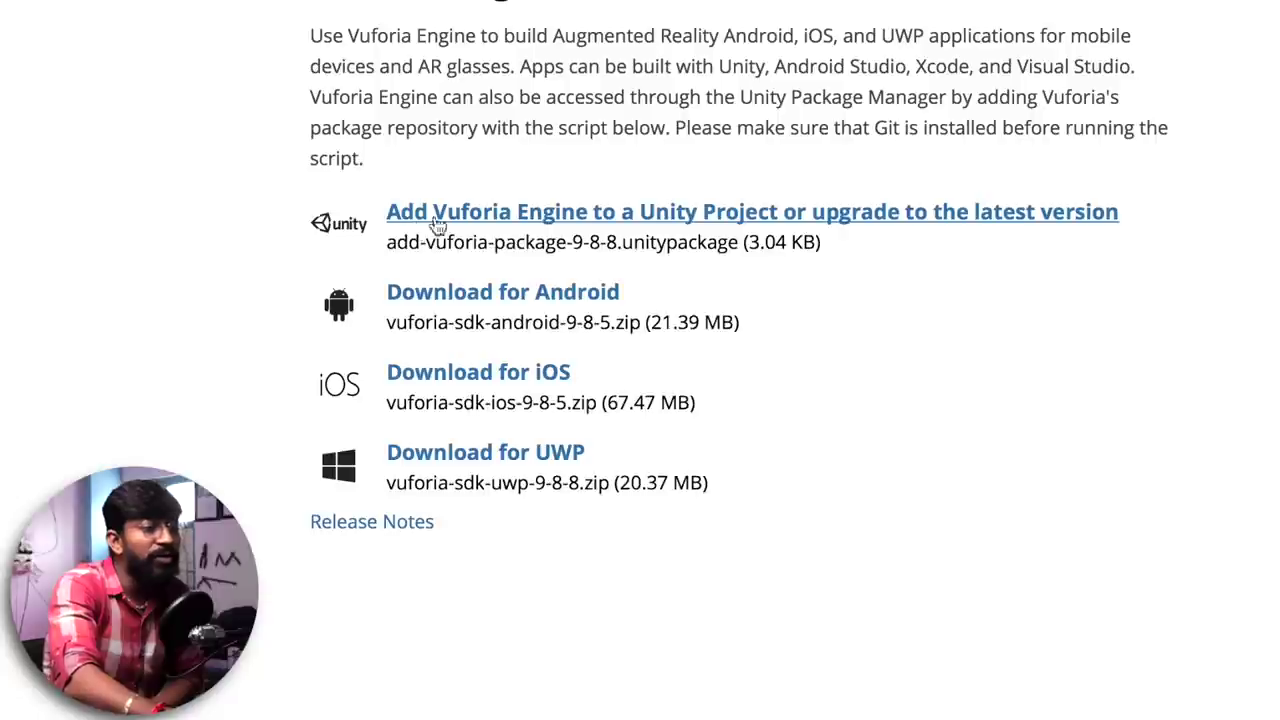
click(568, 214)
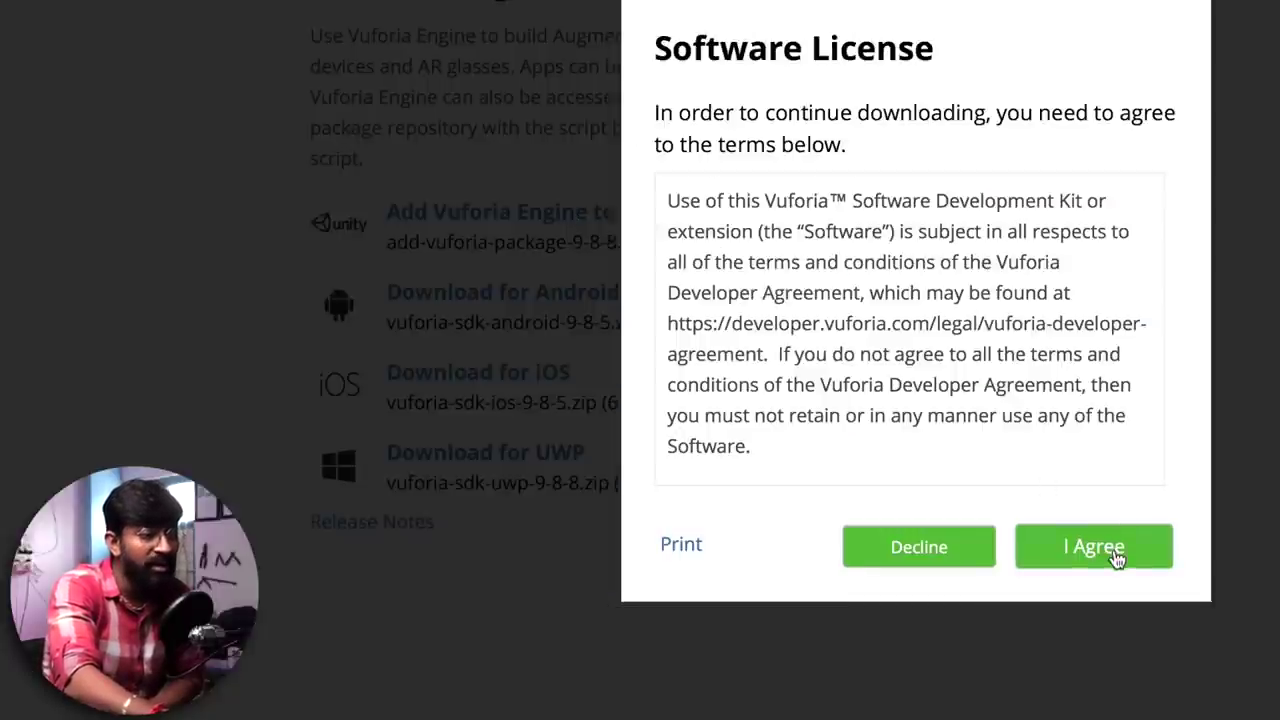
click(1117, 553)
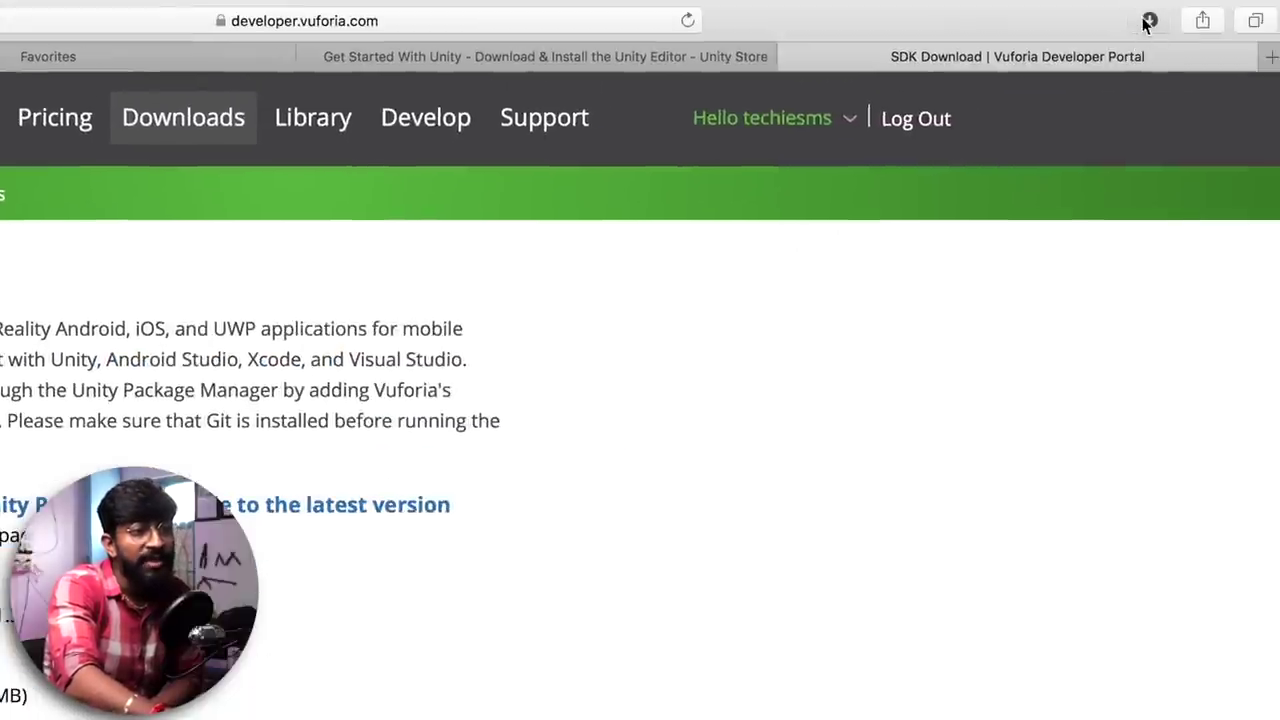
- Open the downloaded Vuforia package in the Unity editor and import all of its files into the project
click(1149, 20)
double_click(984, 118)
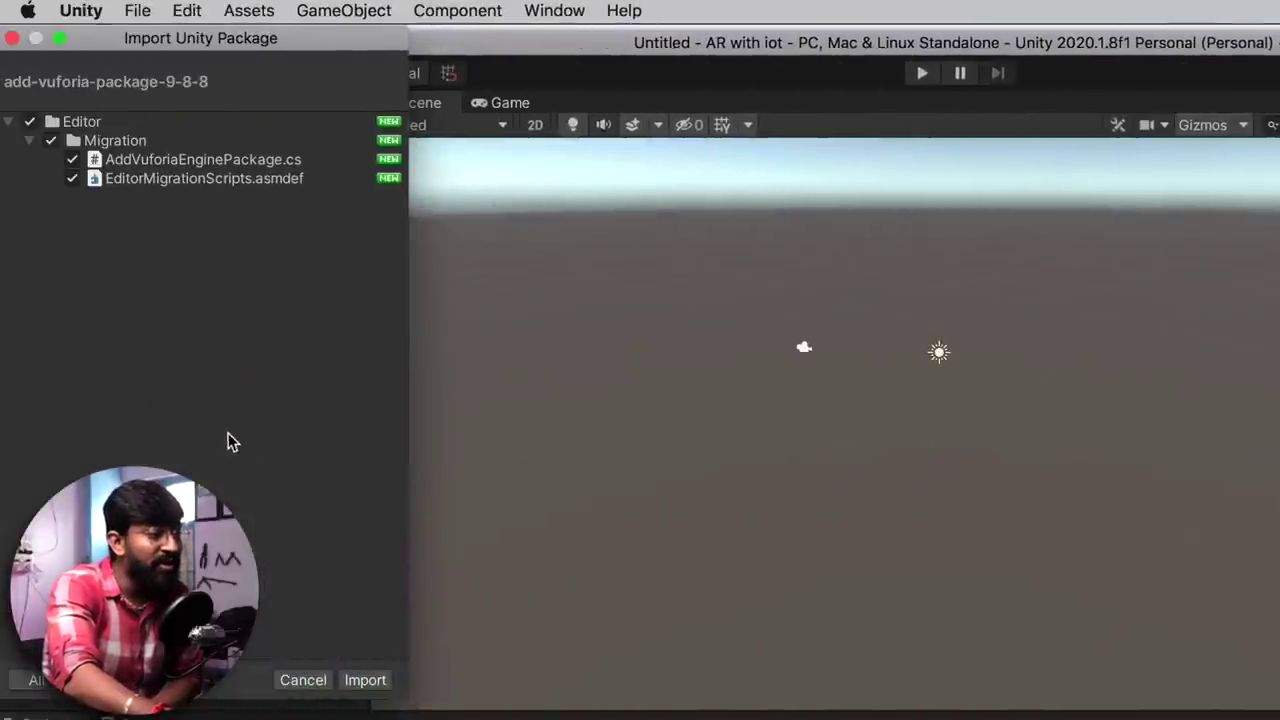
click(368, 682)
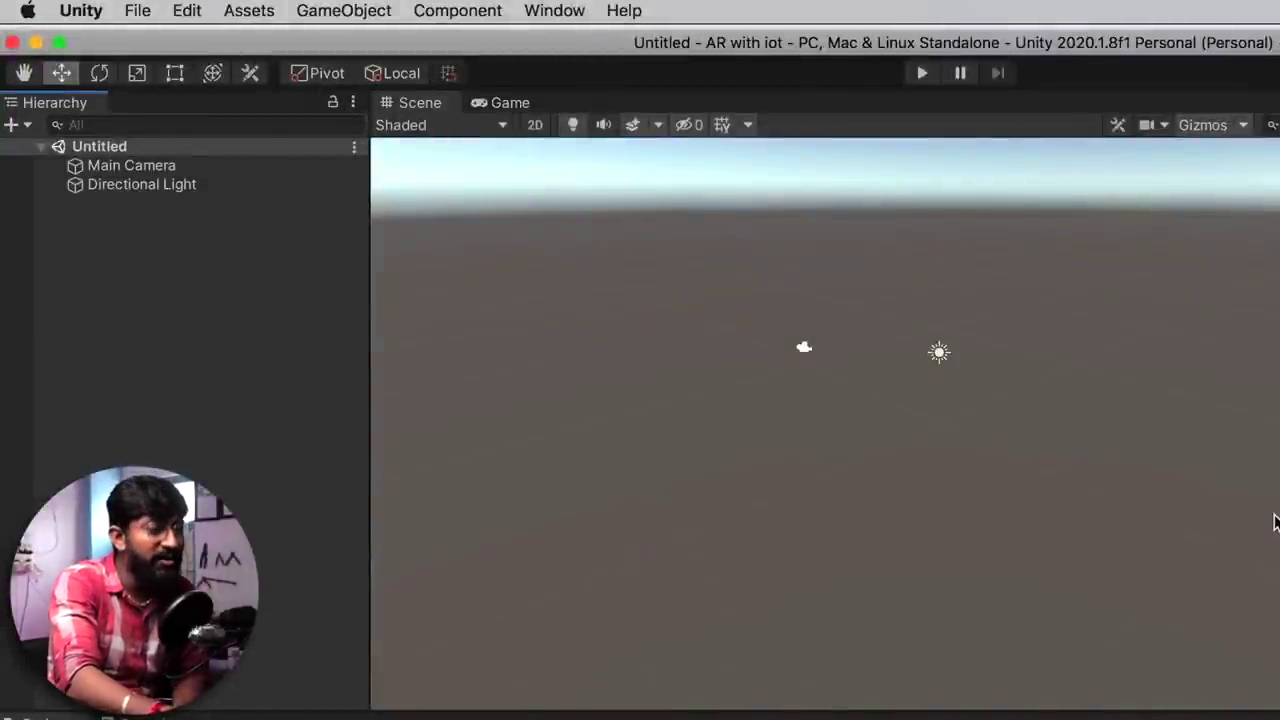
- Add a Vuforia Engine AR Camera to the scene hierarchy
right_click(225, 436)
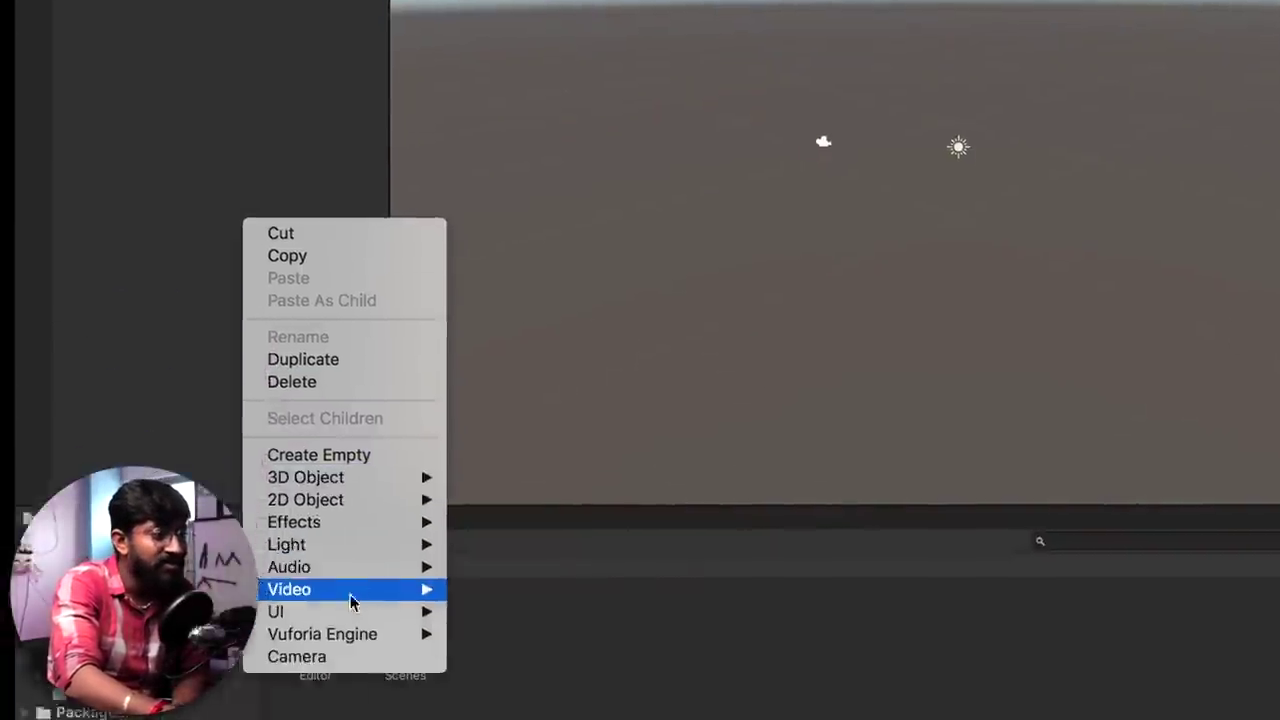
mouse_move(357, 526)
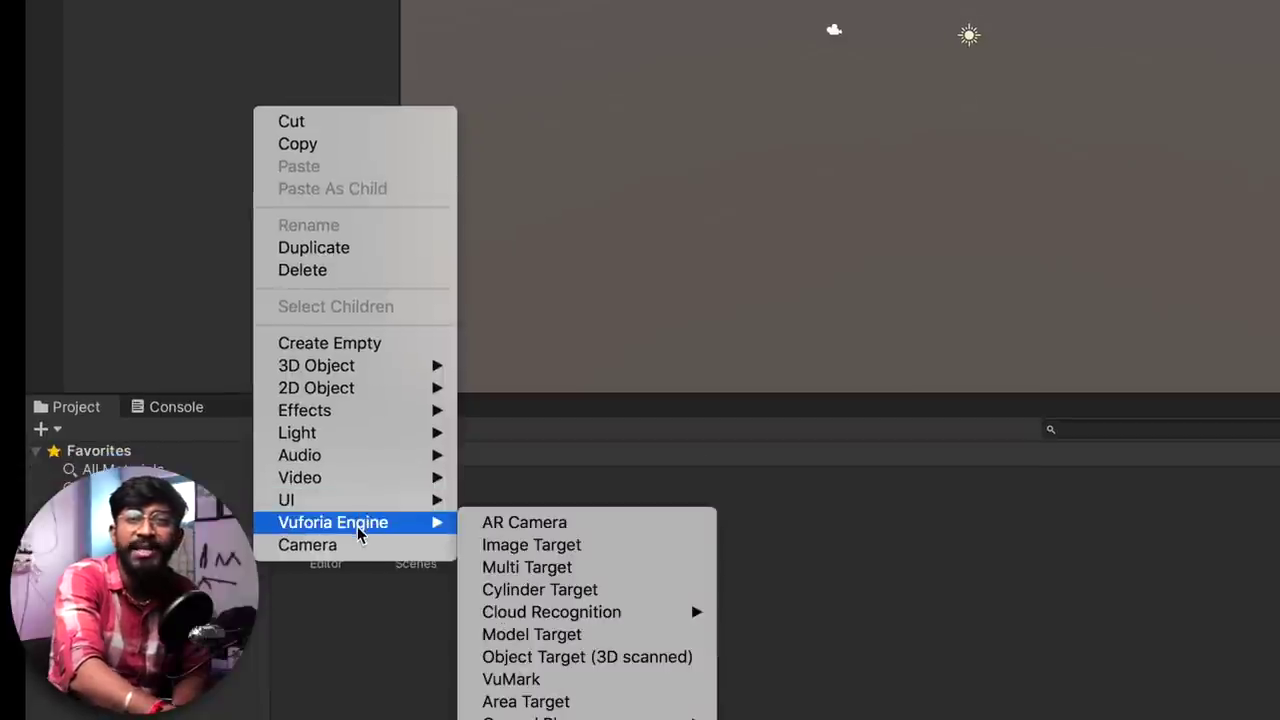
click(110, 188)
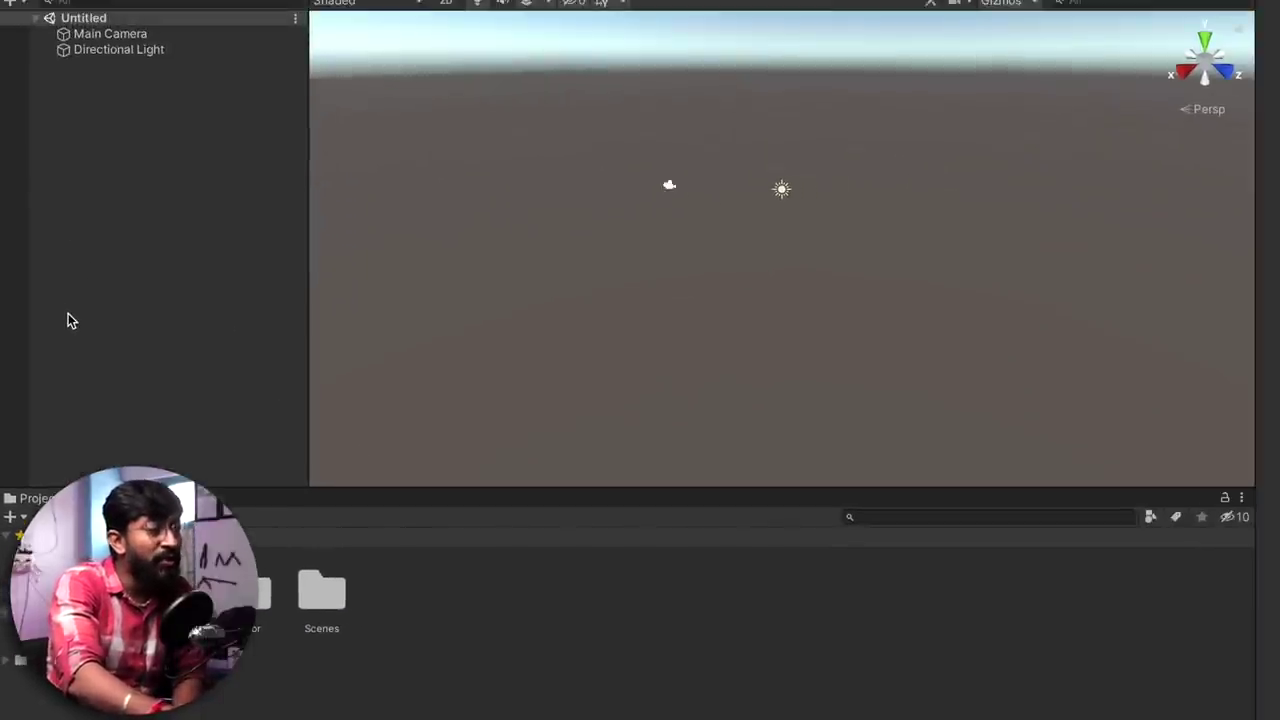
right_click(192, 142)
mouse_move(273, 485)
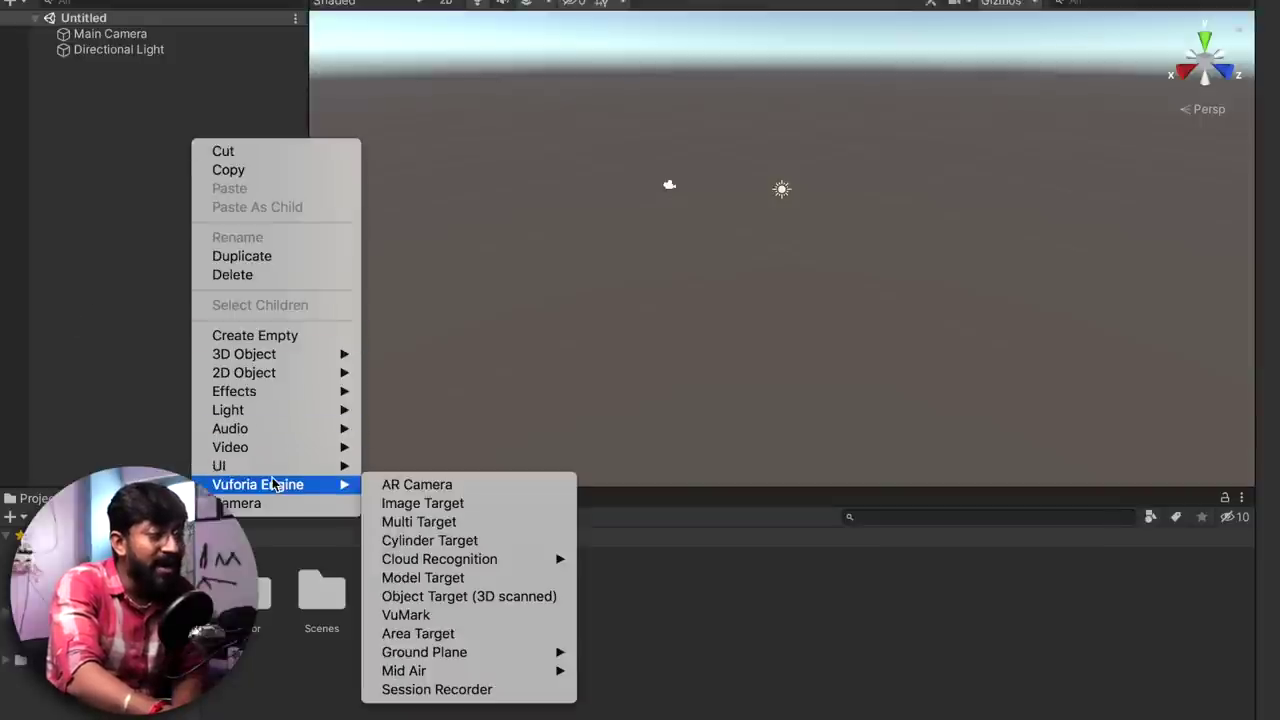
click(415, 487)
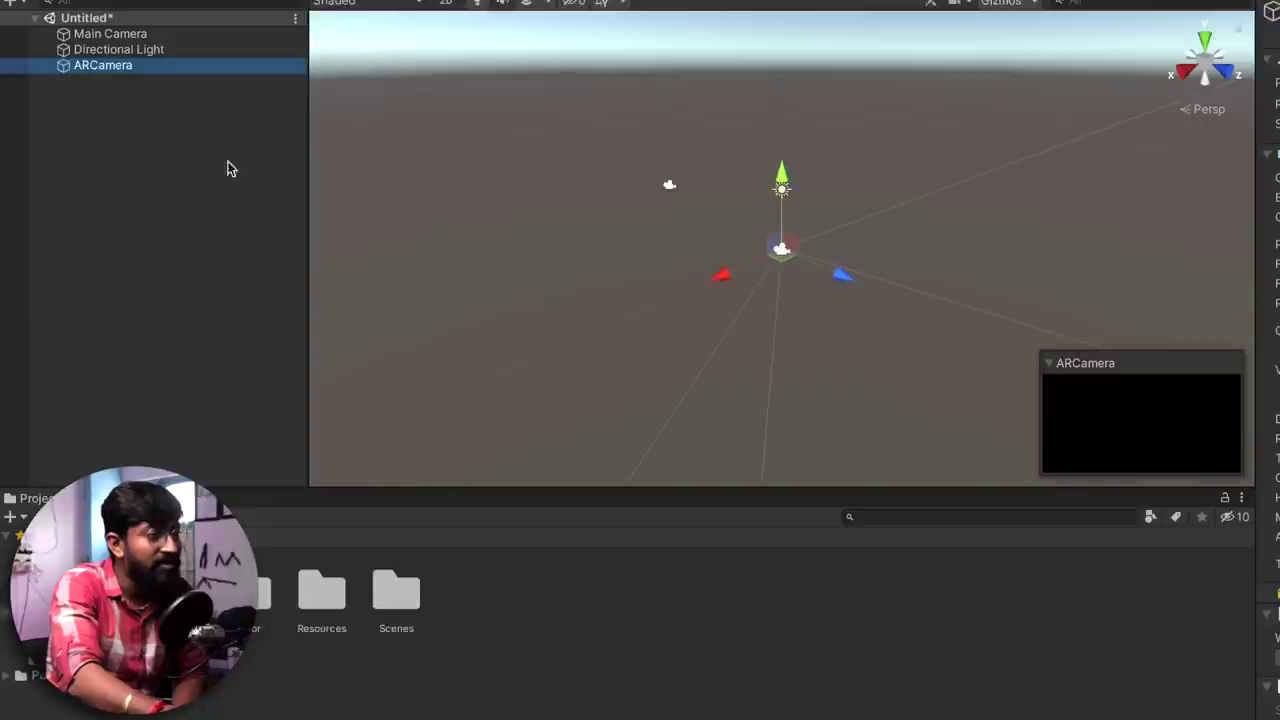
- Delete the Main Camera from the scene and select the ARCamera
click(125, 33)
right_click(125, 33)
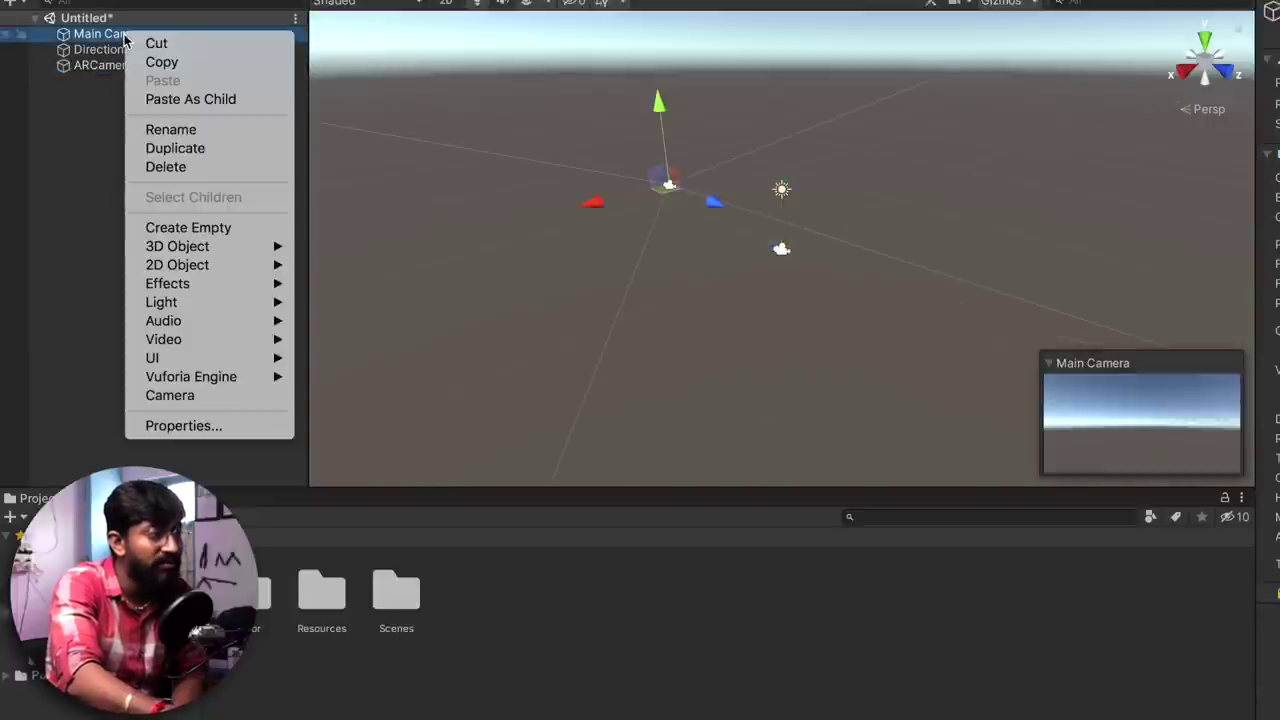
click(168, 167)
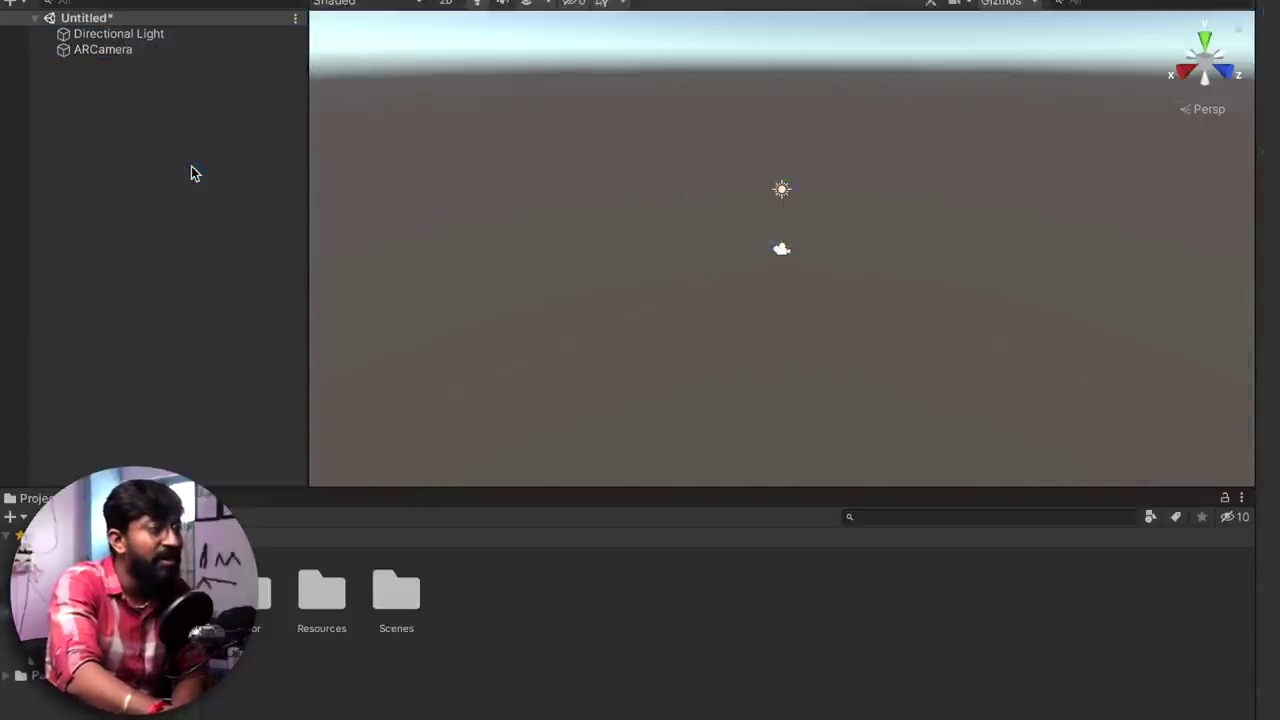
click(147, 50)
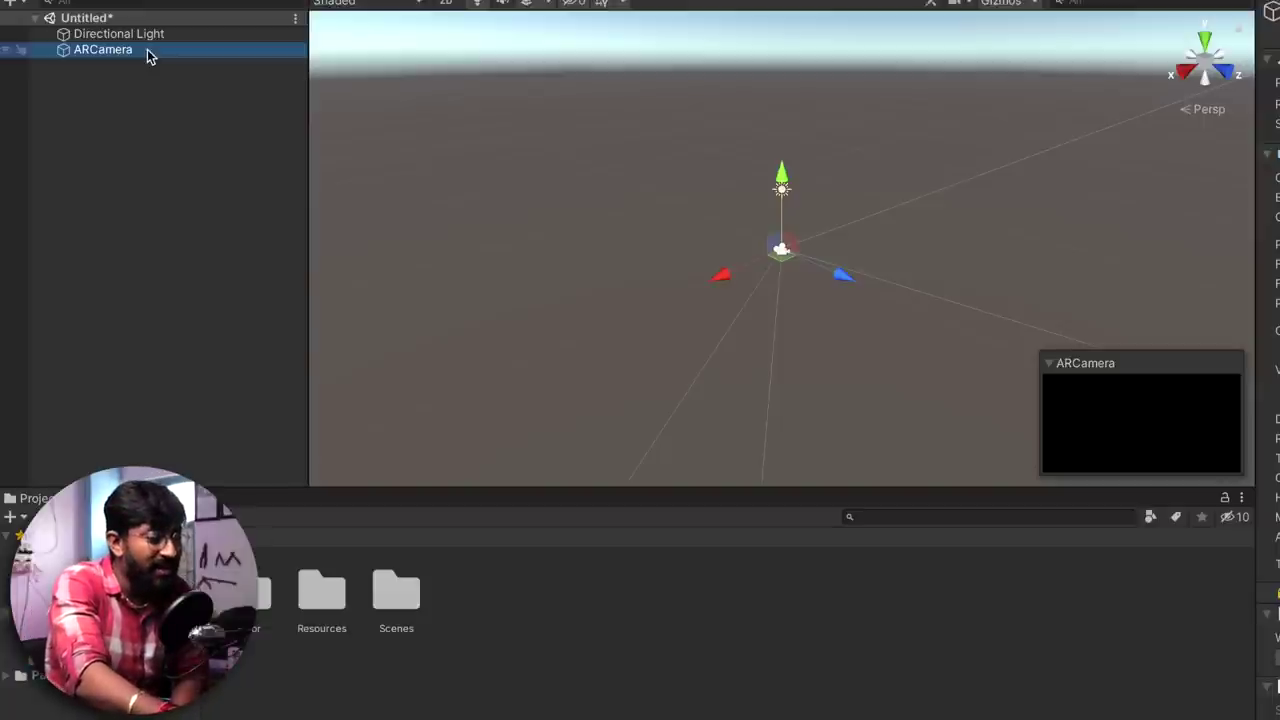
- Switch to Finder, preview 9E67FCA9-D55E-47FC-8155-E5BFEDD4DABF.jpeg in the Downloads folder, and return to the Unity editor
key(super+Tab)
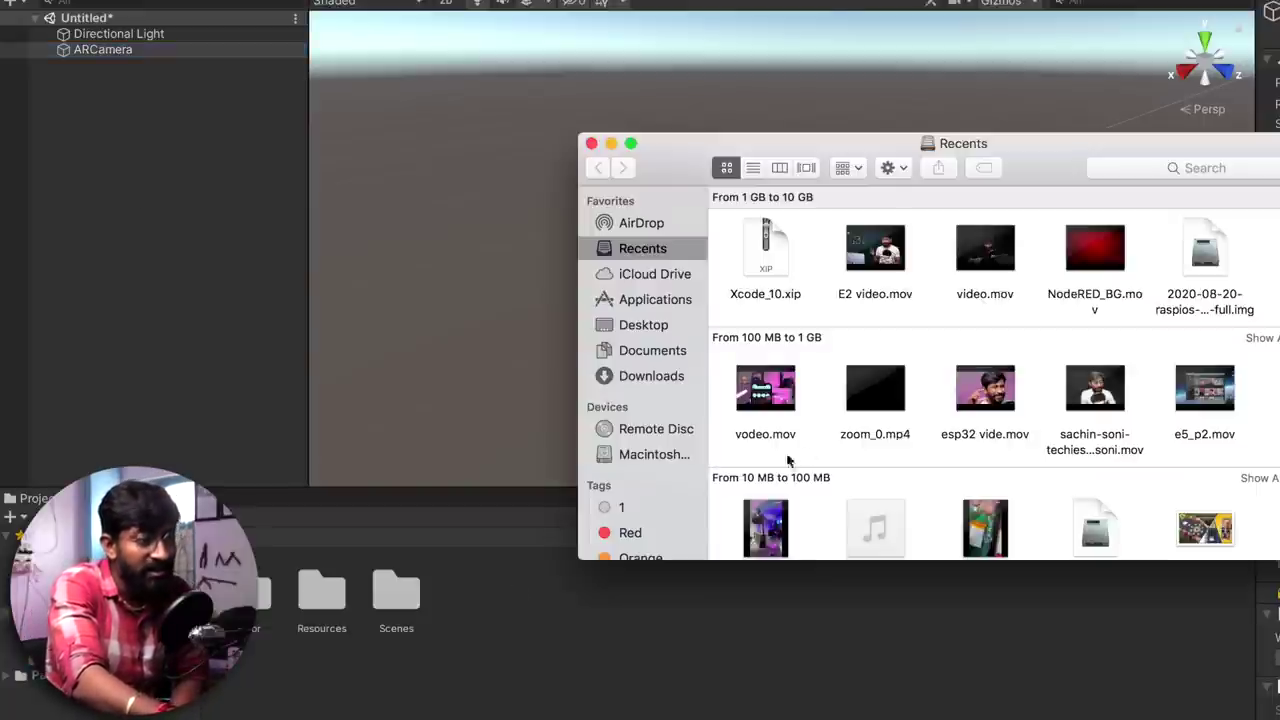
click(648, 375)
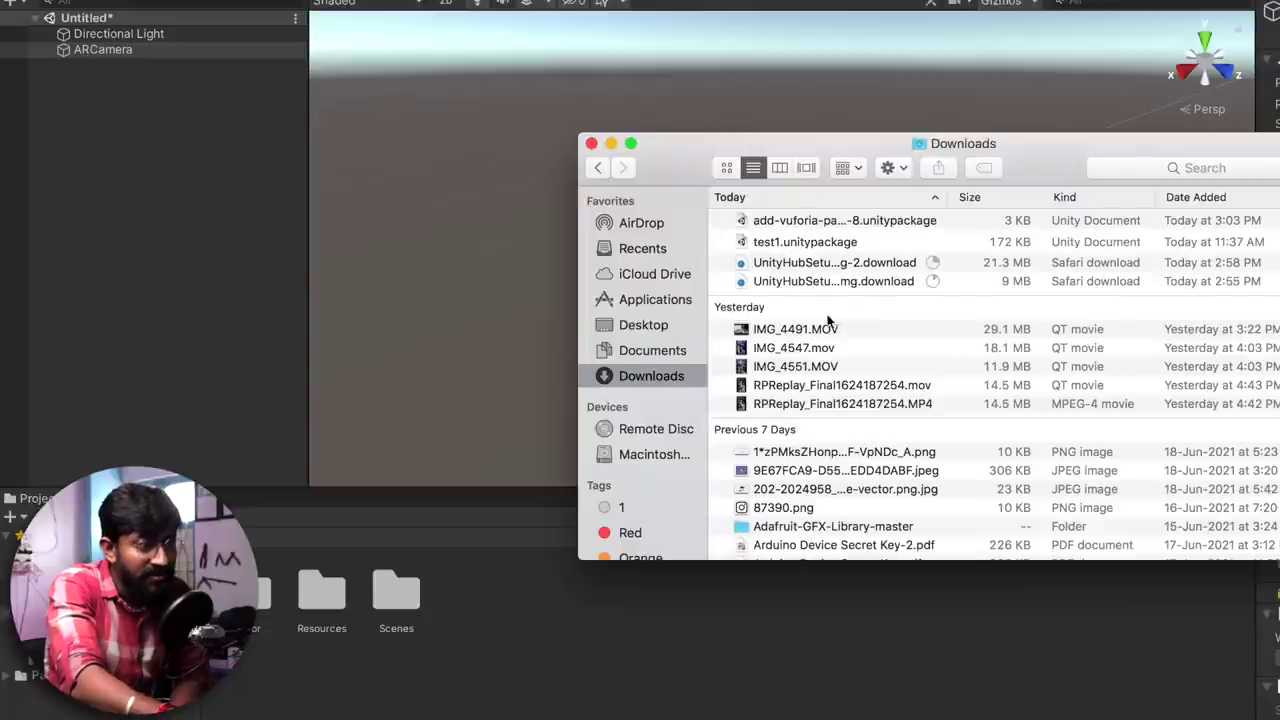
click(783, 470)
key(space)
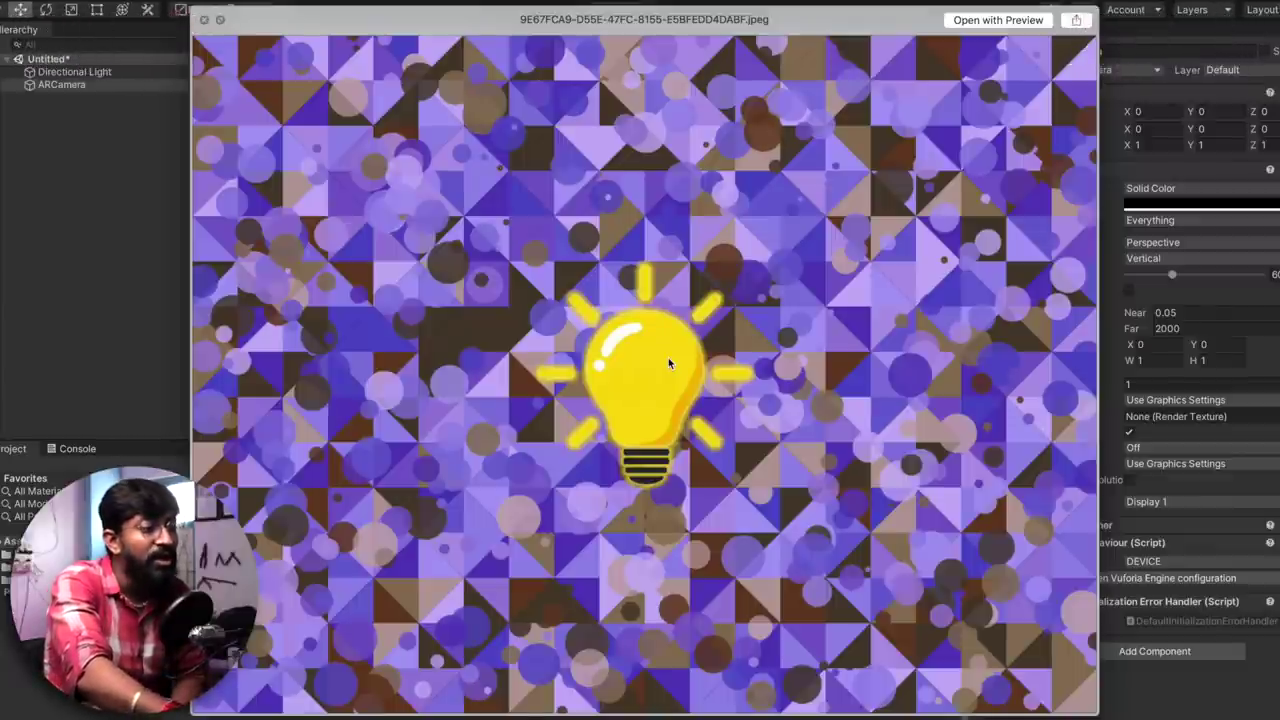
key(space)
click(115, 211)
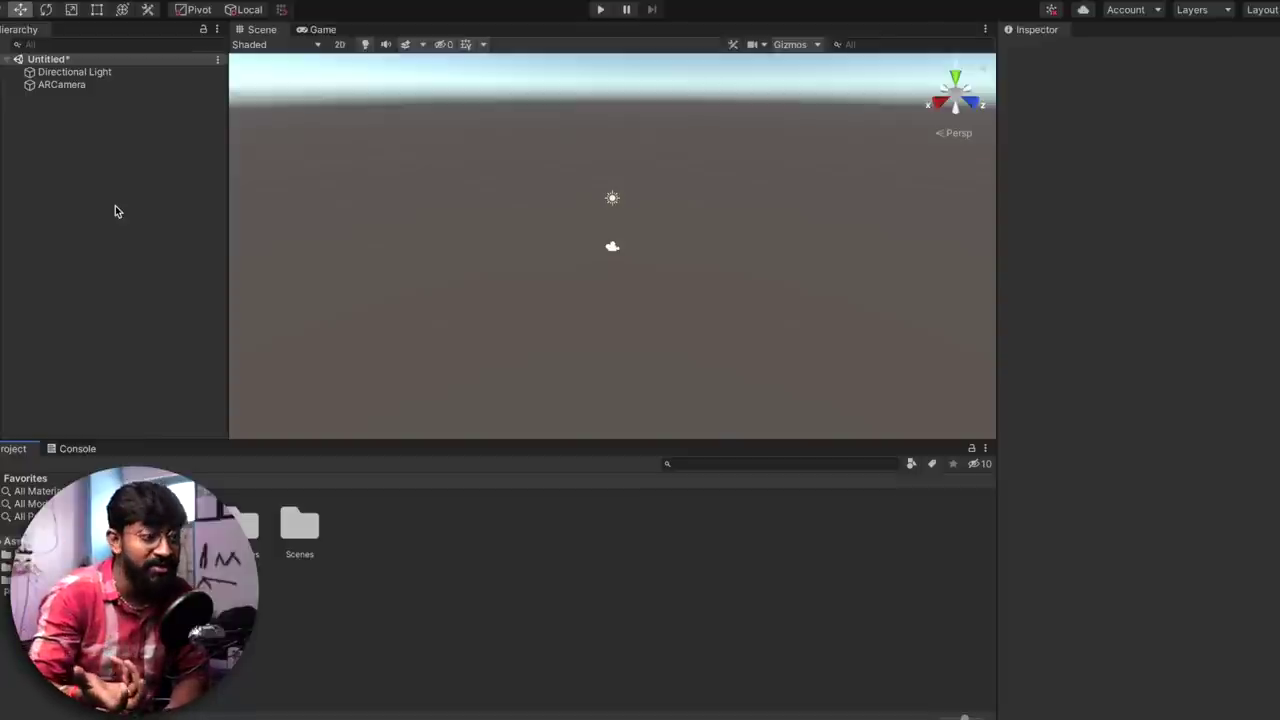
- Switch to the Vuforia developer portal in the browser and open the Target Manager in the Develop section
key(ctrl+Right)
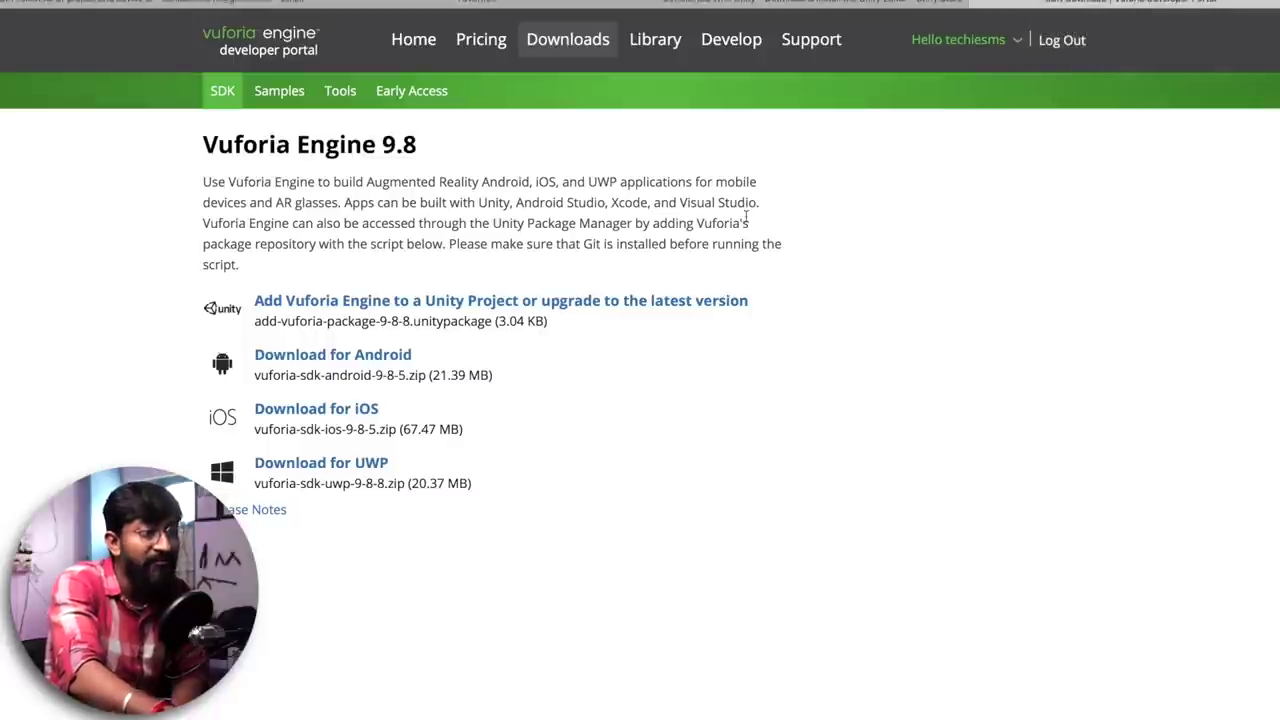
click(745, 40)
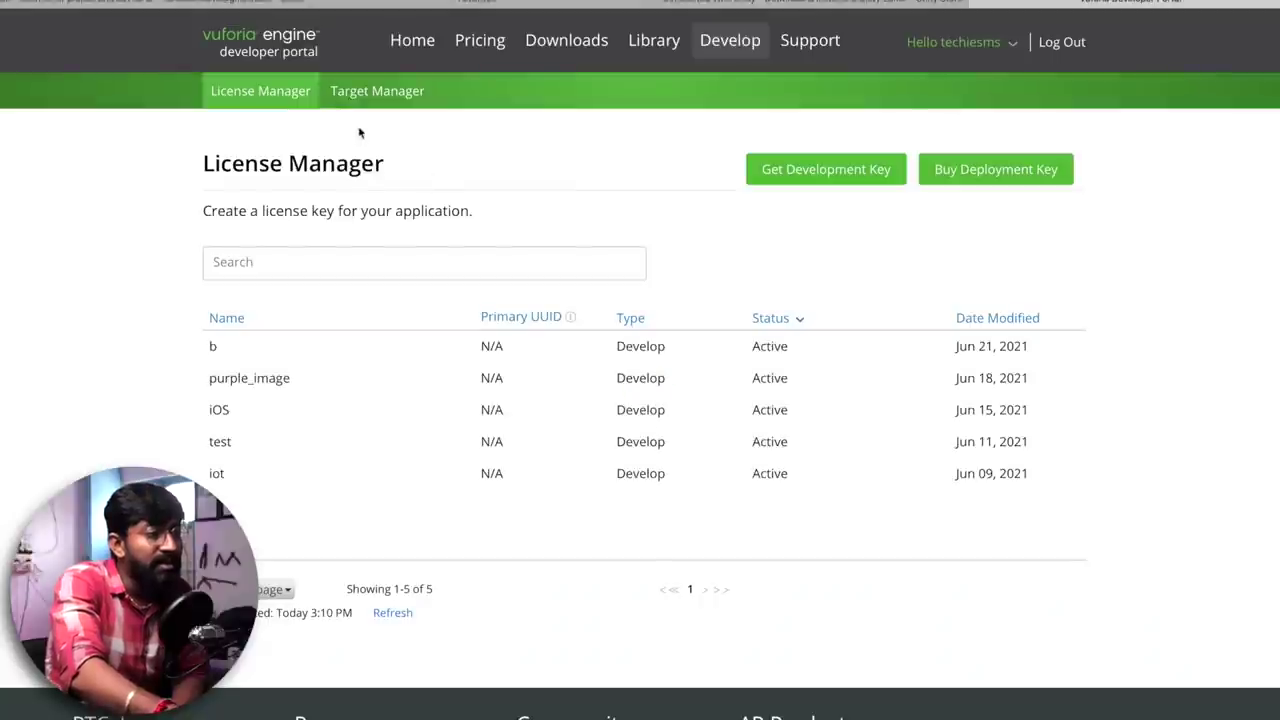
click(381, 98)
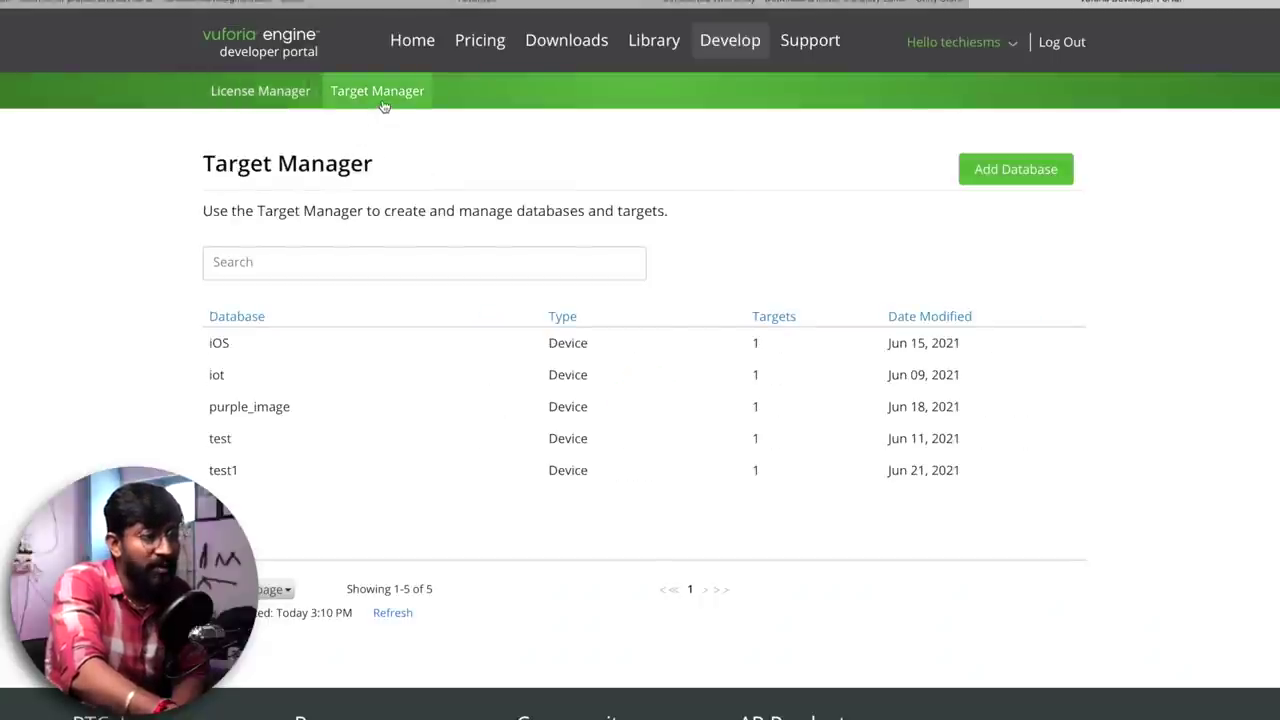
- Create a Device-type target database named ARwithIOT in the Target Manager
click(1021, 185)
click(480, 347)
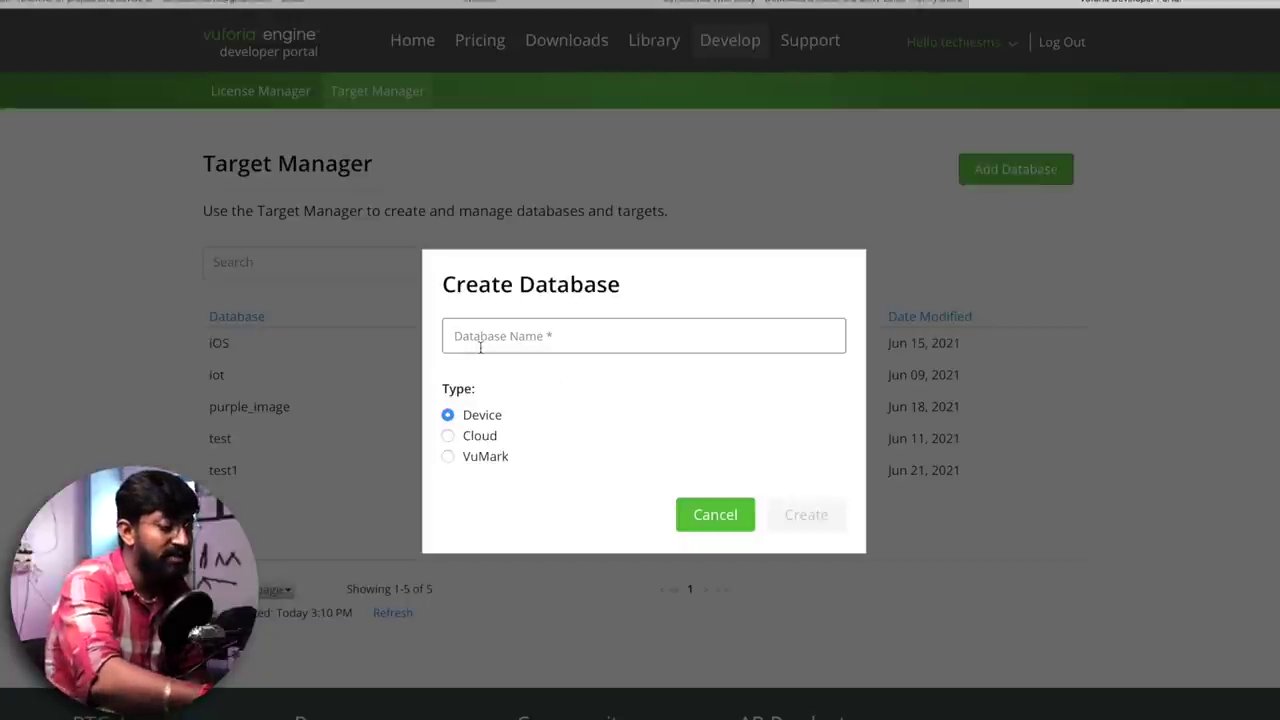
text(AR)
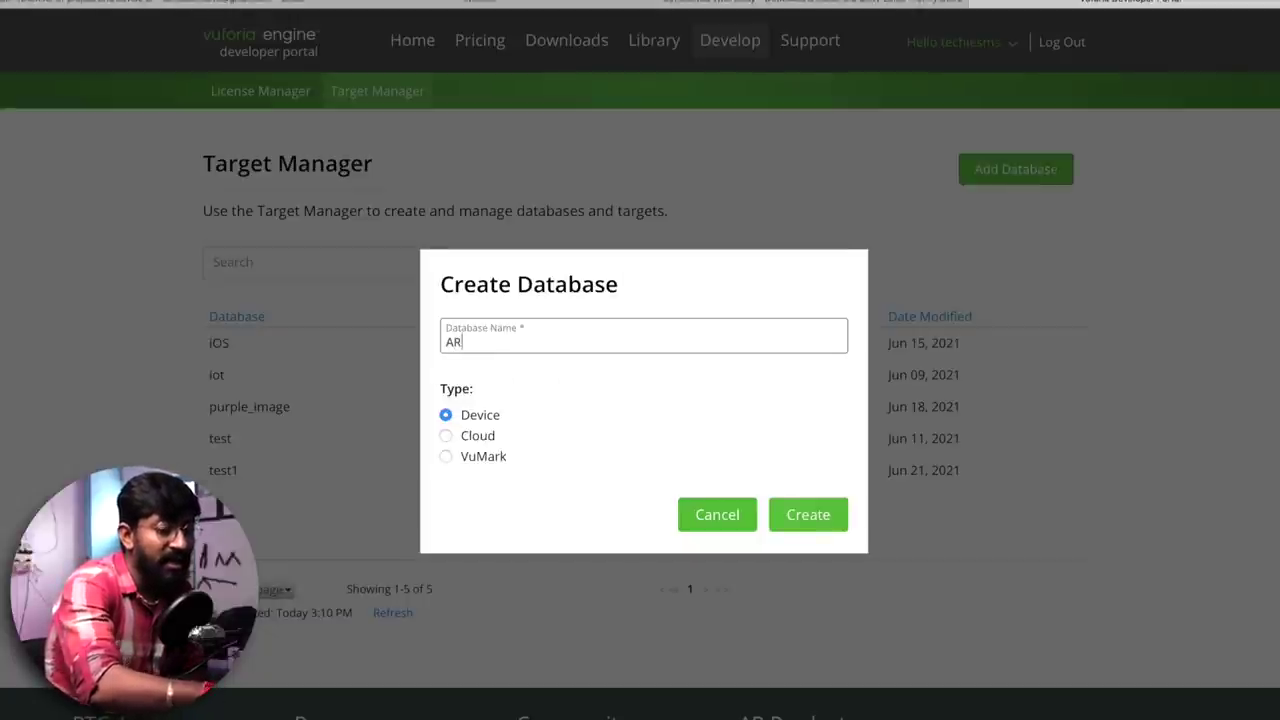
text(withIOT)
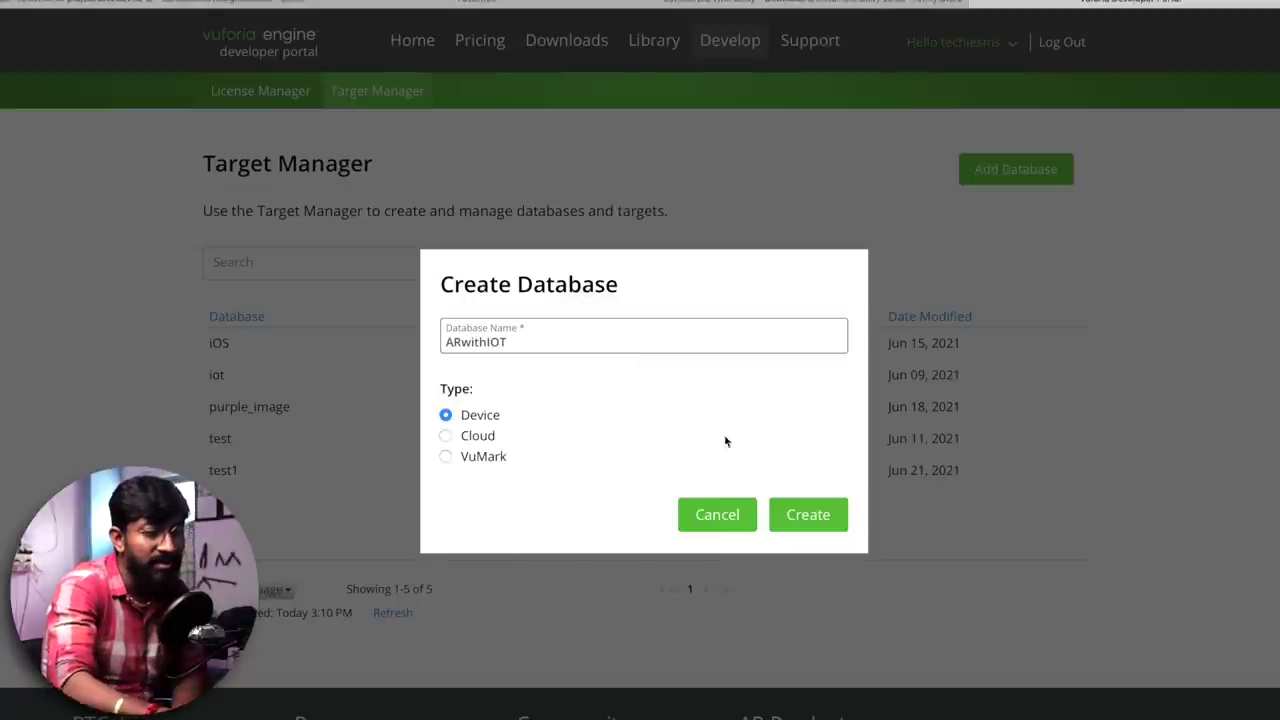
click(815, 523)
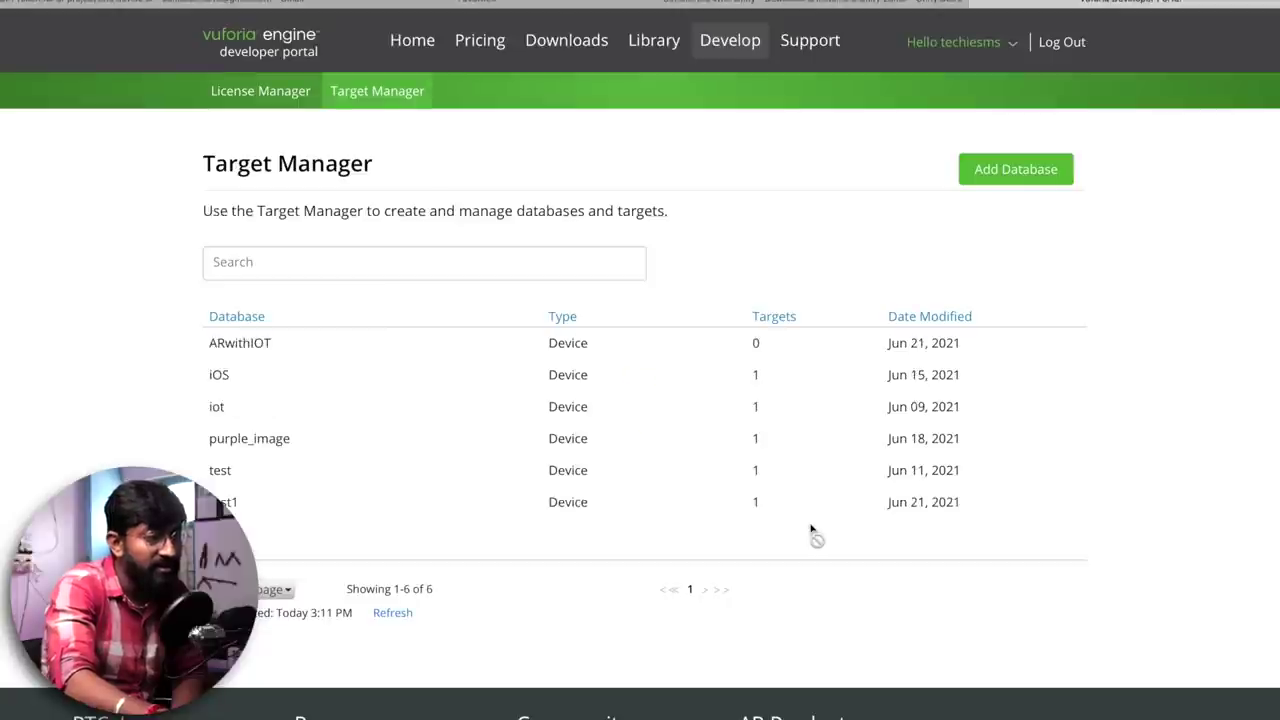
- Start a Single Image target in the ARwithIOT database and choose 9E67FCA9-D55E-47FC-8155-E5BFEDD4DABF.jpeg from Downloads as its file
click(278, 350)
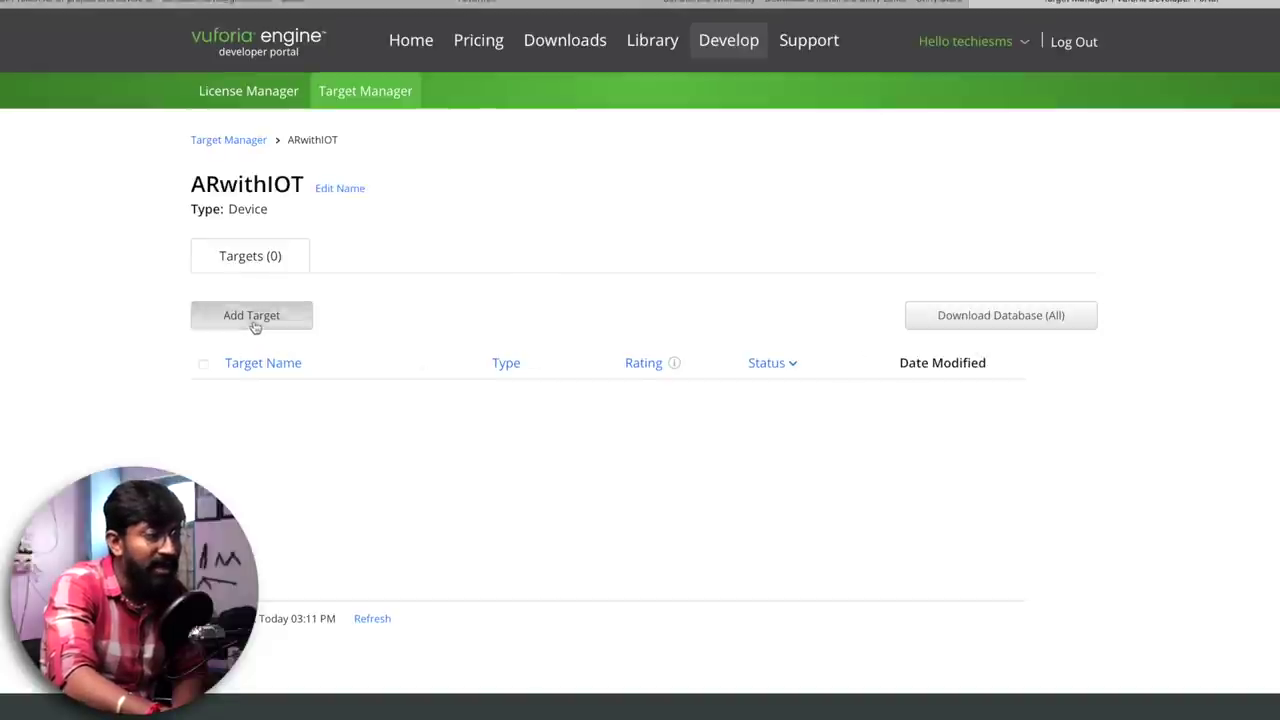
click(252, 326)
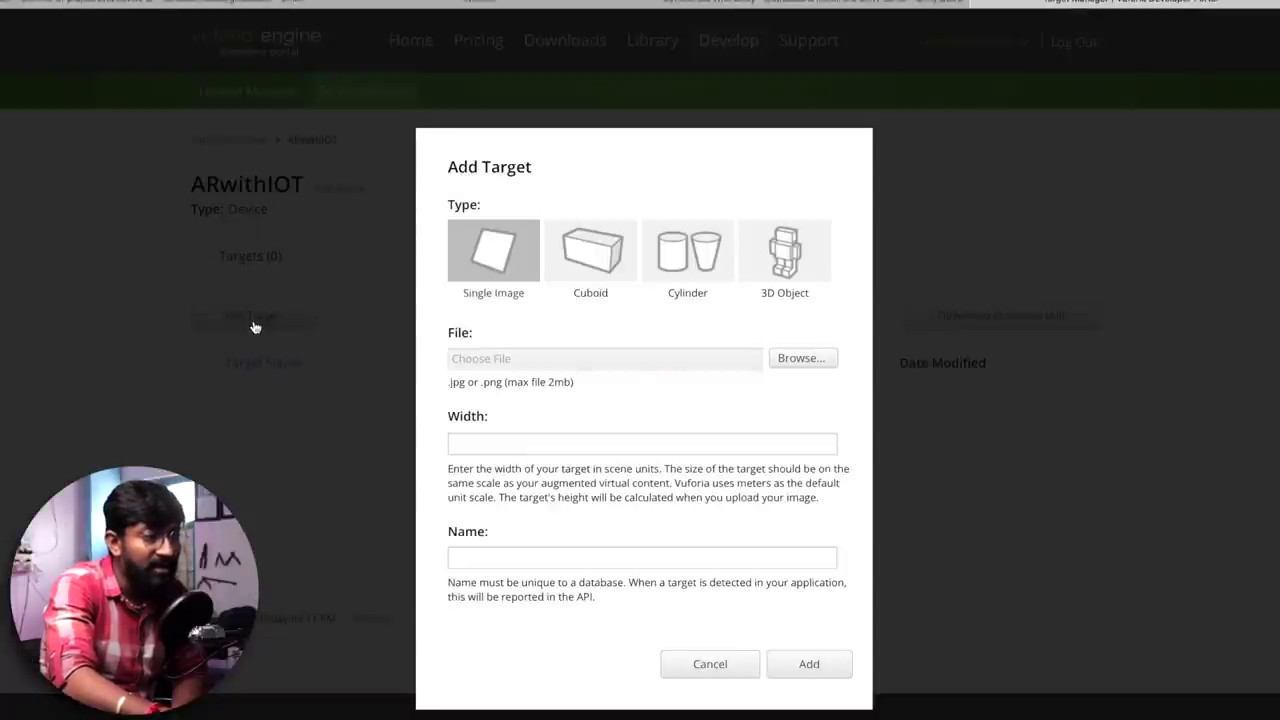
click(799, 358)
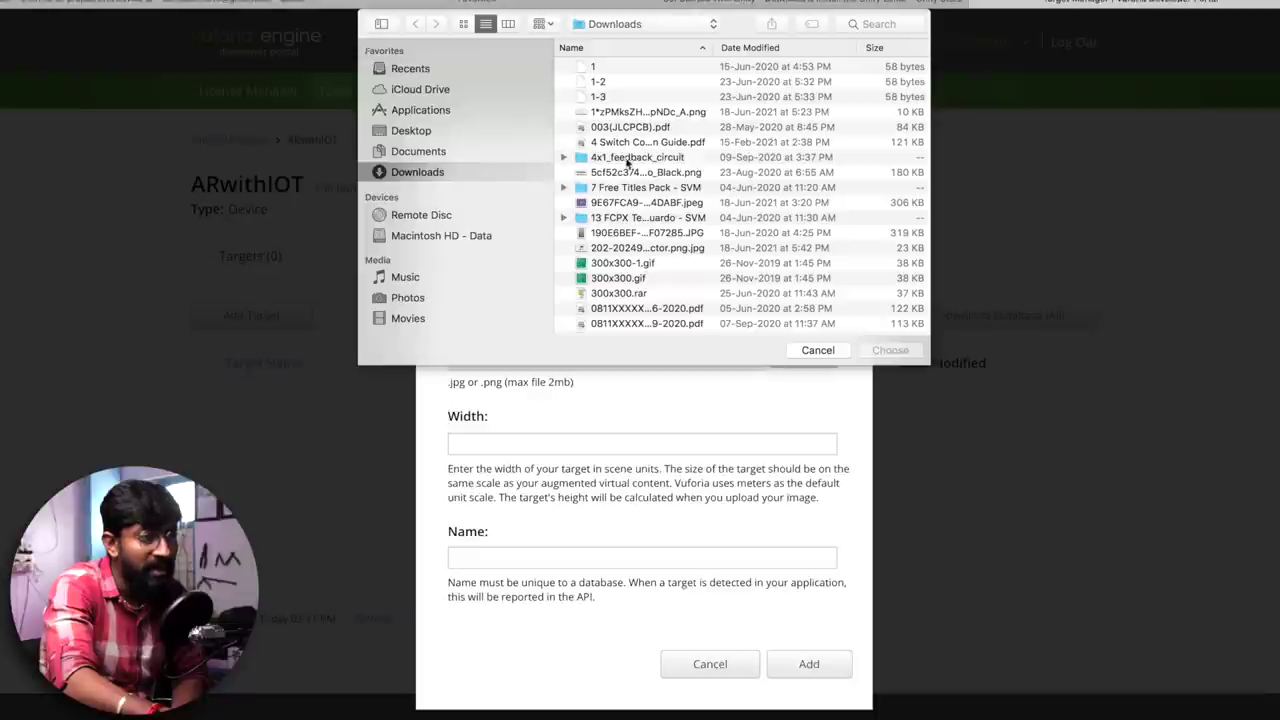
click(645, 202)
key(space)
key(space)
click(882, 350)
- Set the target's width to 1 and its name to ARwithIOT, and add it to the database
click(496, 446)
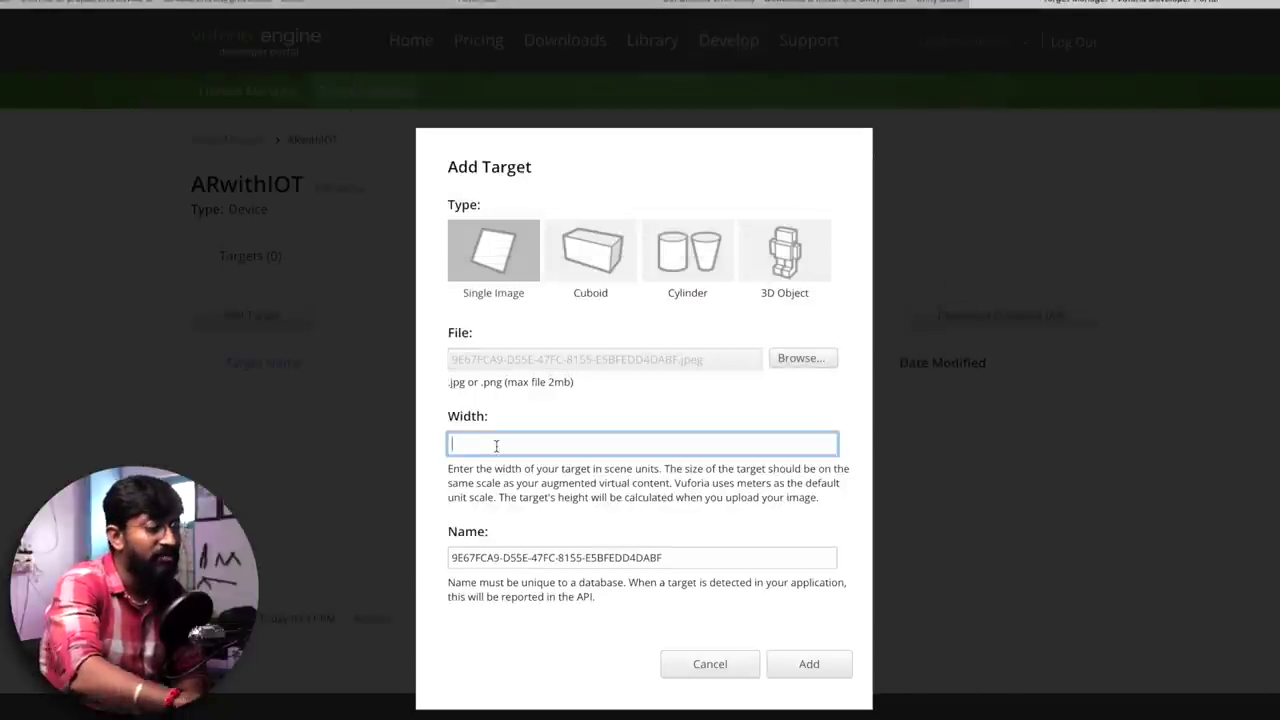
text(1)
drag(672, 560, 361, 554)
text(ARwithIOT)
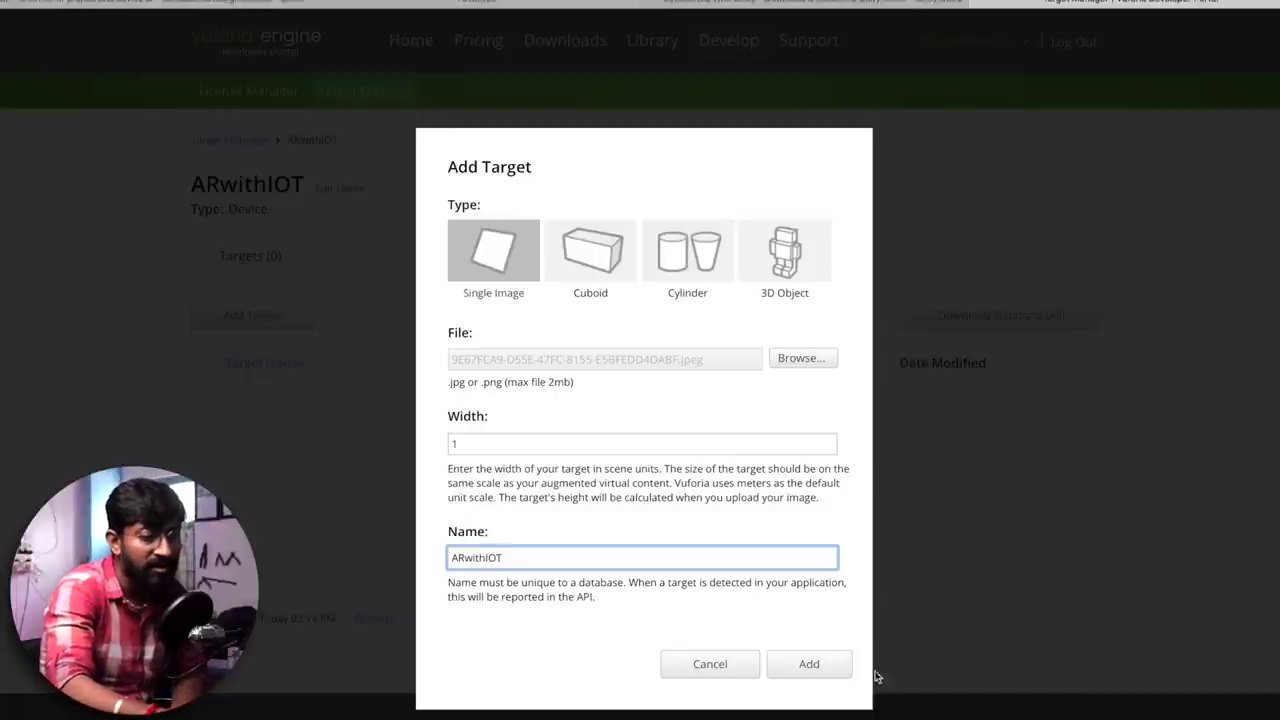
click(826, 667)
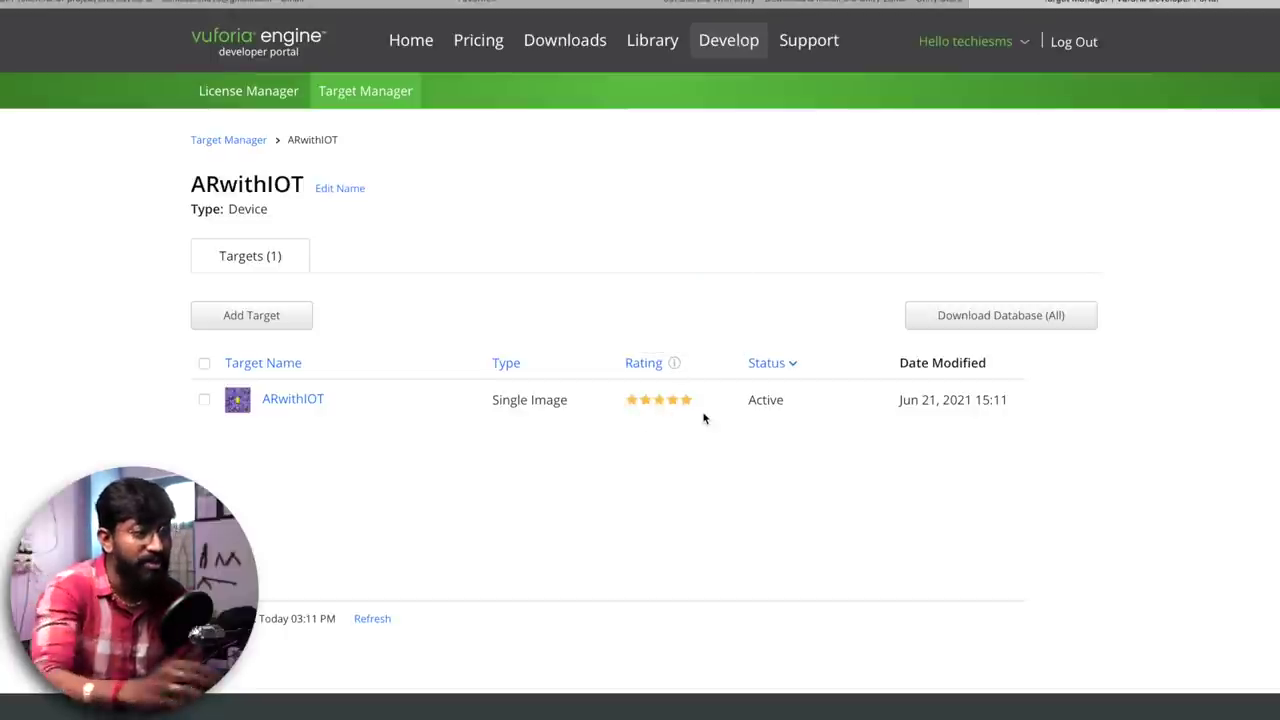
- Download the ARwithIOT target database for the Unity Editor and import all items of the package into the Unity project
click(204, 400)
click(987, 317)
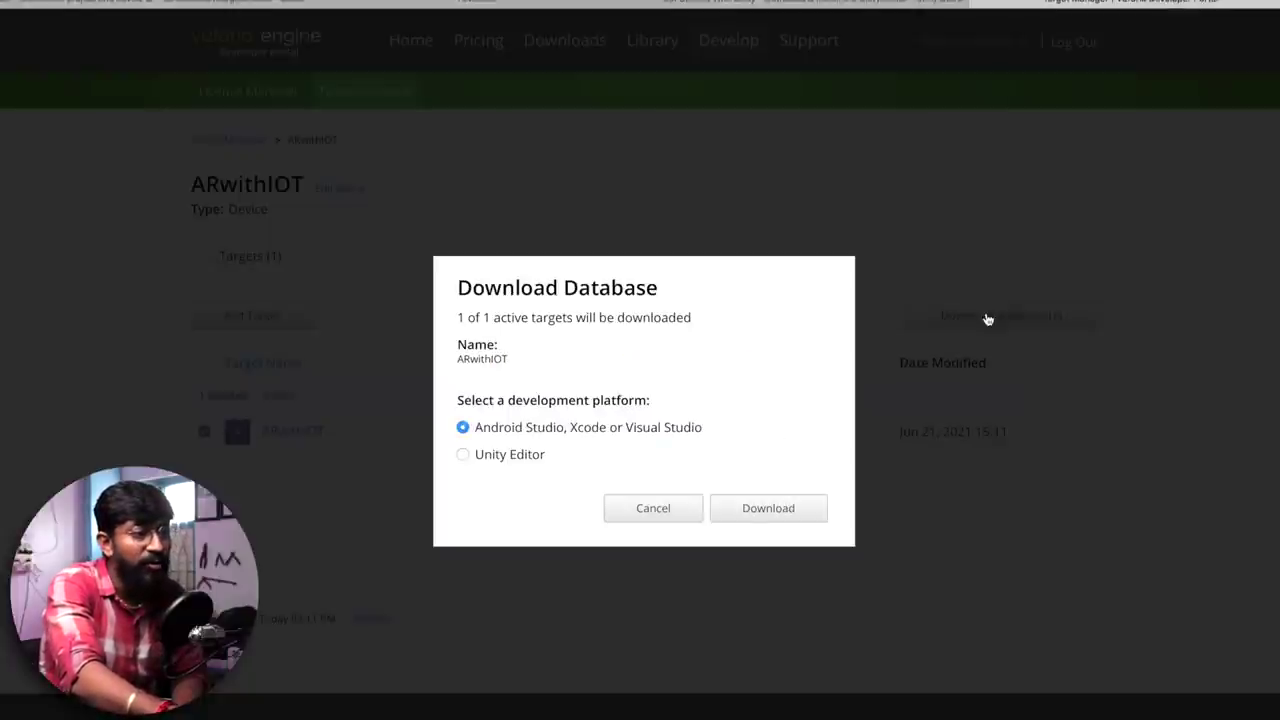
click(463, 454)
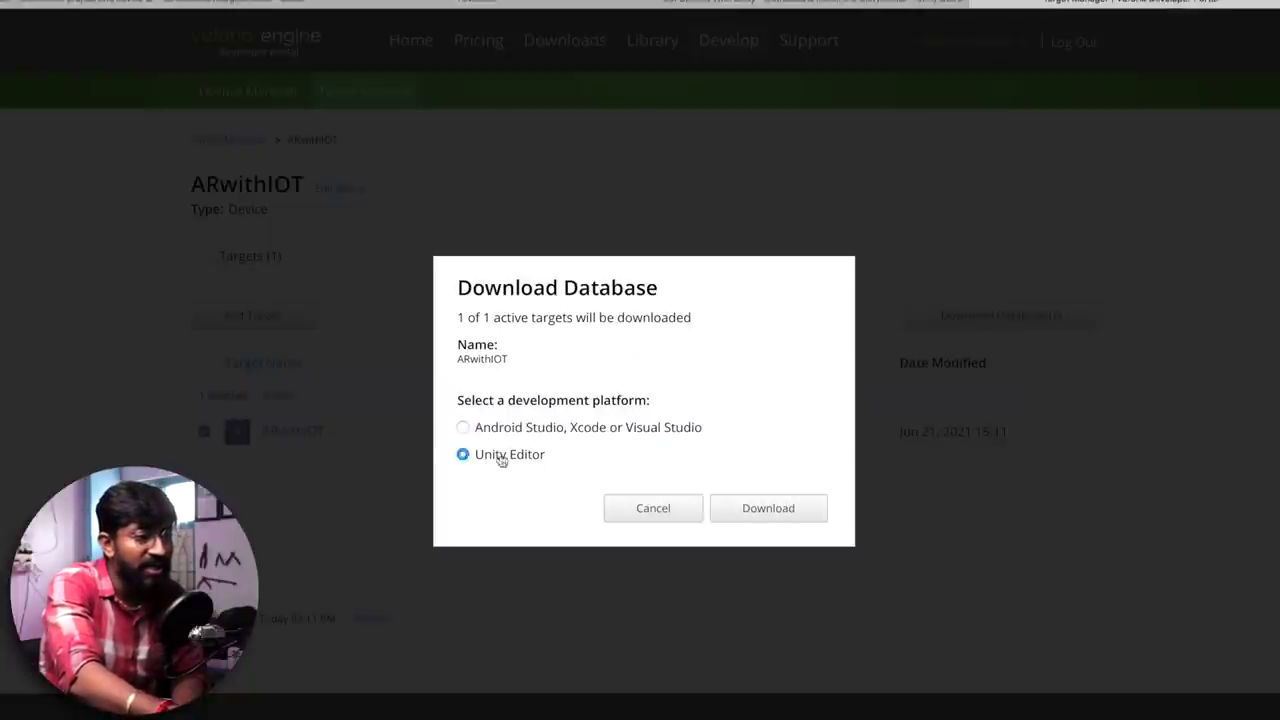
click(768, 515)
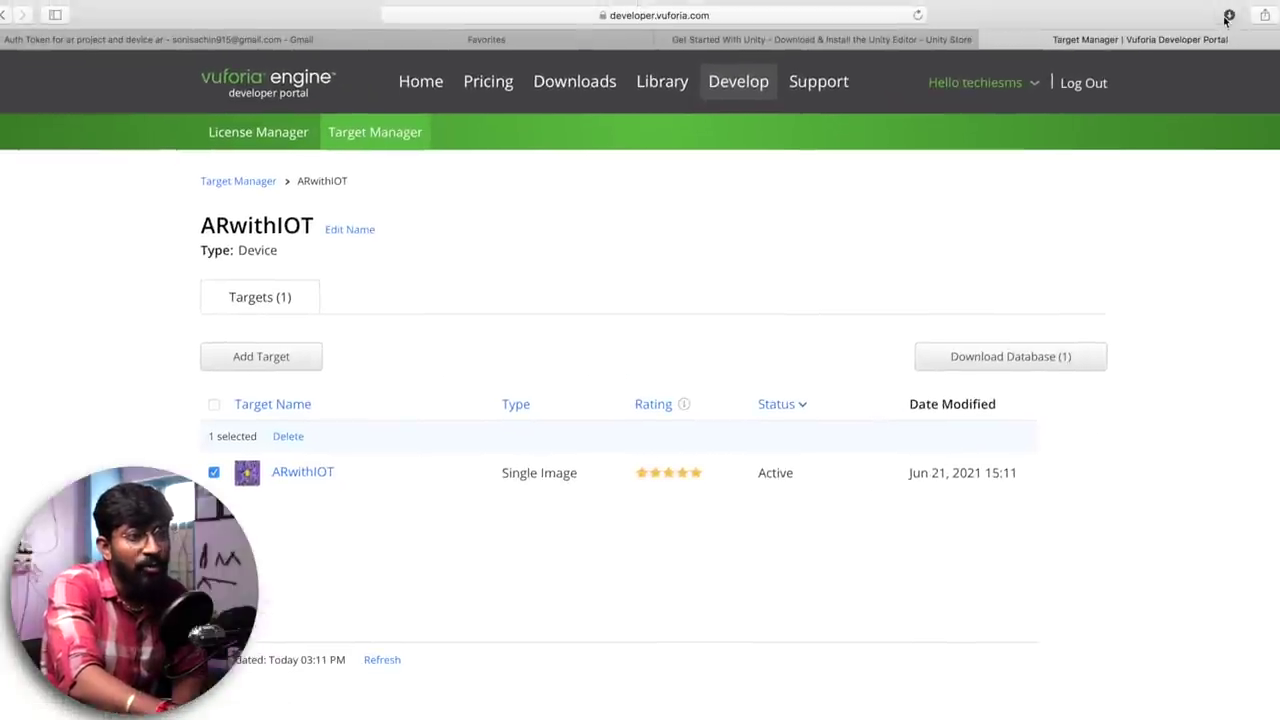
double_click(1159, 82)
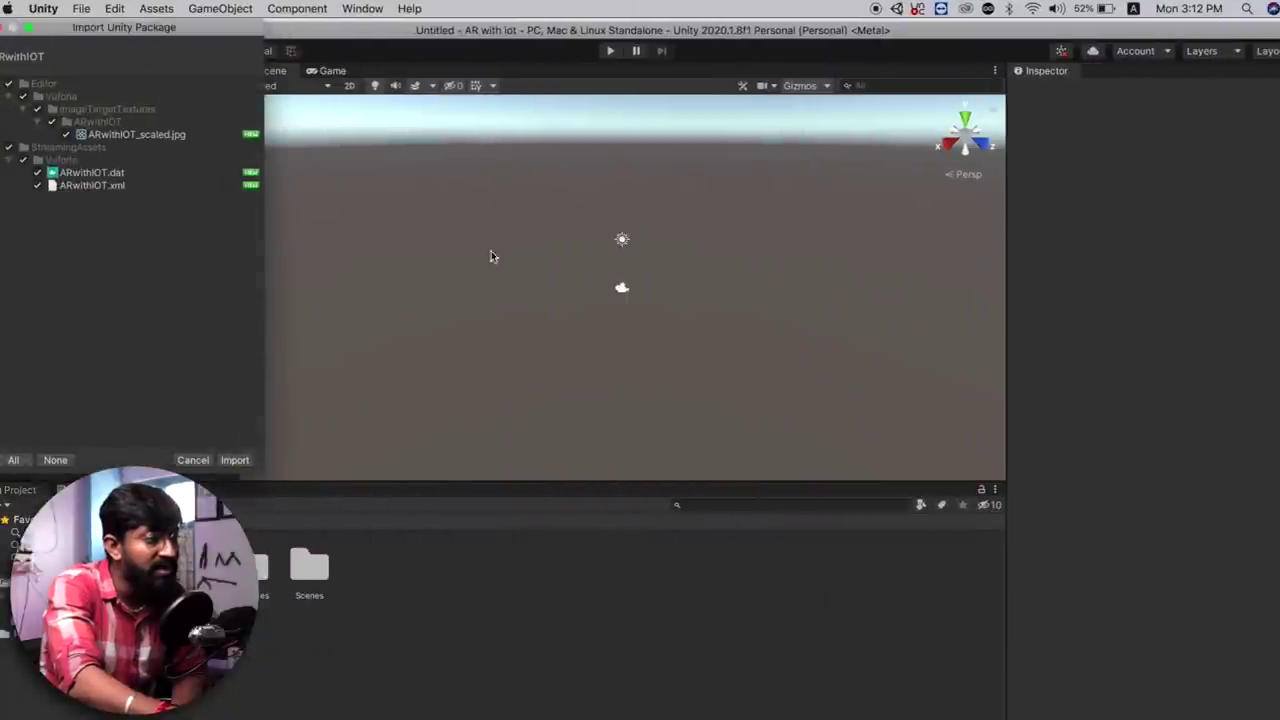
click(234, 459)
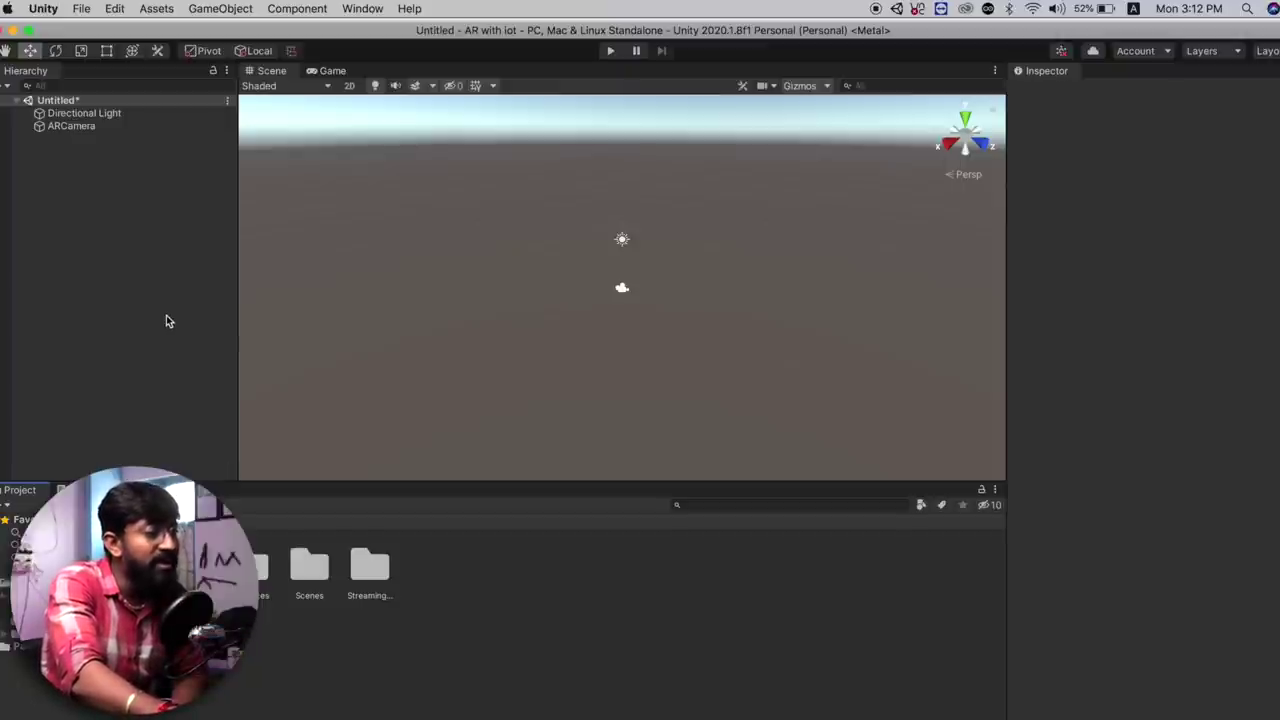
- Open the Vuforia Engine configuration of the ARCamera, follow its add-license link to the developer portal and open the License Manager
click(81, 127)
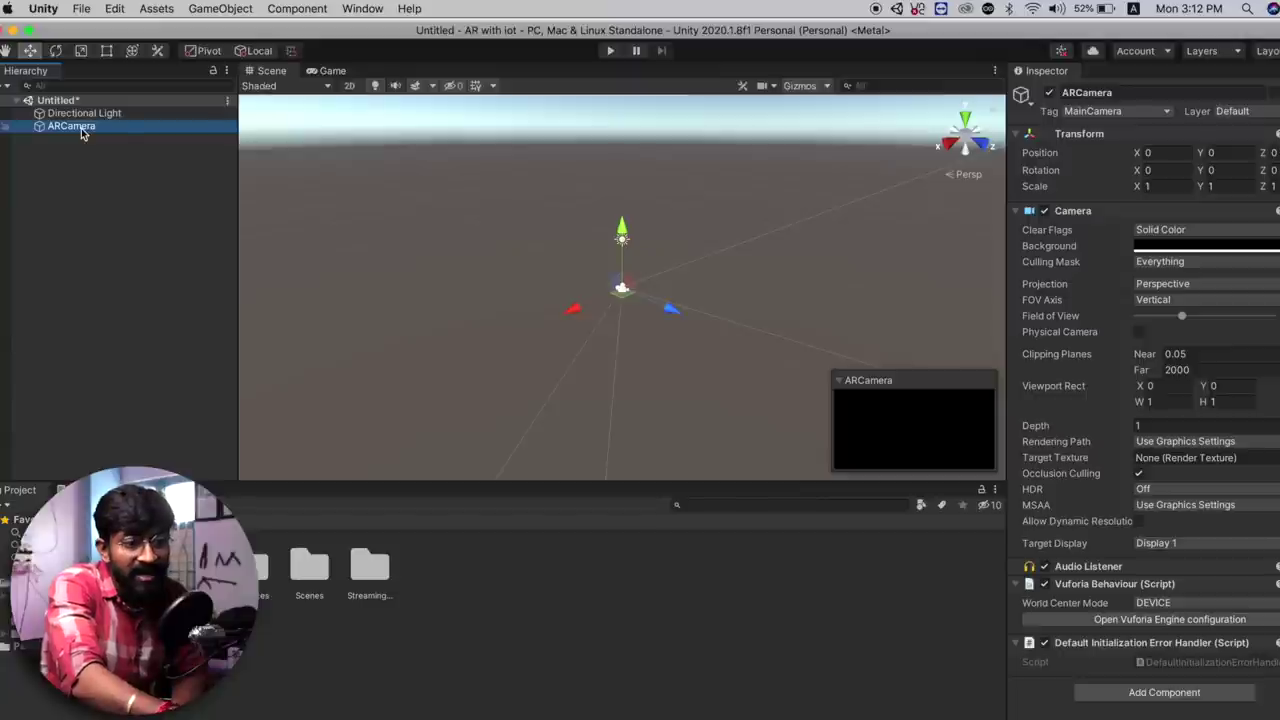
click(1150, 620)
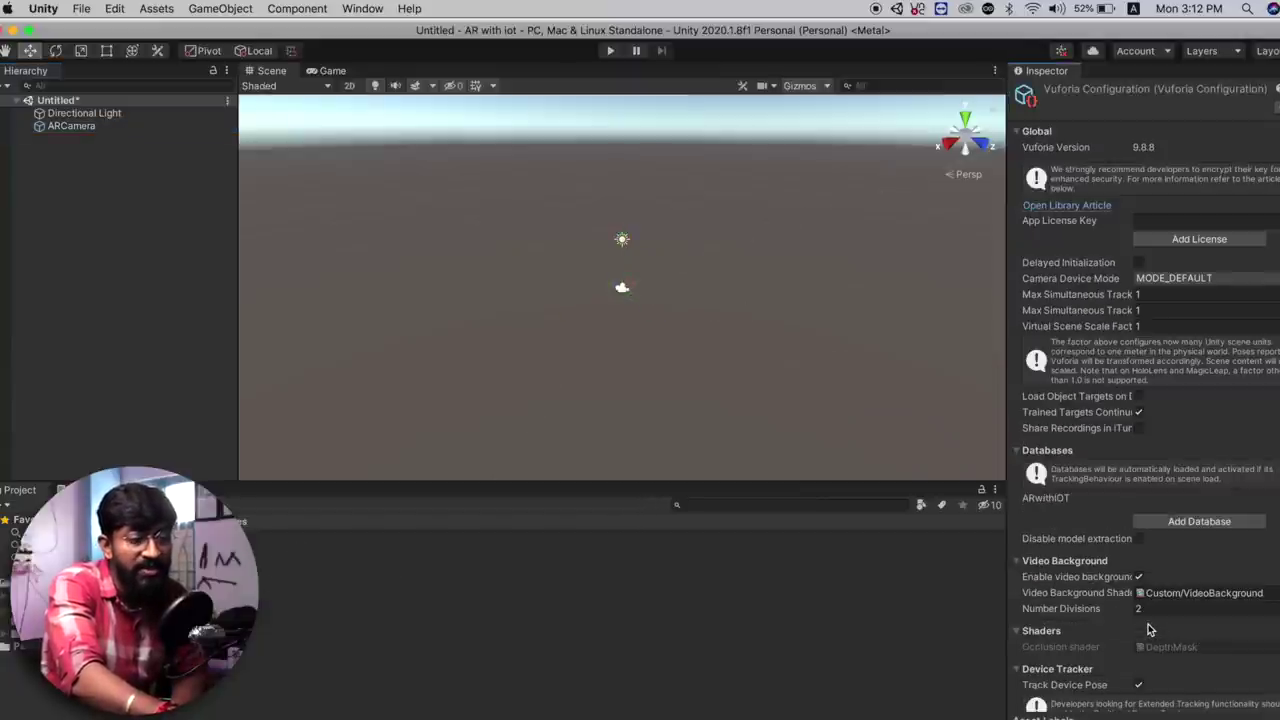
click(1200, 240)
click(903, 248)
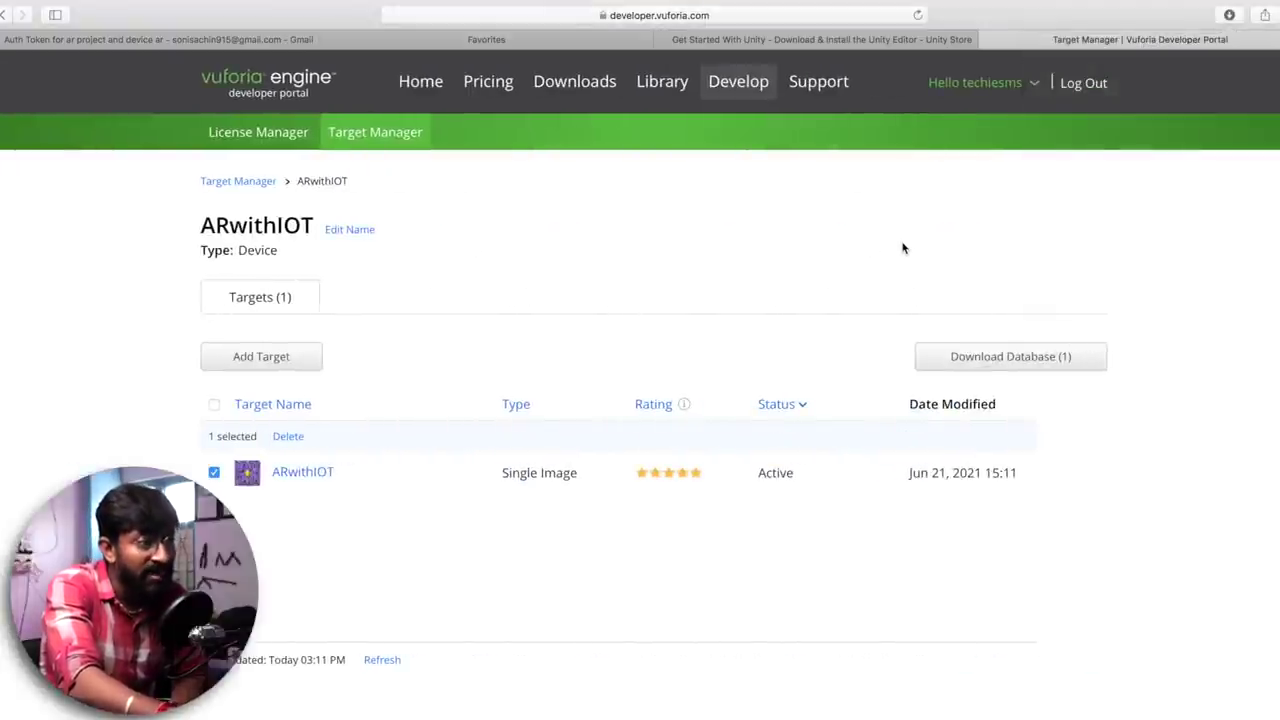
click(238, 146)
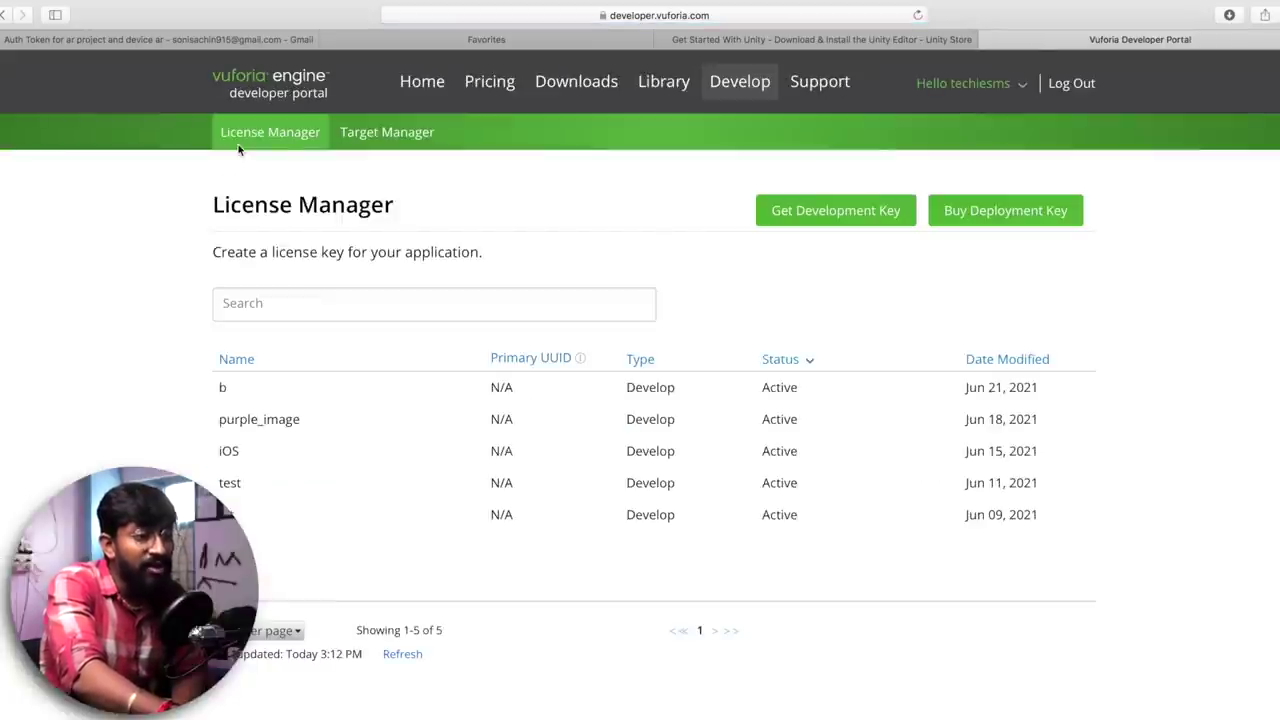
- Create a free development license key named ARwithIOT, accepting the Vuforia Developer Agreement
click(840, 228)
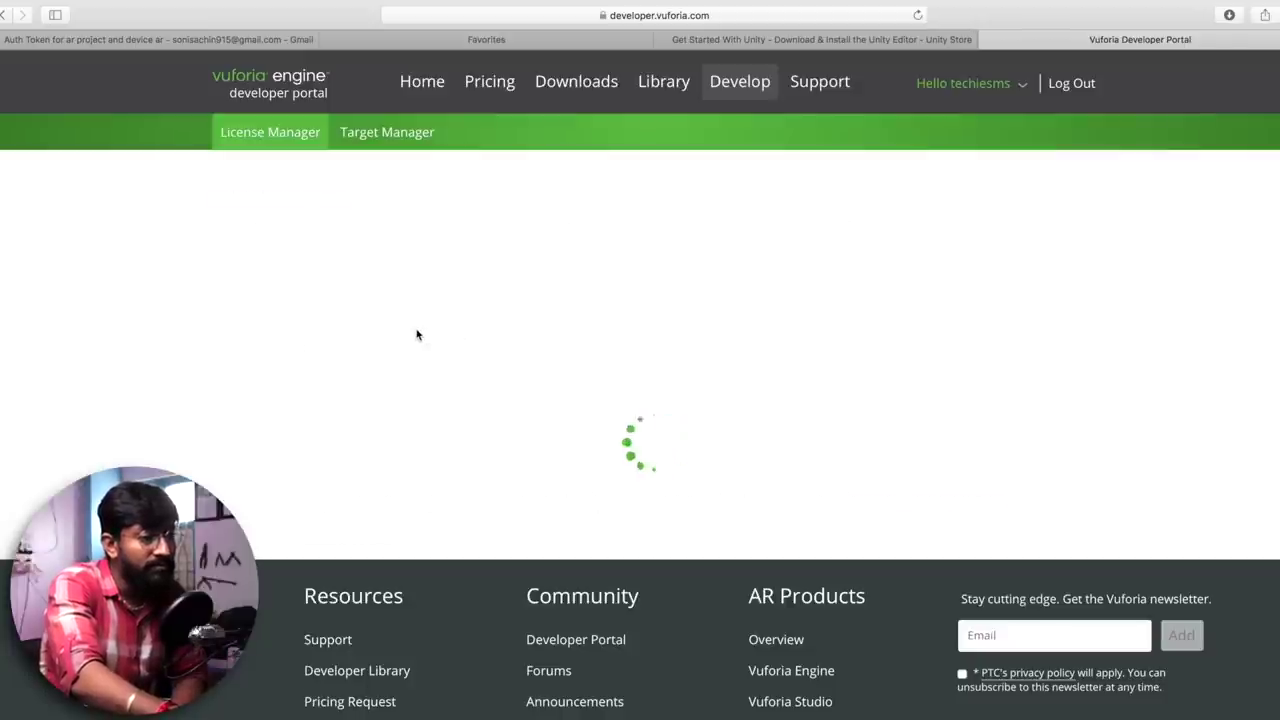
click(311, 286)
text(ARwithIOT)
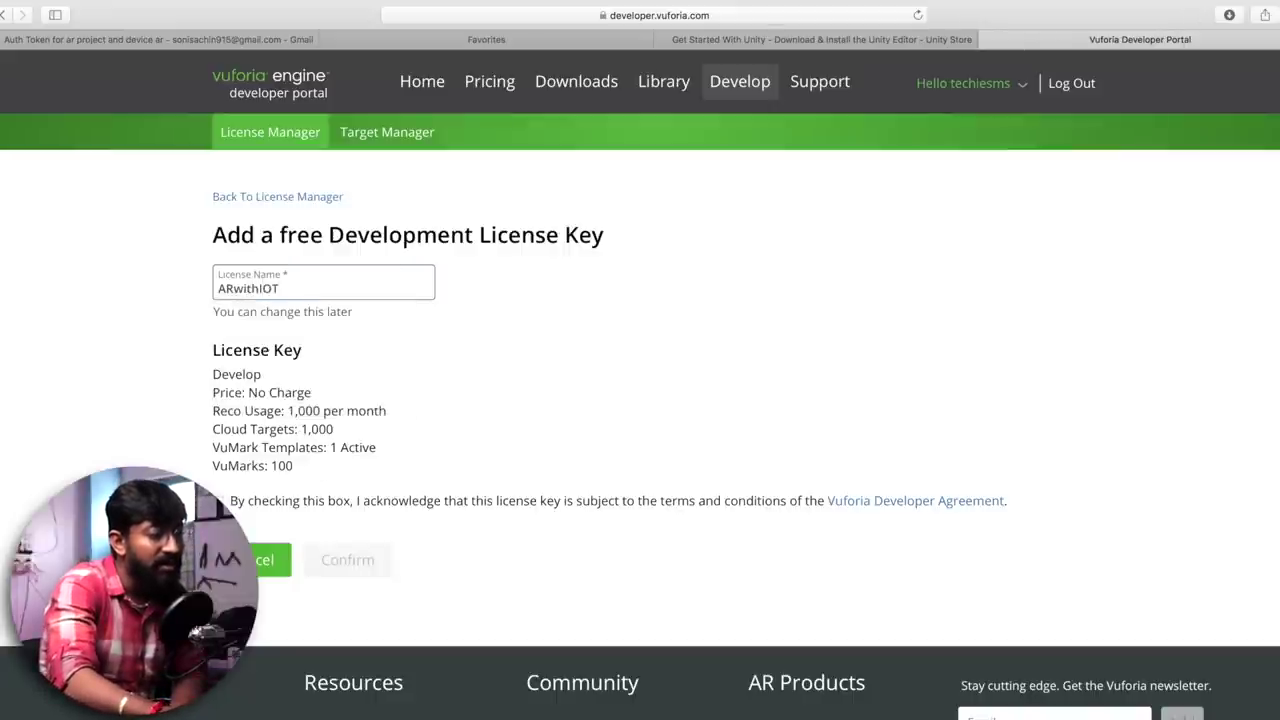
click(218, 500)
click(347, 560)
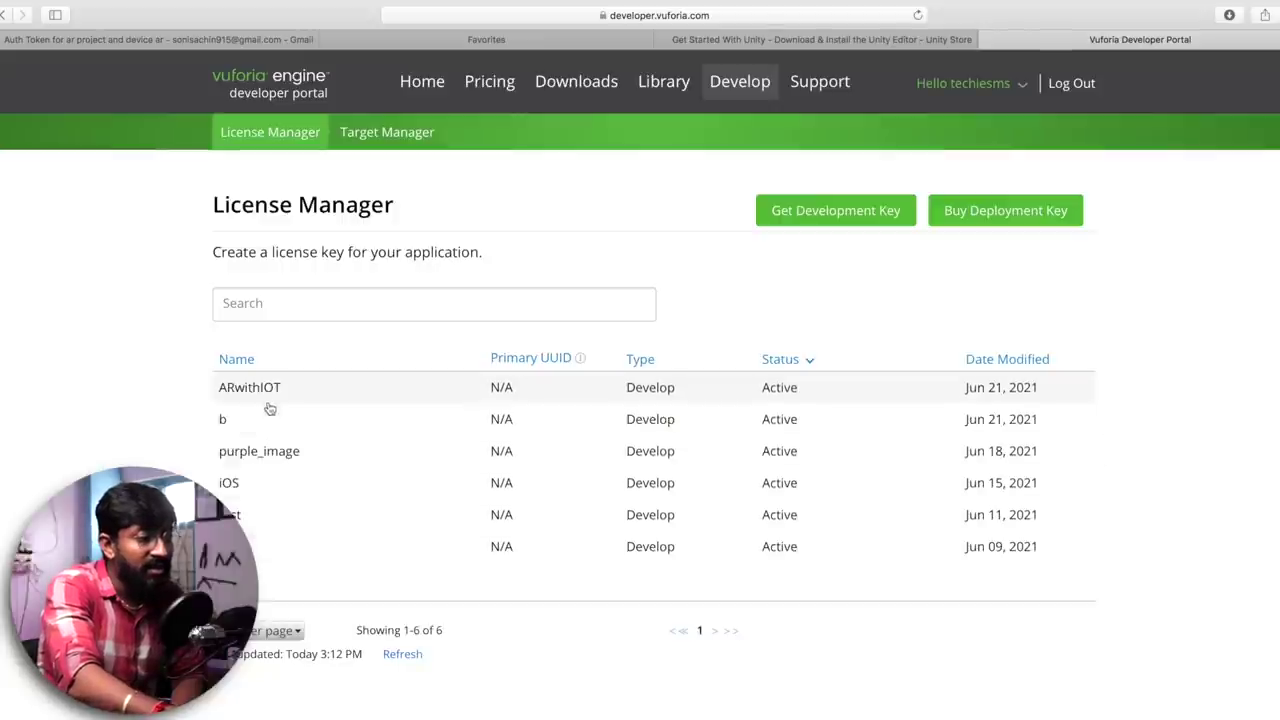
- Copy the ARwithIOT license key from the portal and paste it into the App License Key field of Unity's Vuforia configuration
click(266, 390)
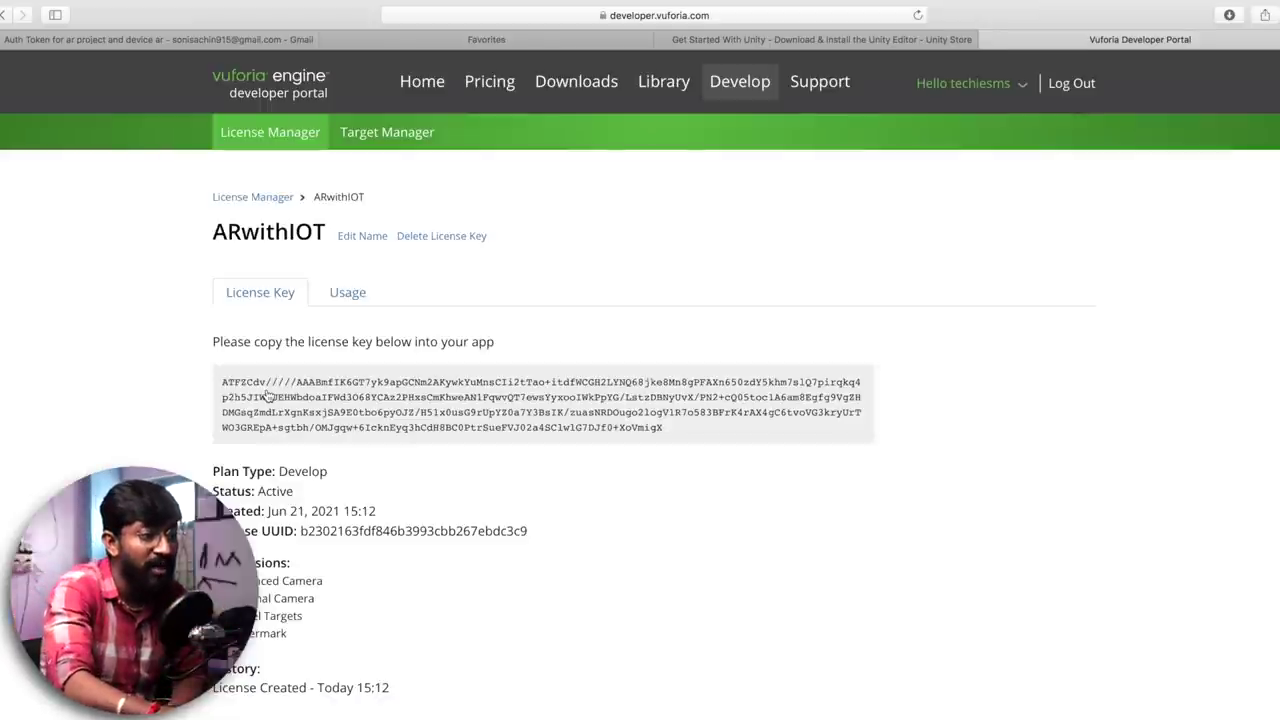
click(340, 420)
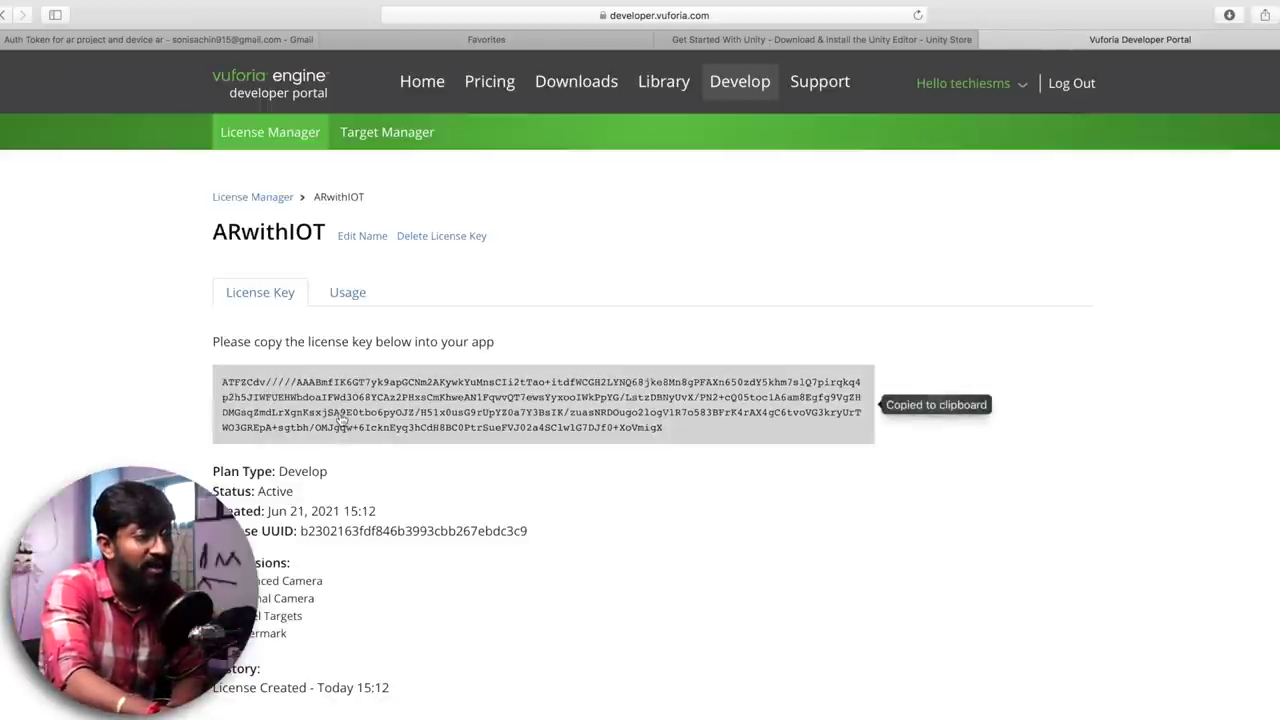
key(super+Tab)
click(1195, 222)
right_click(1210, 218)
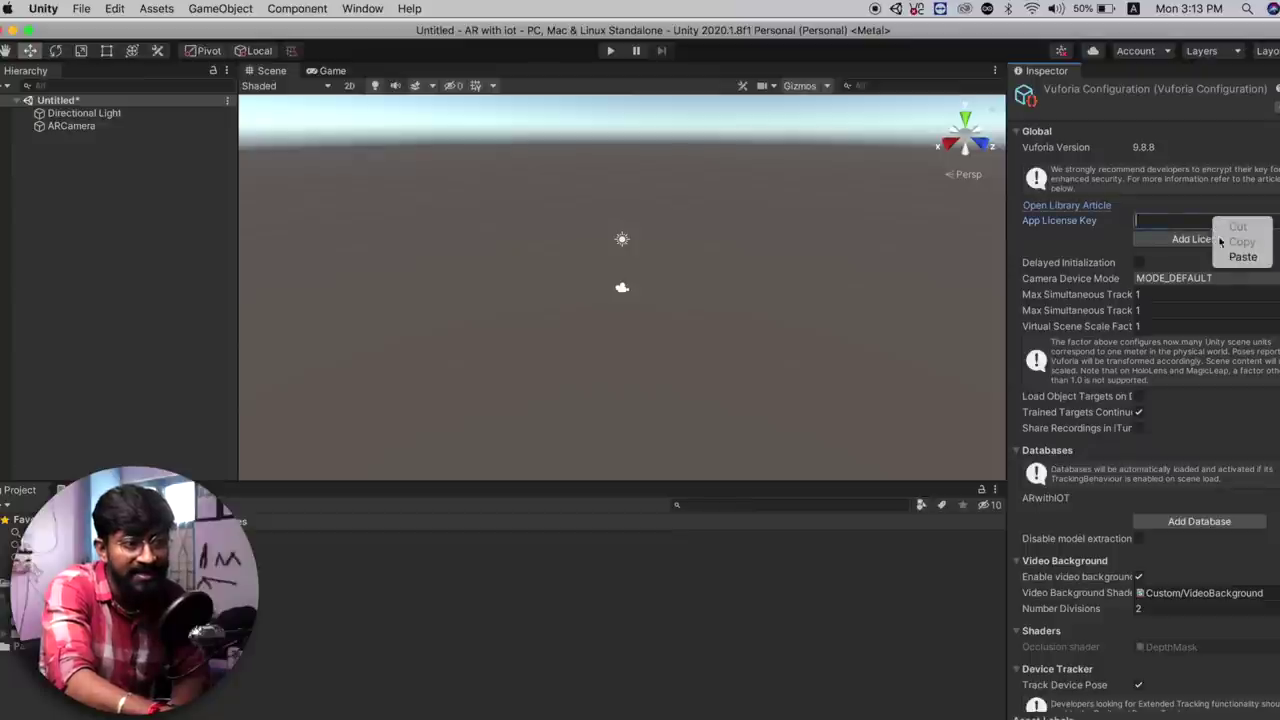
click(1240, 259)
click(1199, 445)
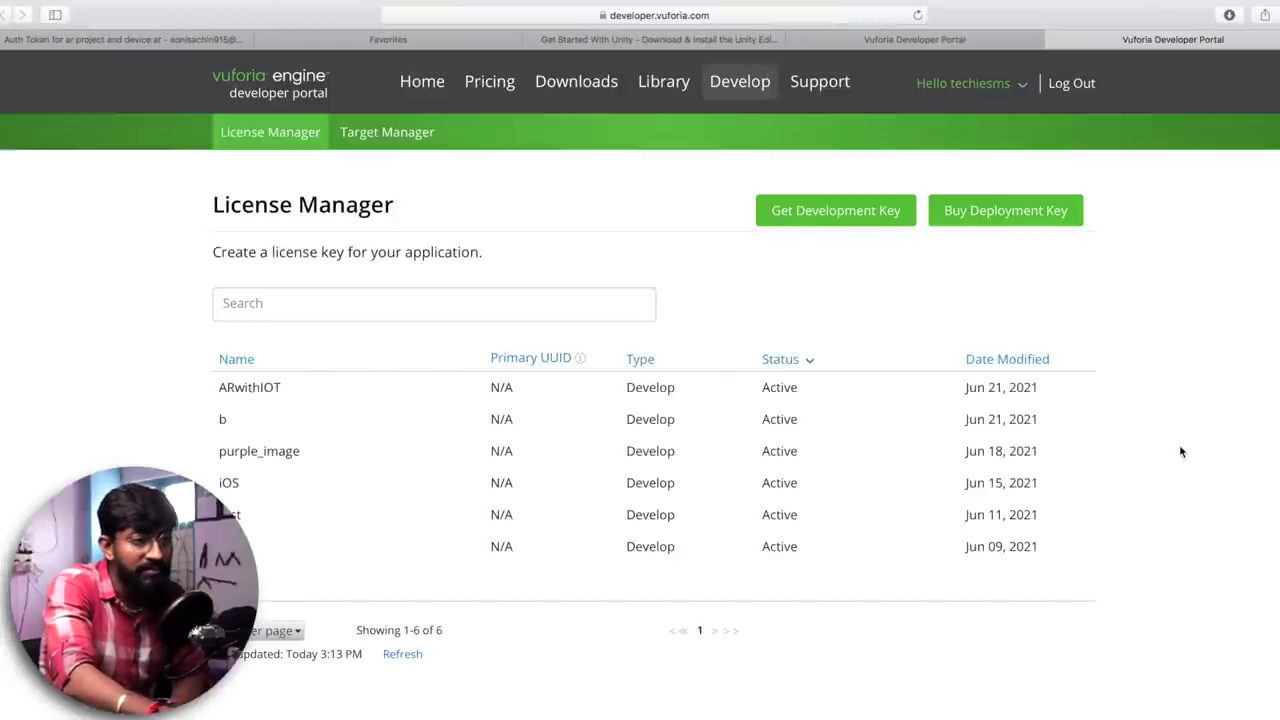
key(super+Tab)
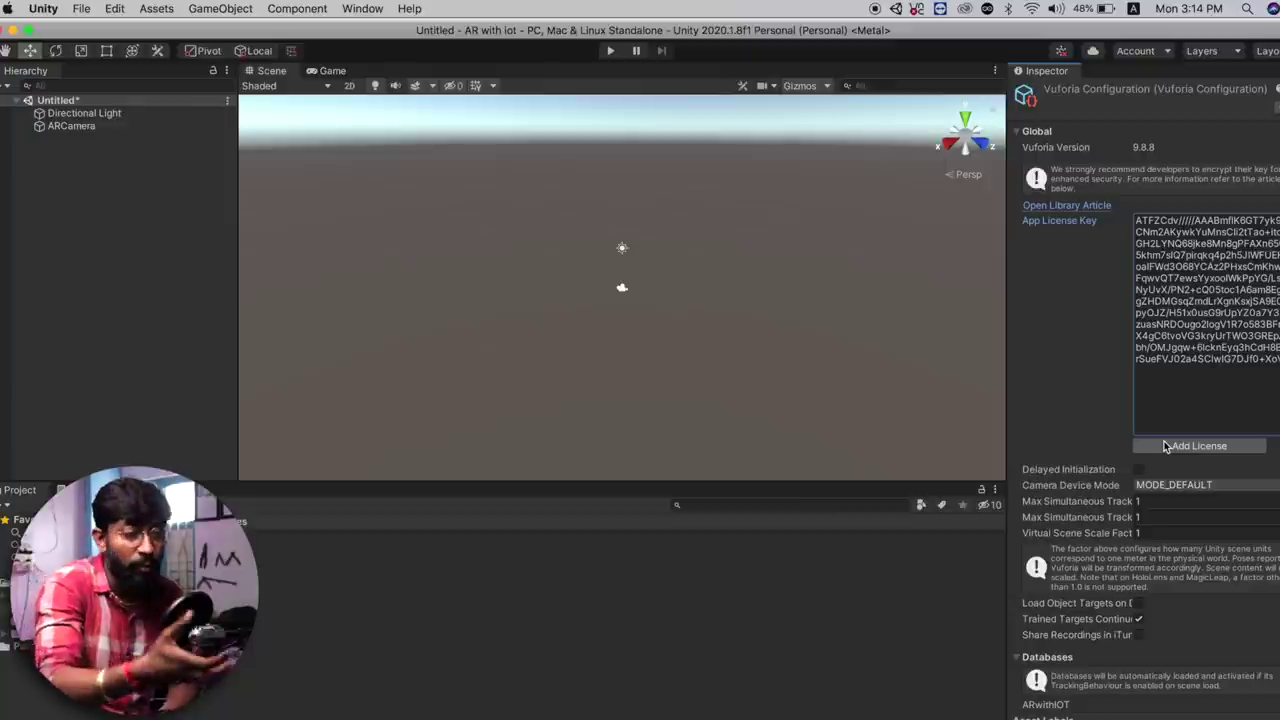
- Add a Vuforia Engine Image Target to the scene hierarchy
right_click(78, 274)
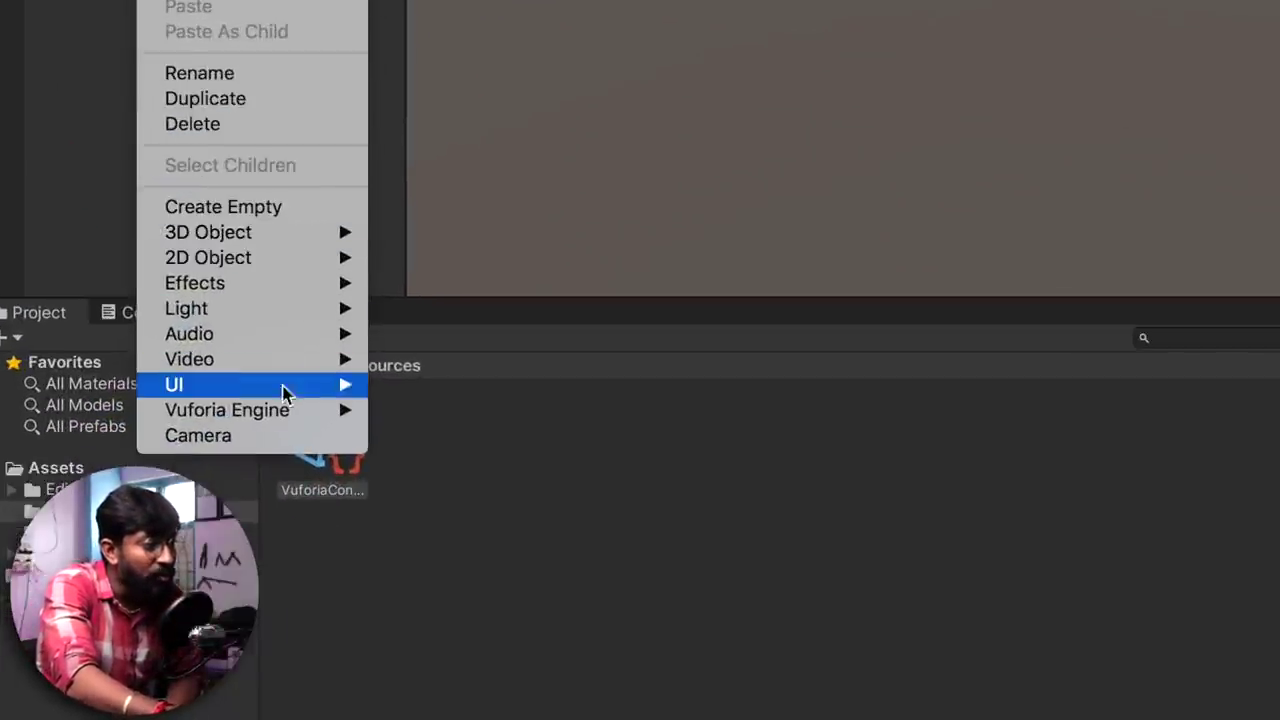
mouse_move(180, 550)
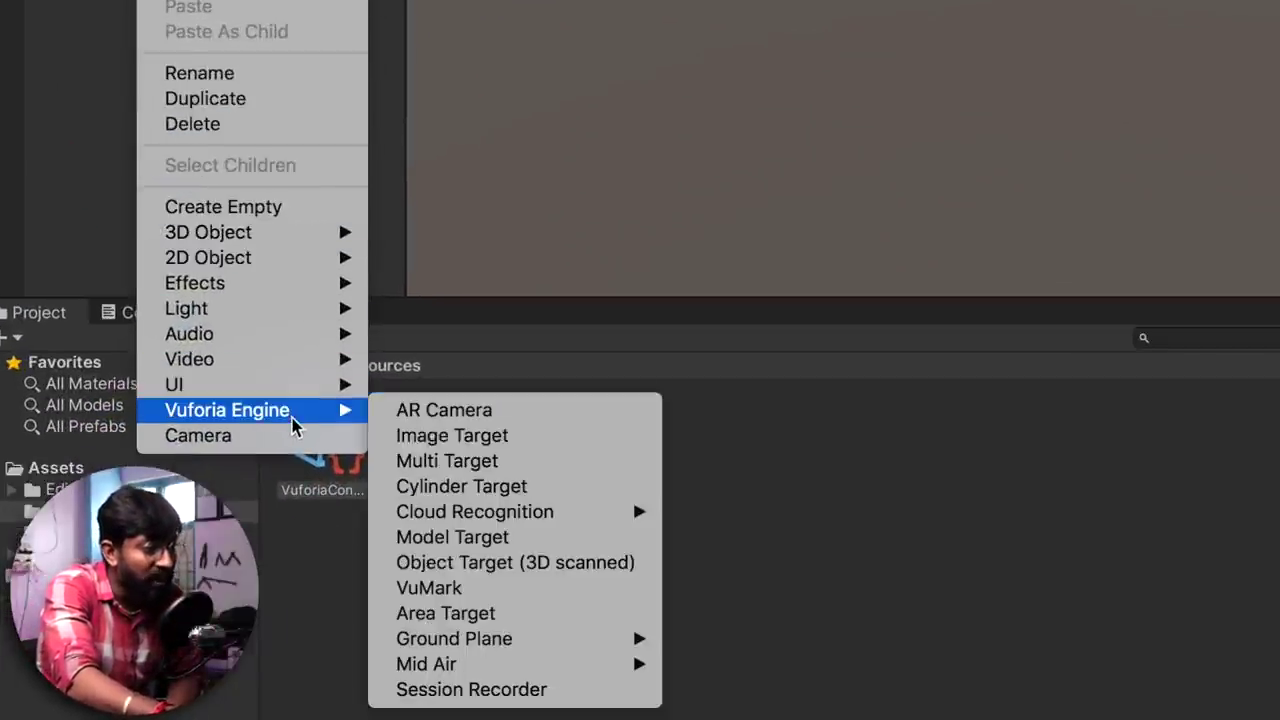
click(451, 436)
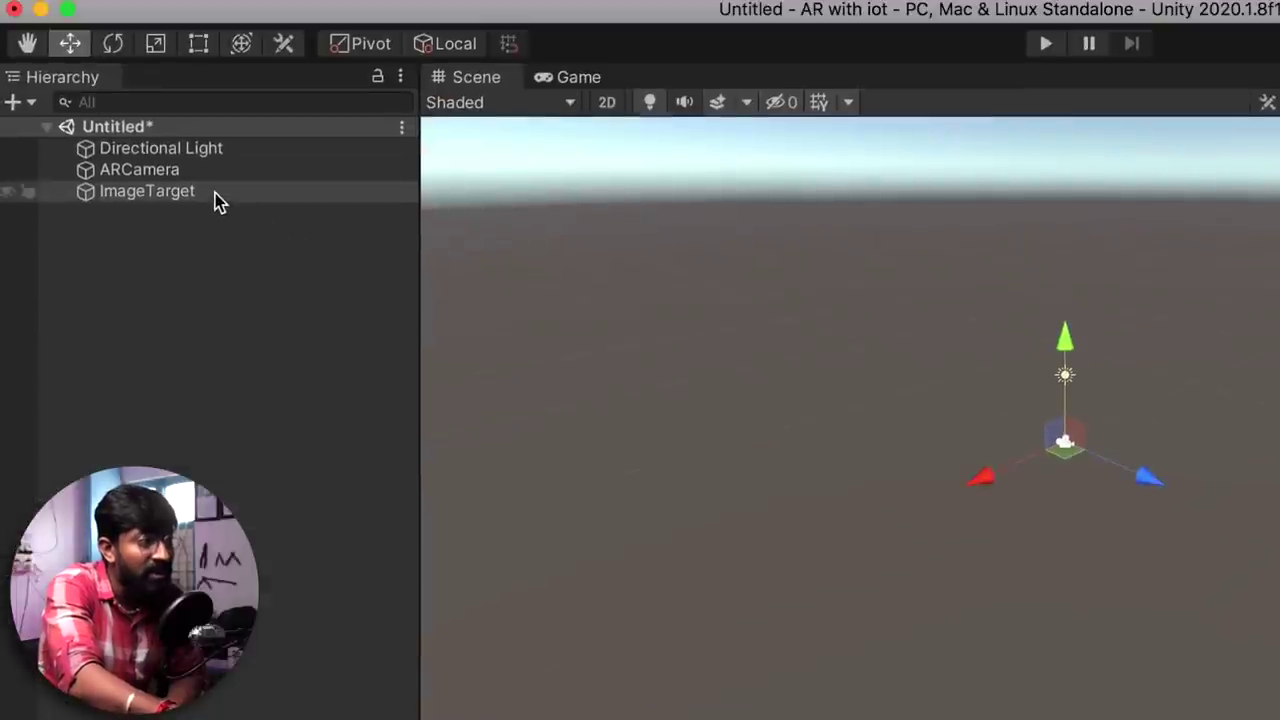
- Set the ImageTarget's type to From Database and its database to ARwithIOT
click(214, 192)
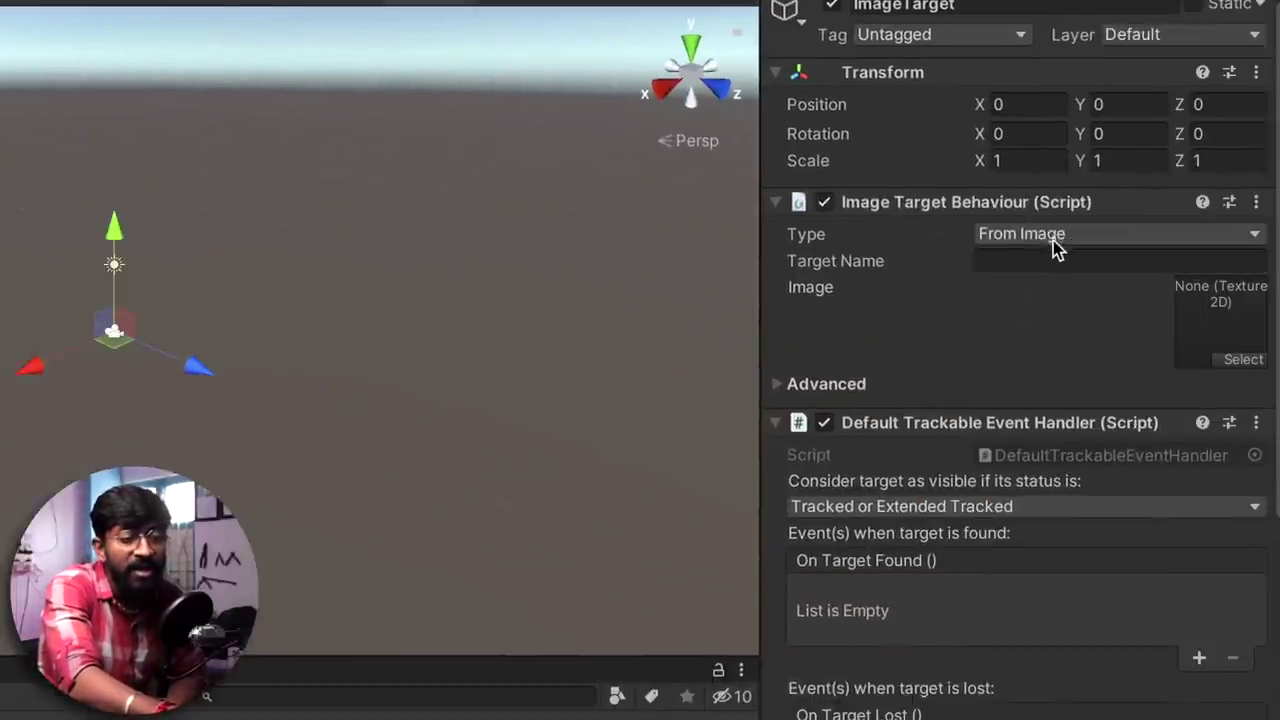
click(1052, 238)
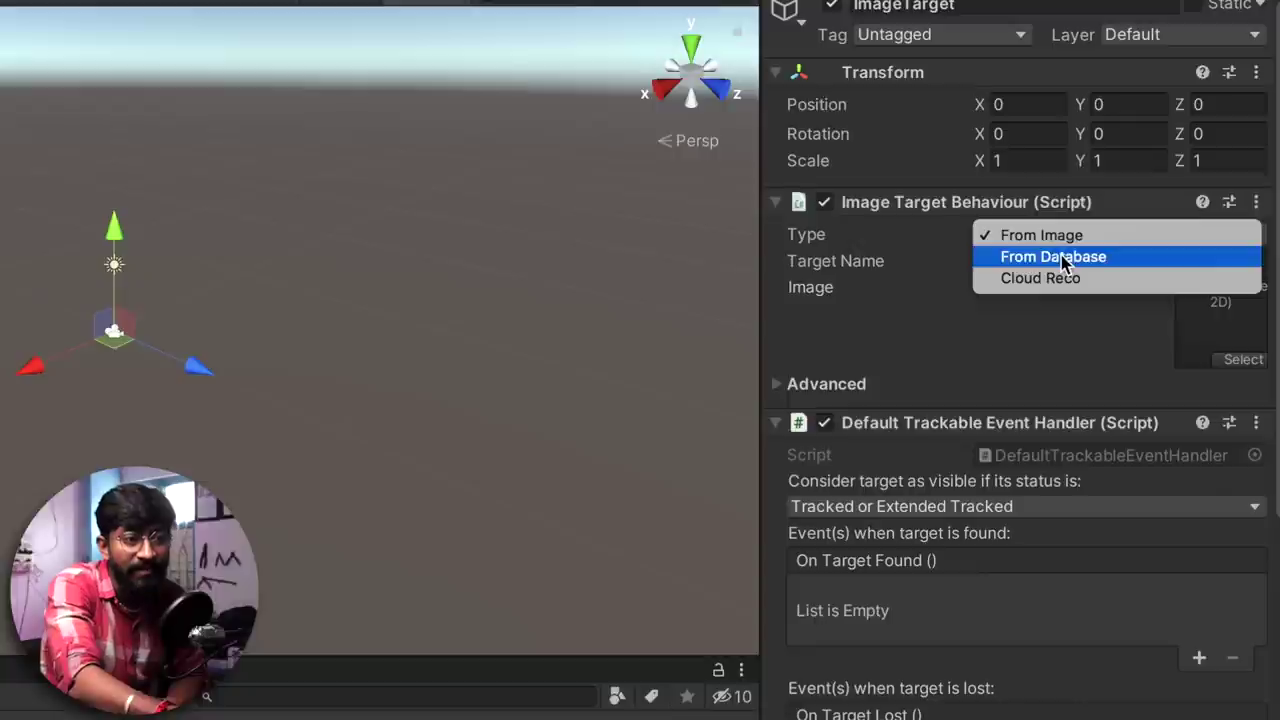
click(1060, 257)
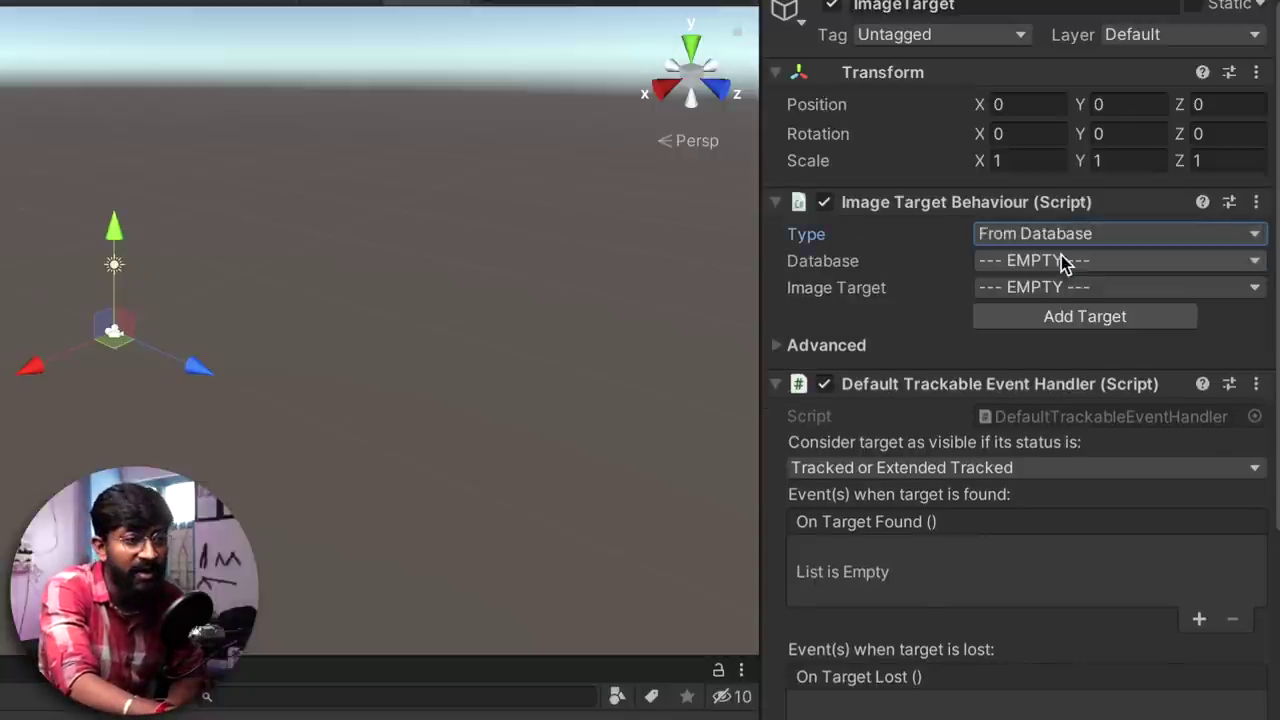
click(1063, 261)
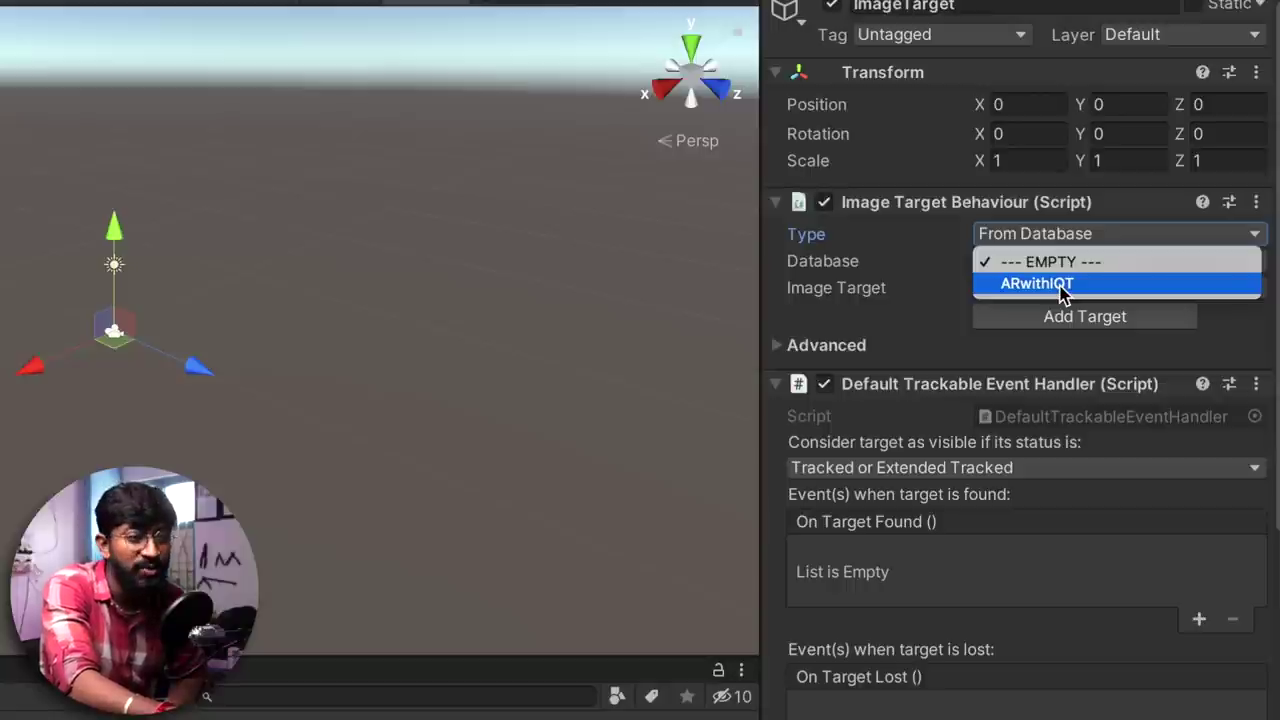
click(1062, 285)
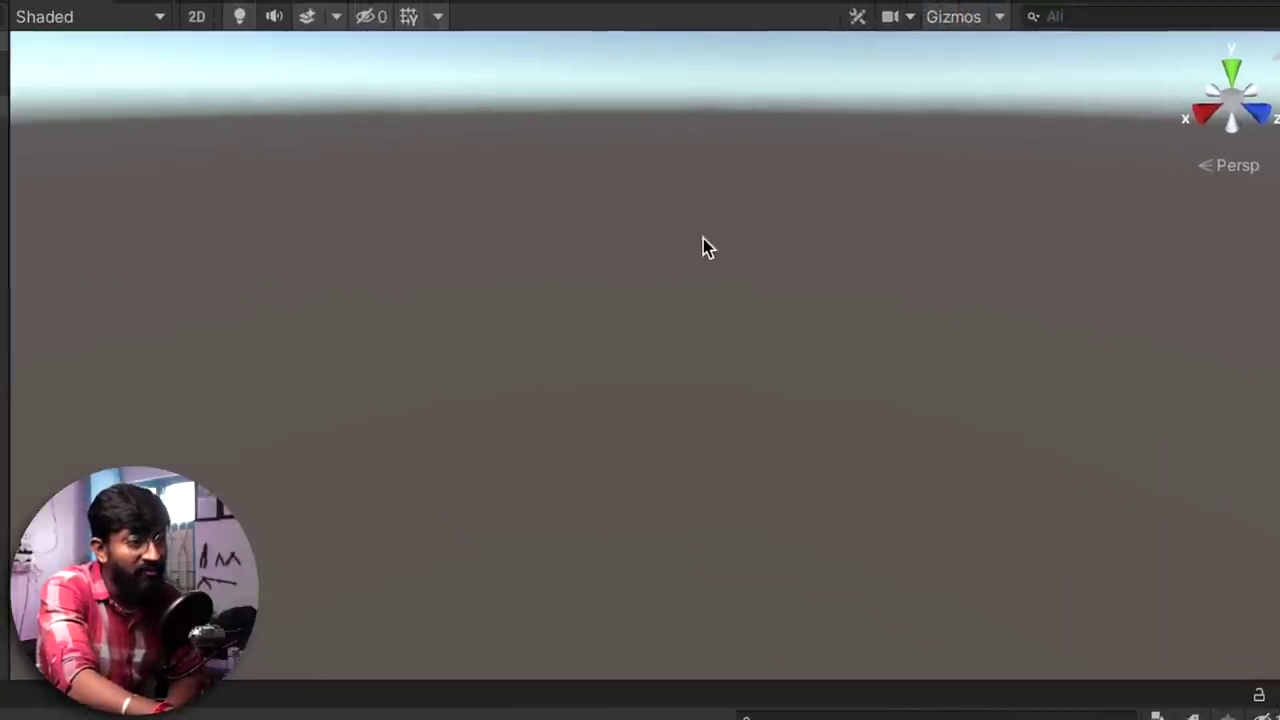
- Set the ImageTarget's scale to 50 on the X, Y and Z axes
key(f)
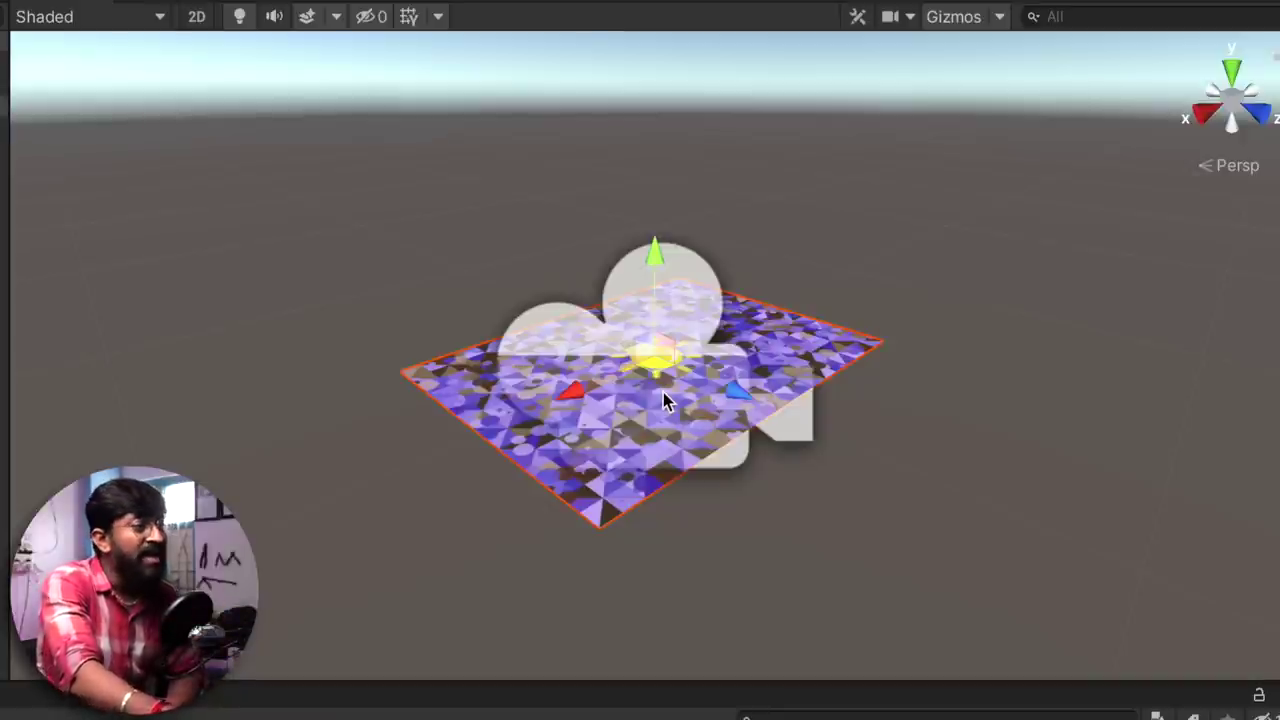
scroll(798, 249, down, 8)
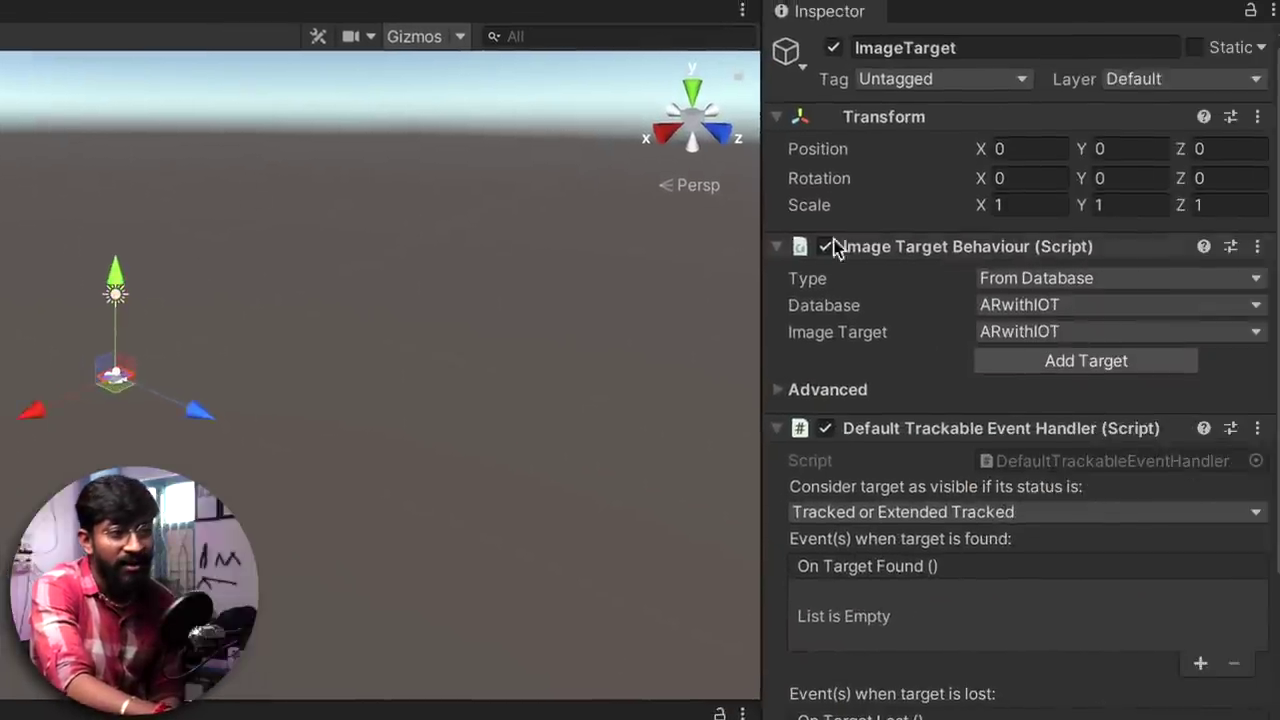
click(1026, 205)
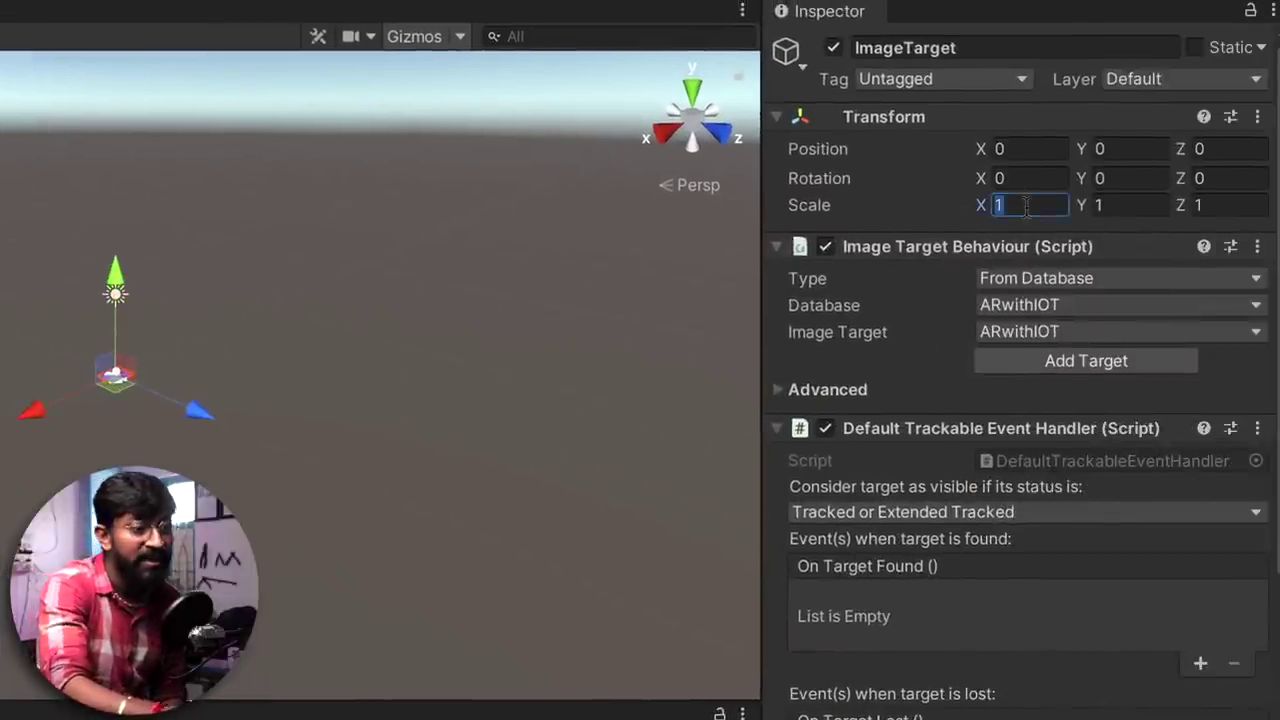
text(50)
key(Tab)
text(50)
key(Tab)
text(50)
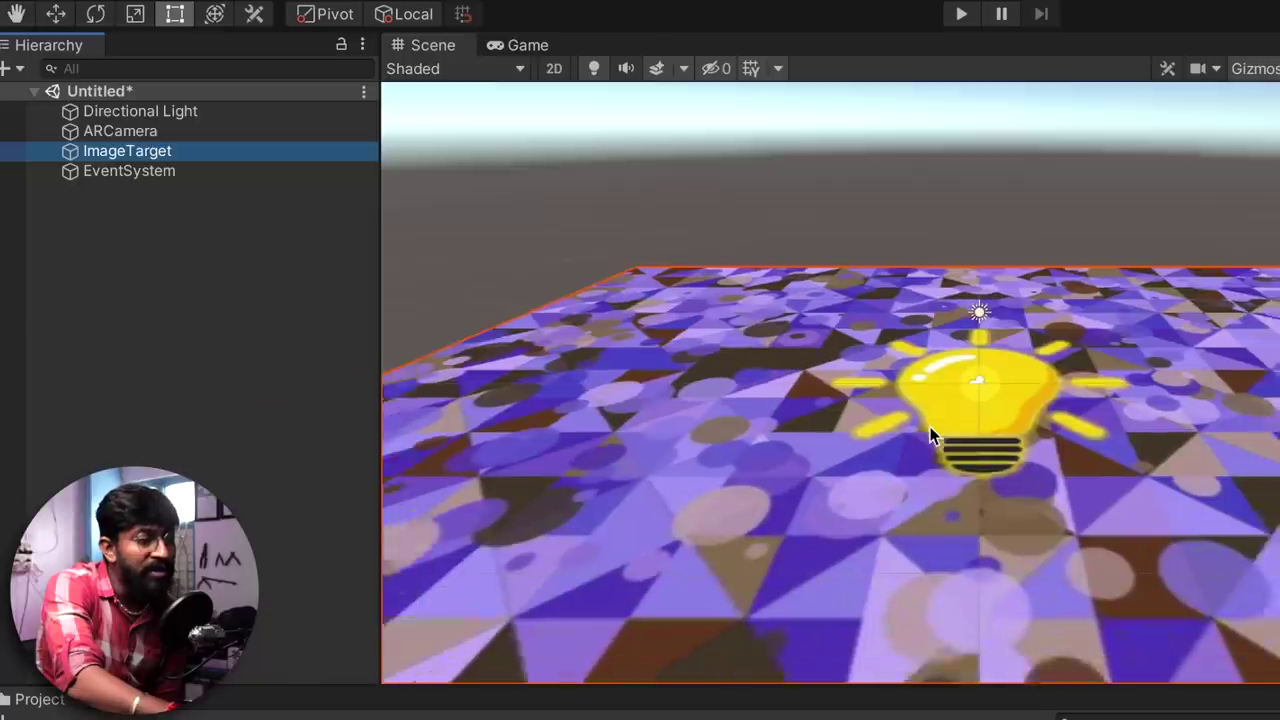
scroll(930, 435, down, 6)
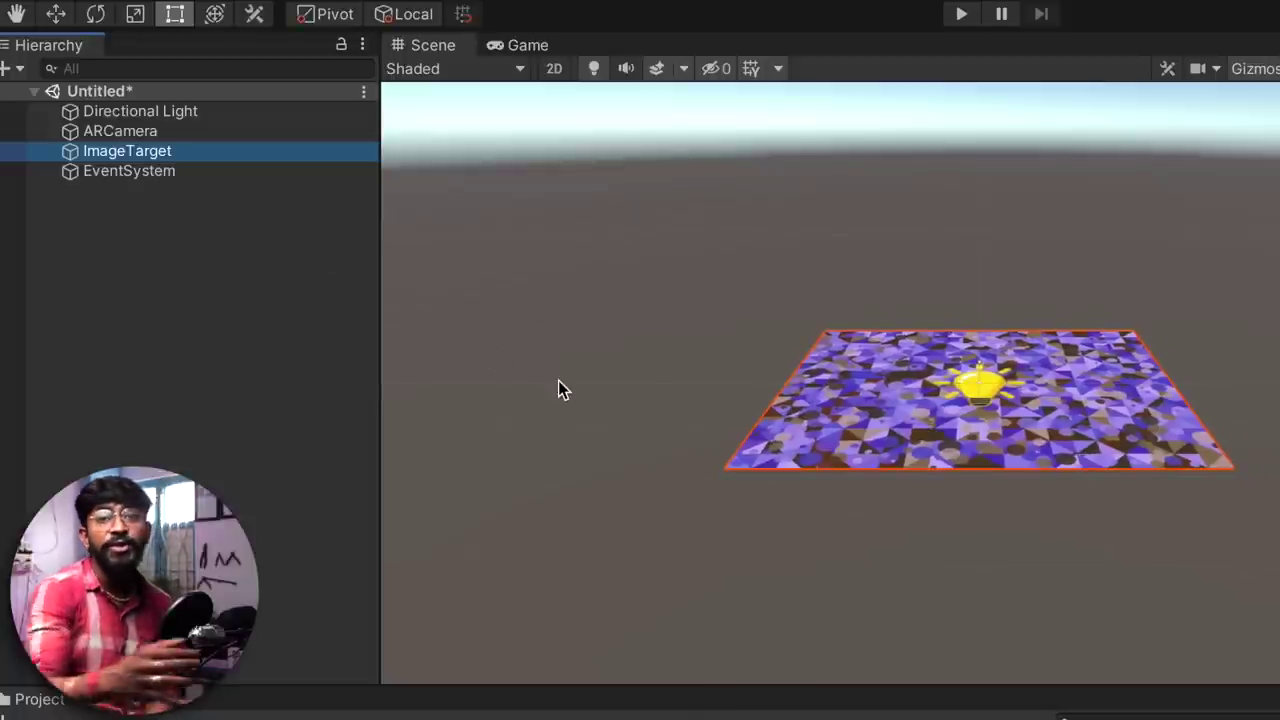
- Add a 3D Plane as a child of the ImageTarget
right_click(193, 151)
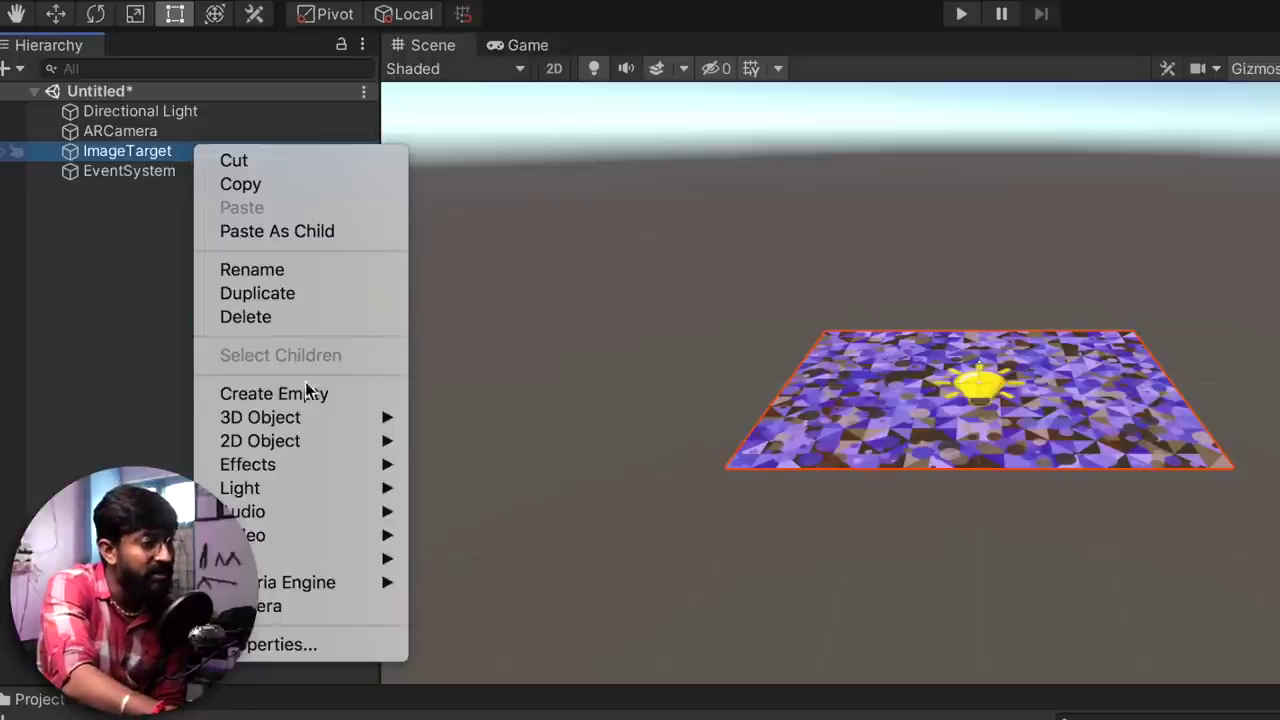
mouse_move(327, 421)
click(494, 515)
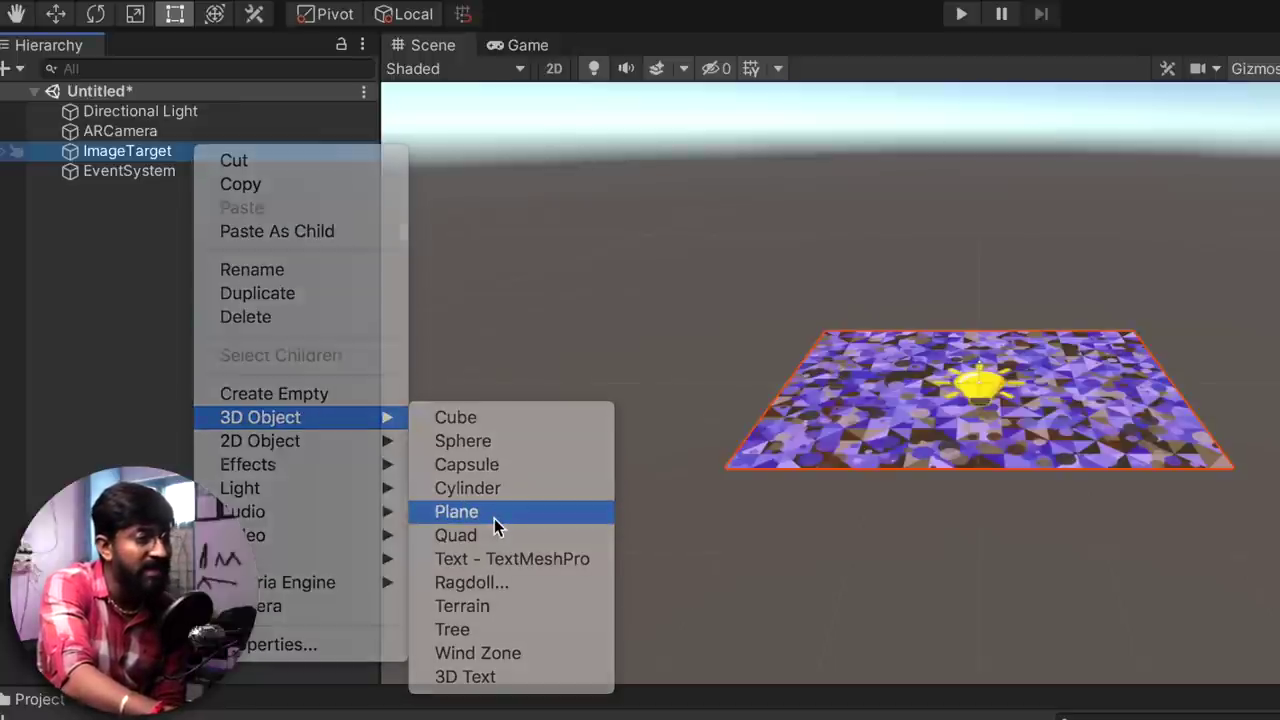
scroll(849, 507, down, 6)
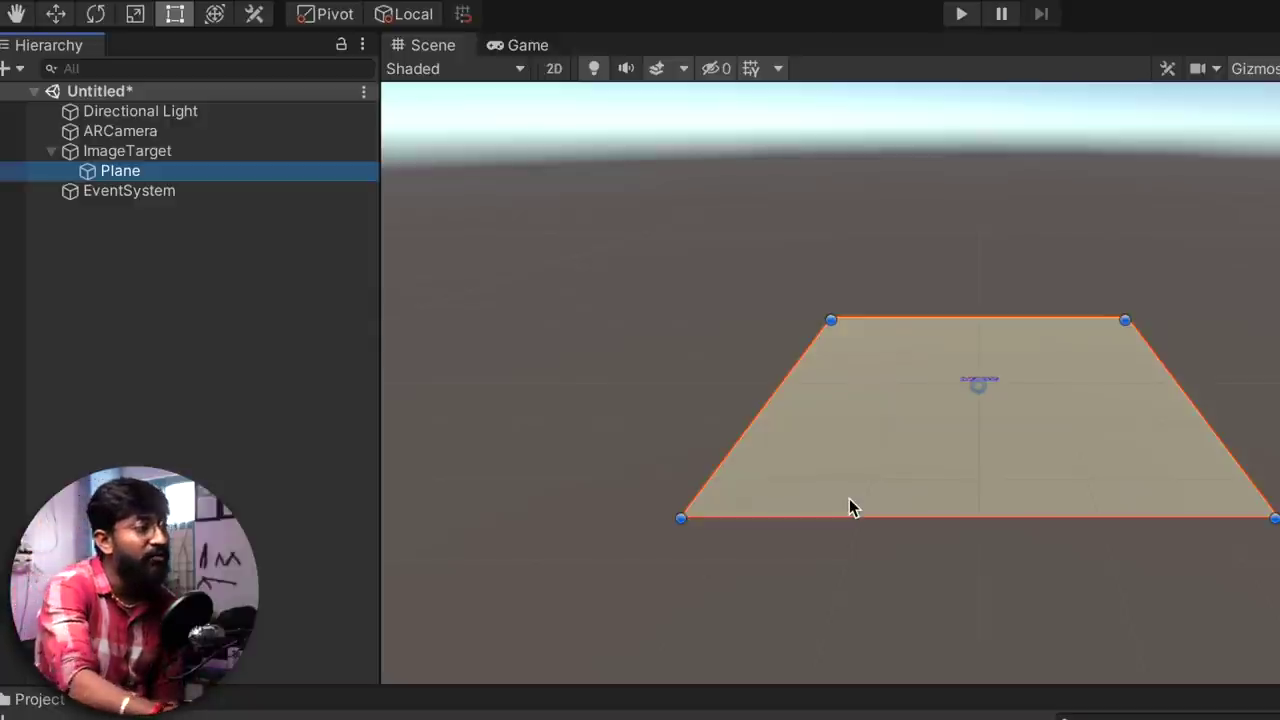
- Stand the Plane upright by setting its X rotation to -90
click(100, 16)
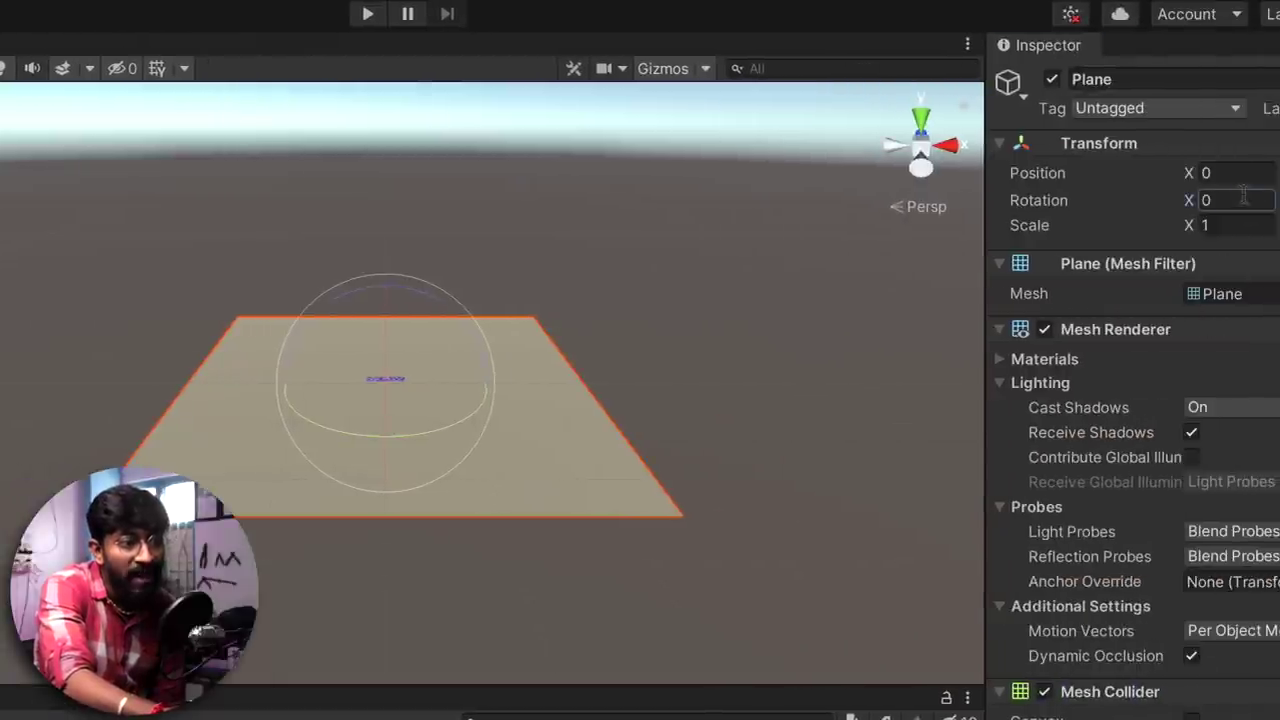
click(1243, 196)
text(-90)
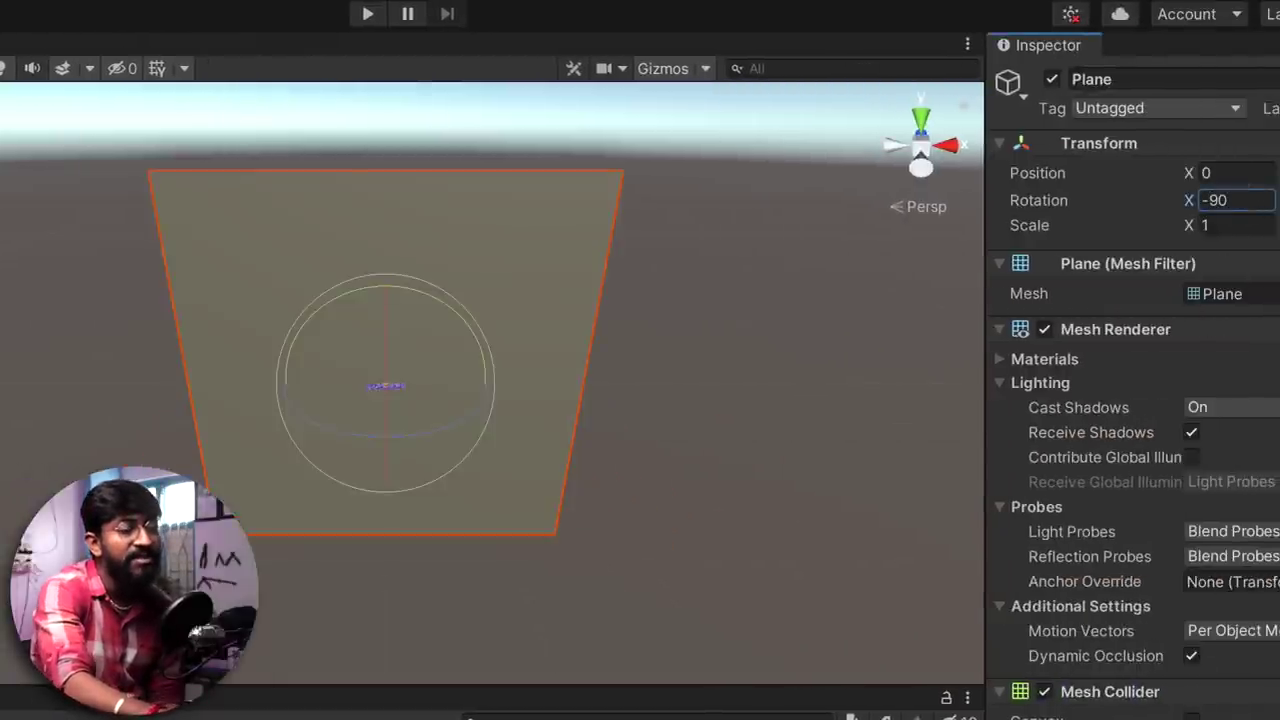
scroll(357, 295, up, 5)
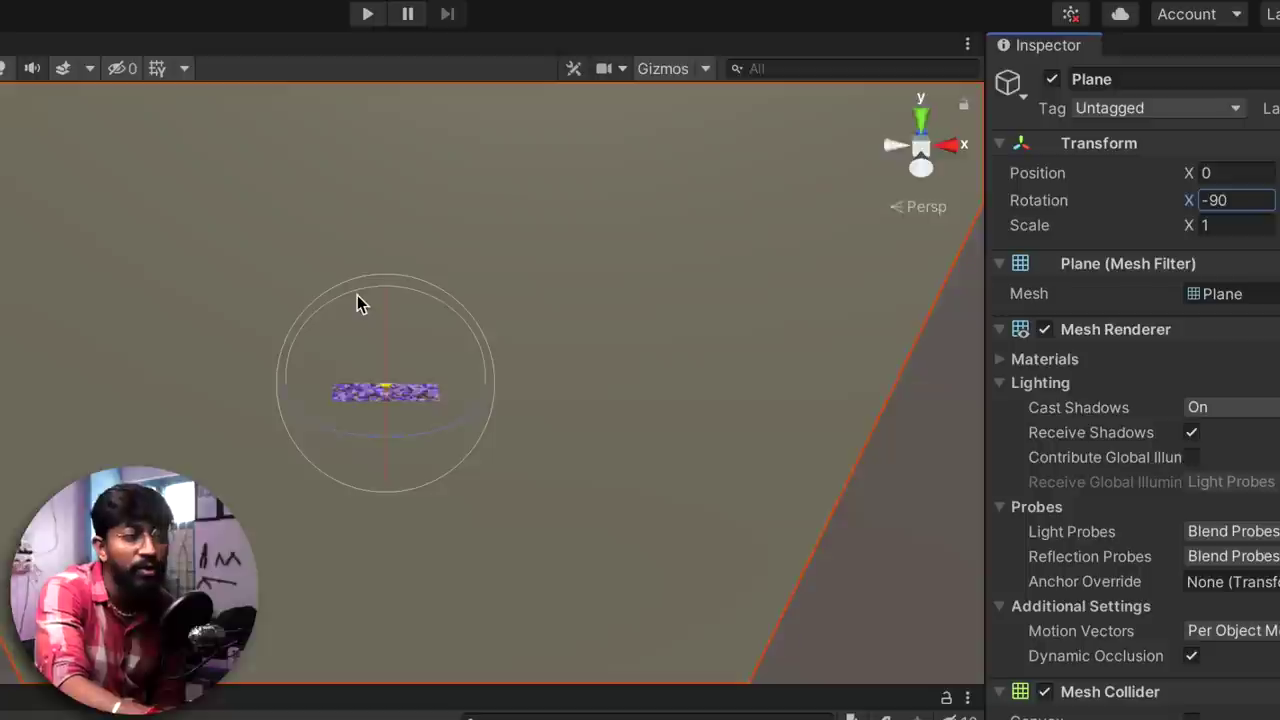
scroll(357, 295, down, 5)
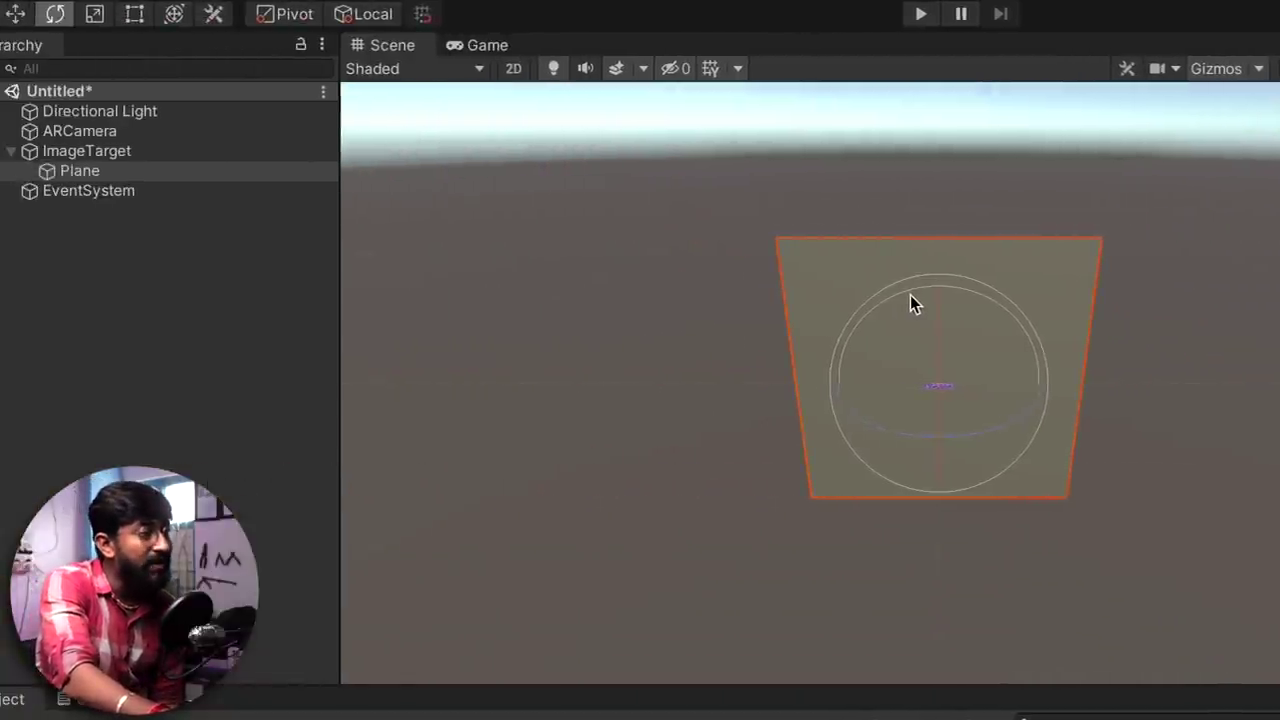
- Add a UI Button under the Plane and frame it in the scene view
right_click(172, 176)
mouse_move(368, 584)
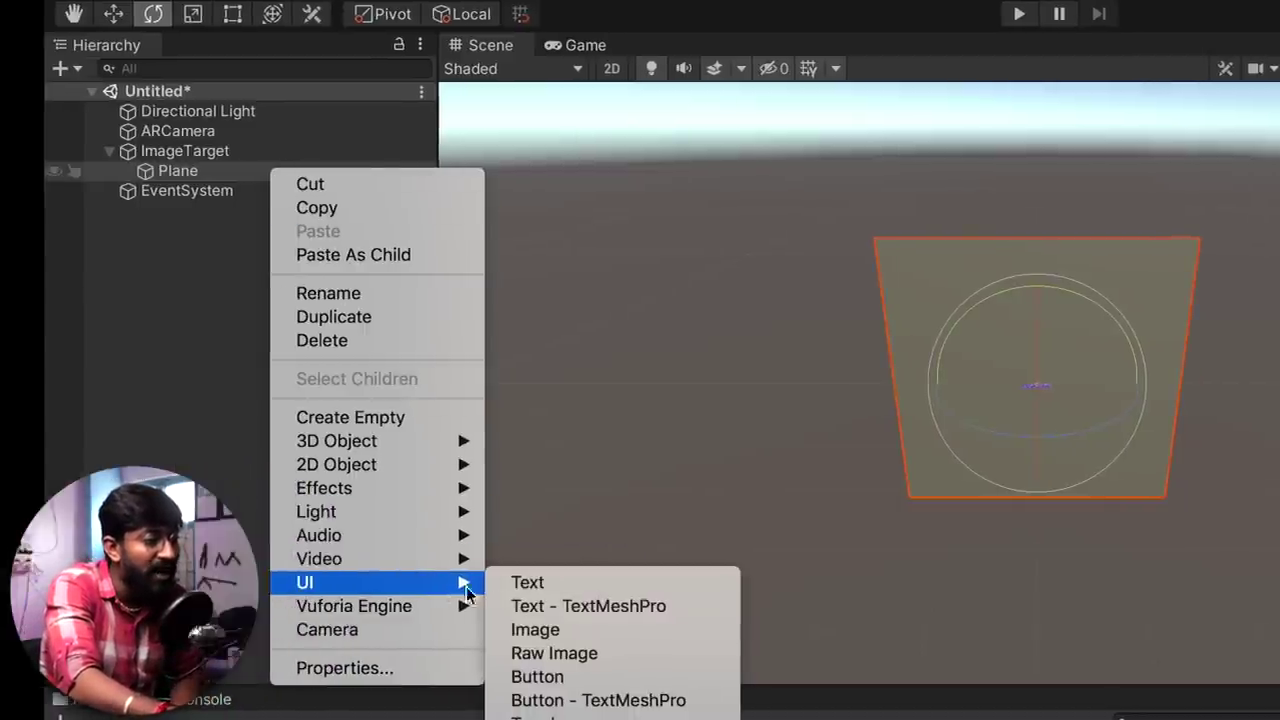
click(594, 686)
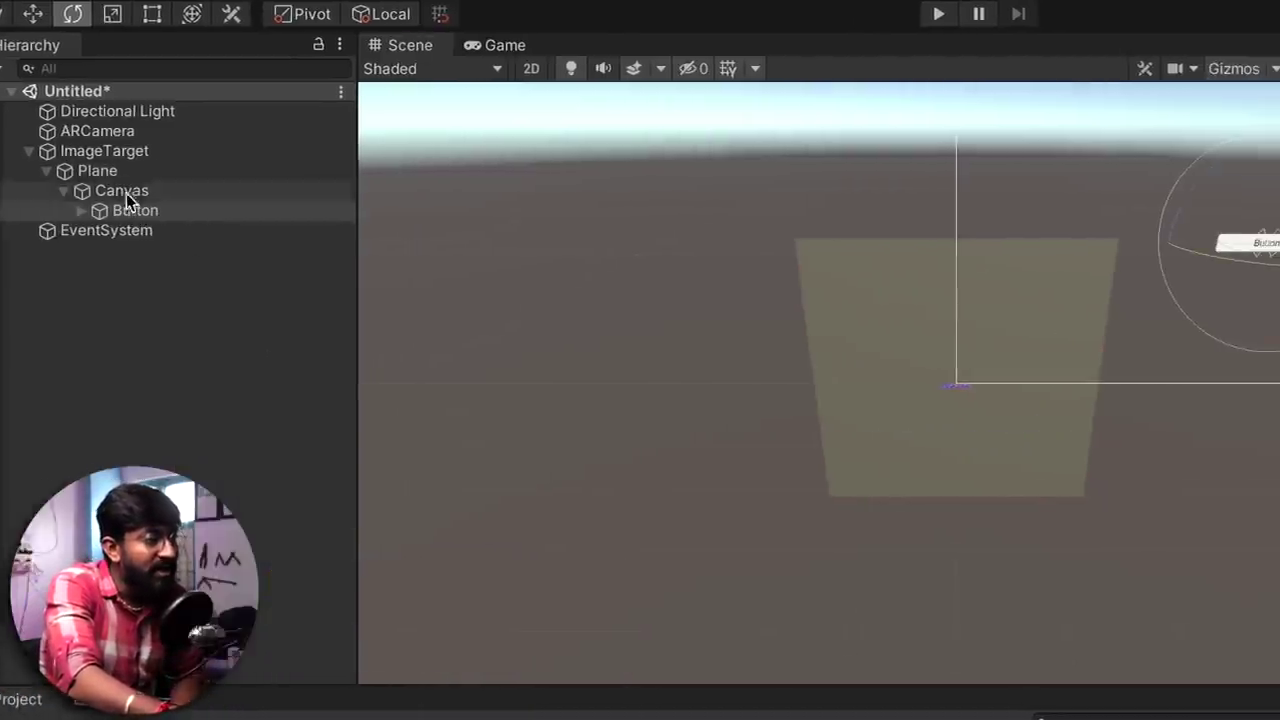
double_click(203, 188)
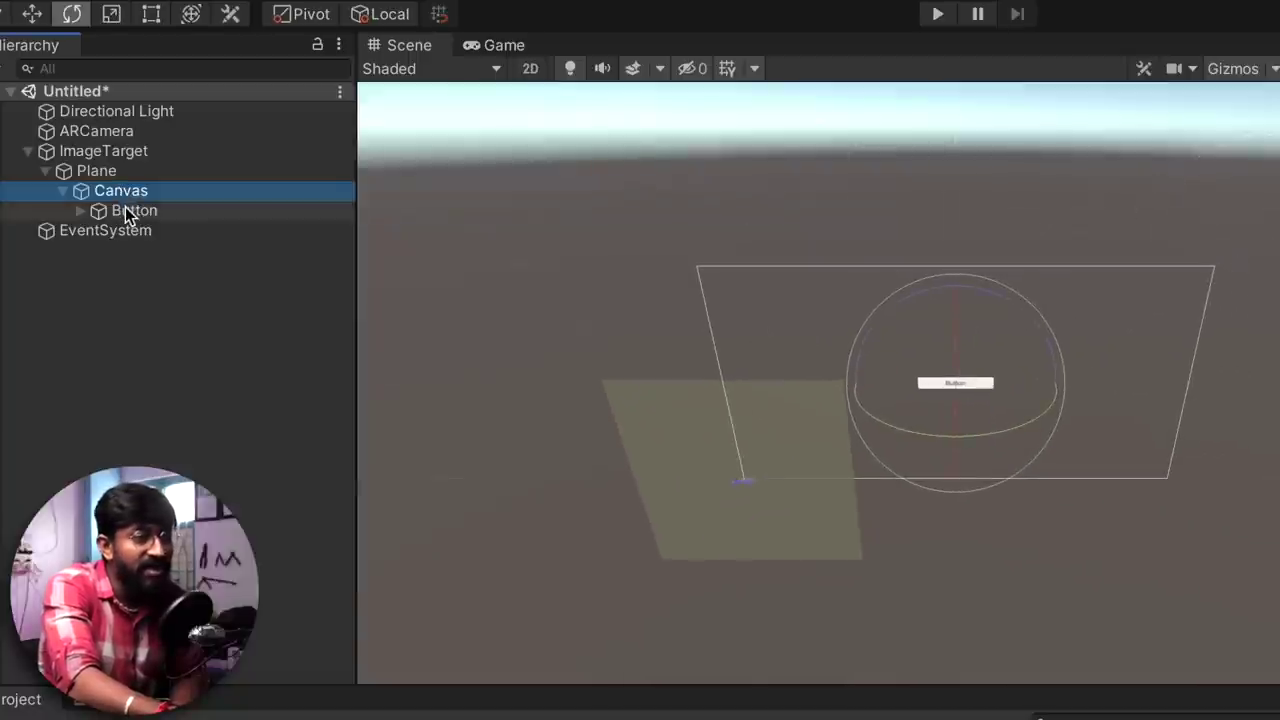
double_click(125, 208)
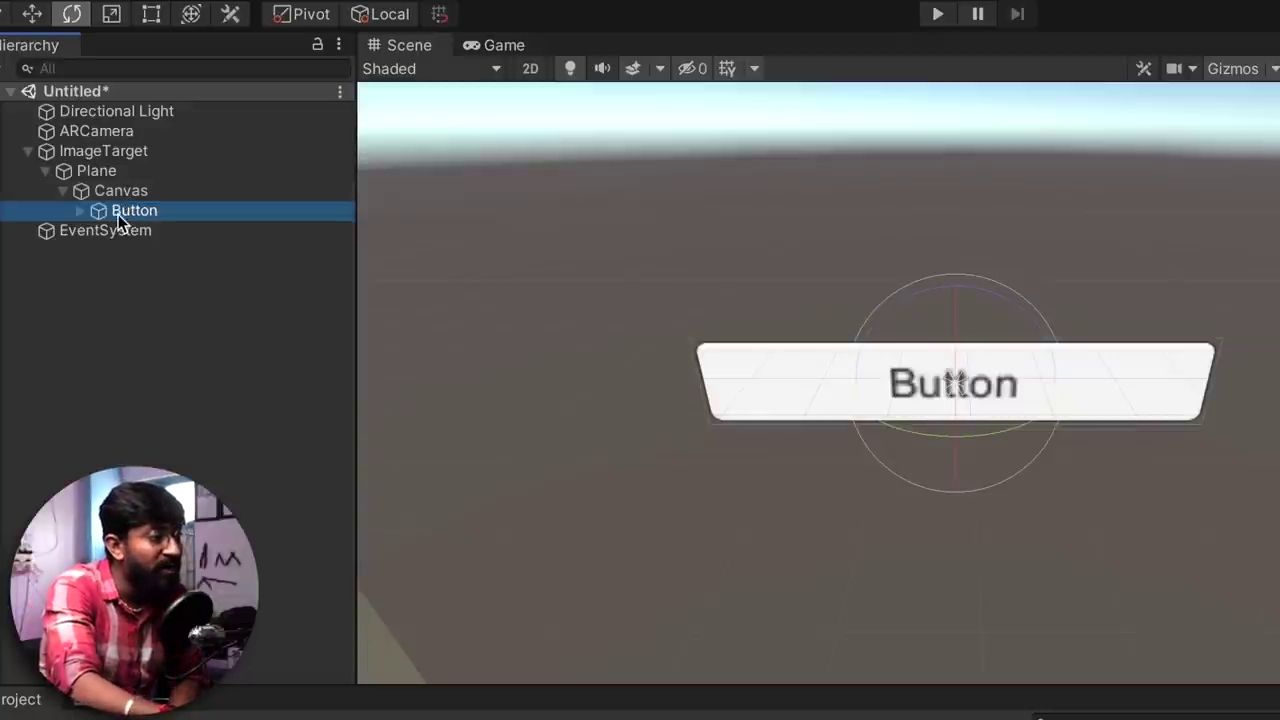
- Duplicate the Button and move the copy straight down below the original with the Move tool
right_click(122, 210)
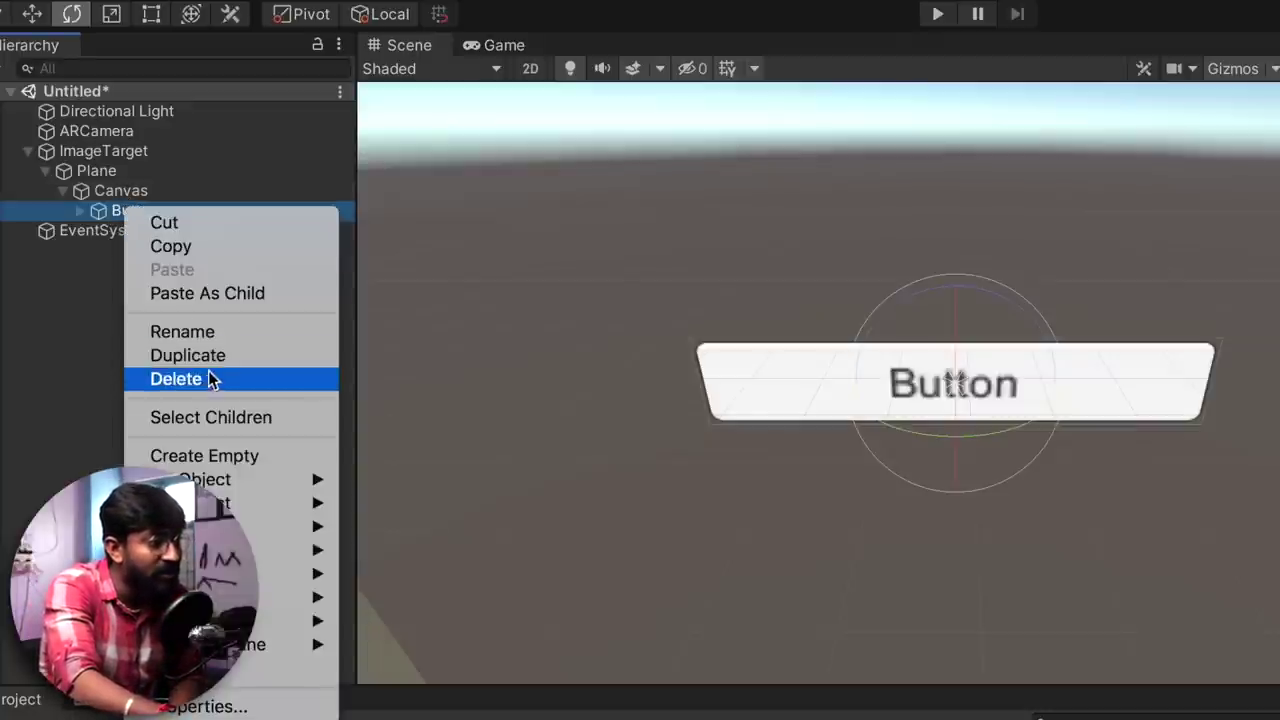
click(212, 357)
click(150, 232)
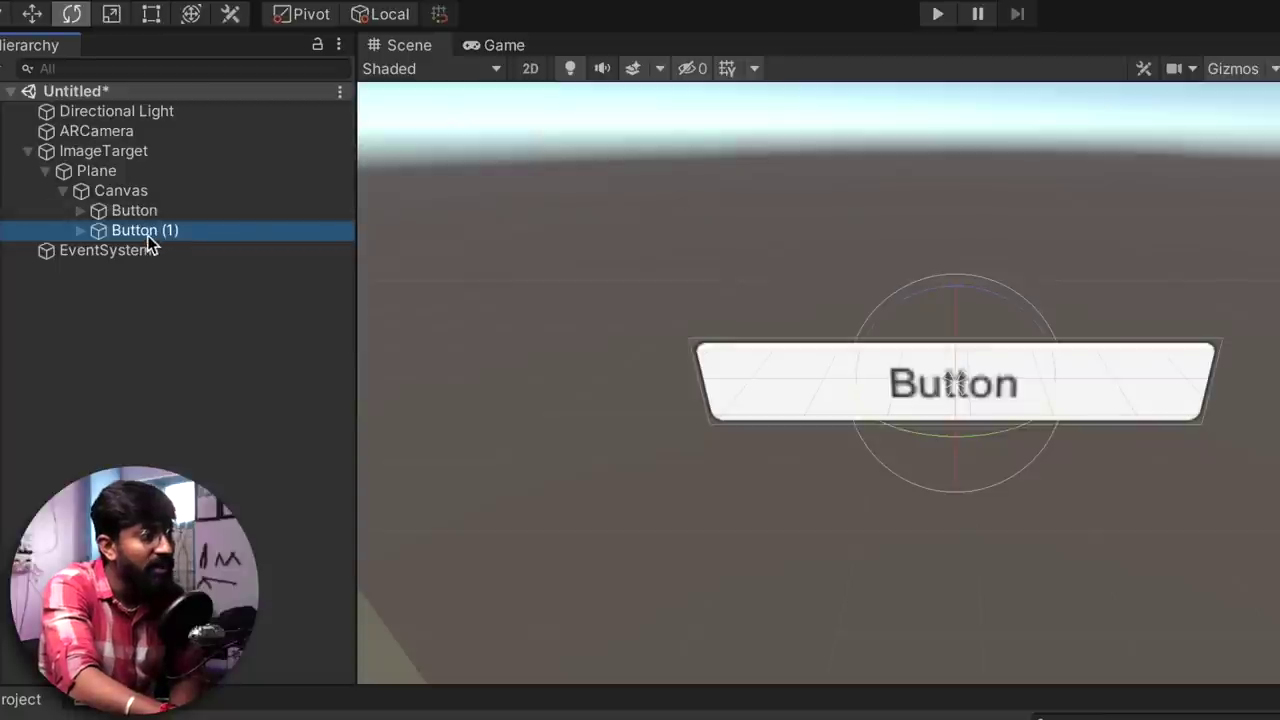
click(32, 14)
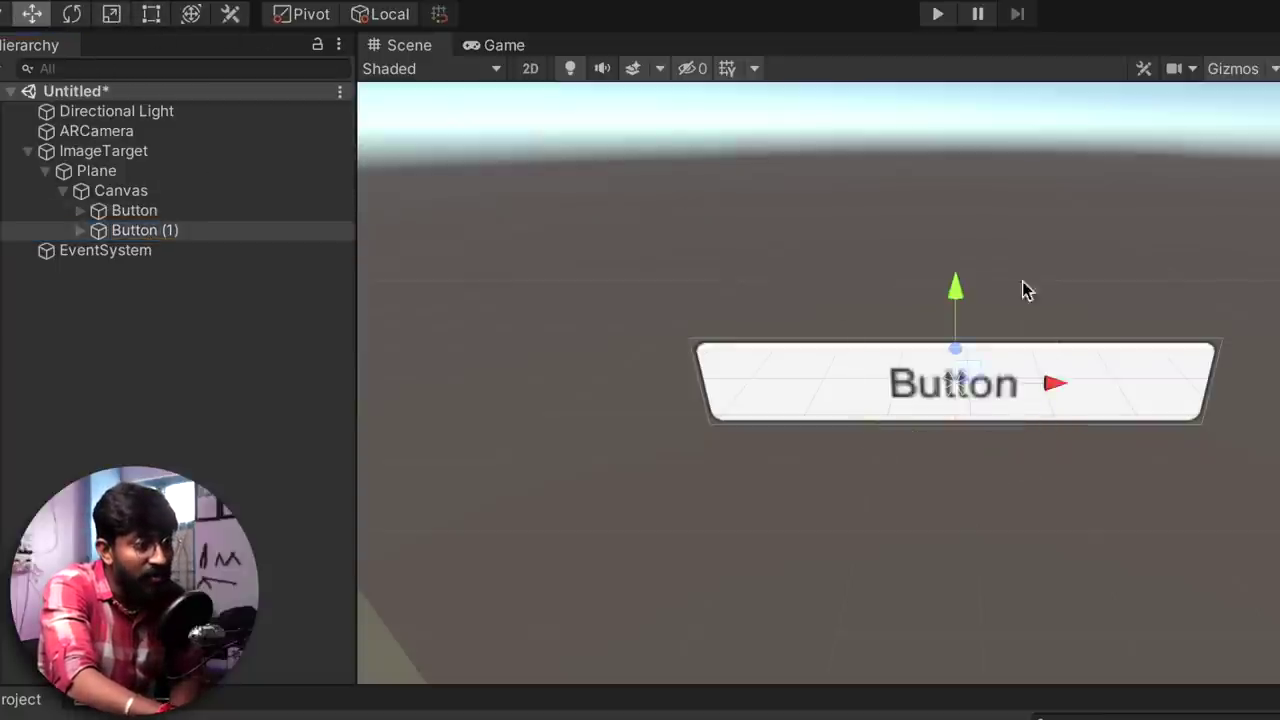
drag(955, 282, 960, 450)
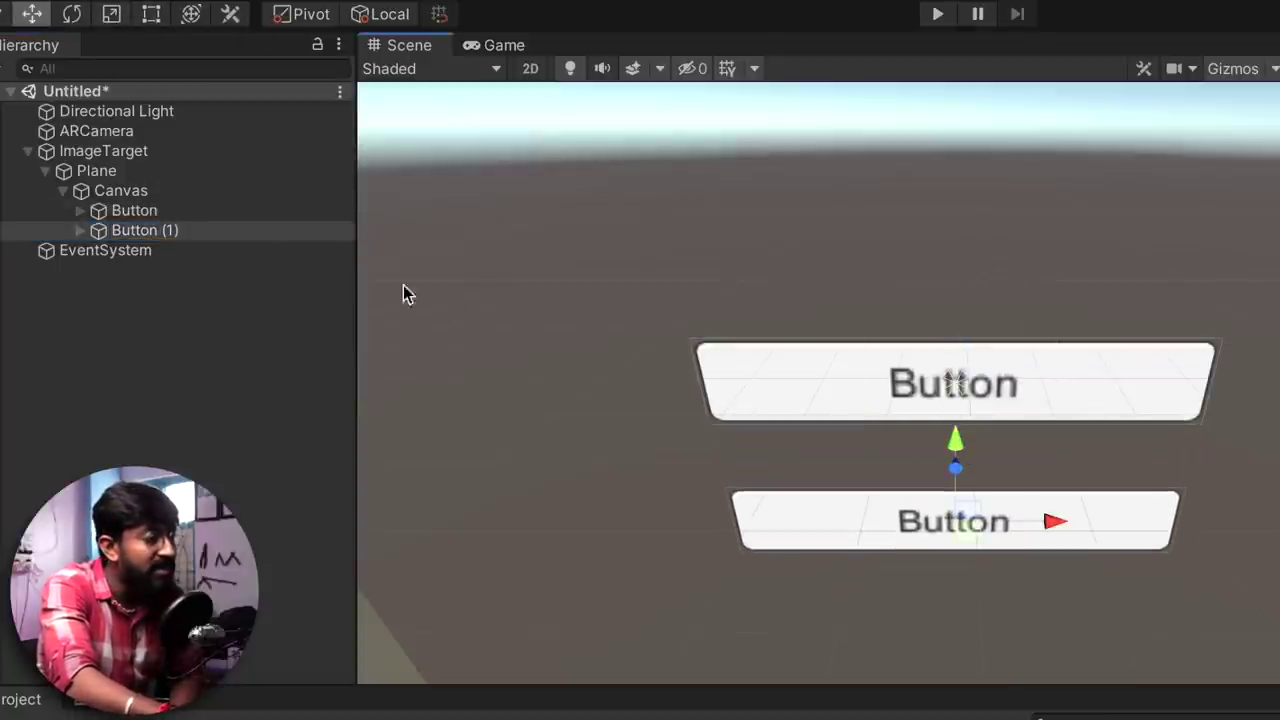
- Change the label text of the upper button to "on"
click(80, 210)
click(146, 231)
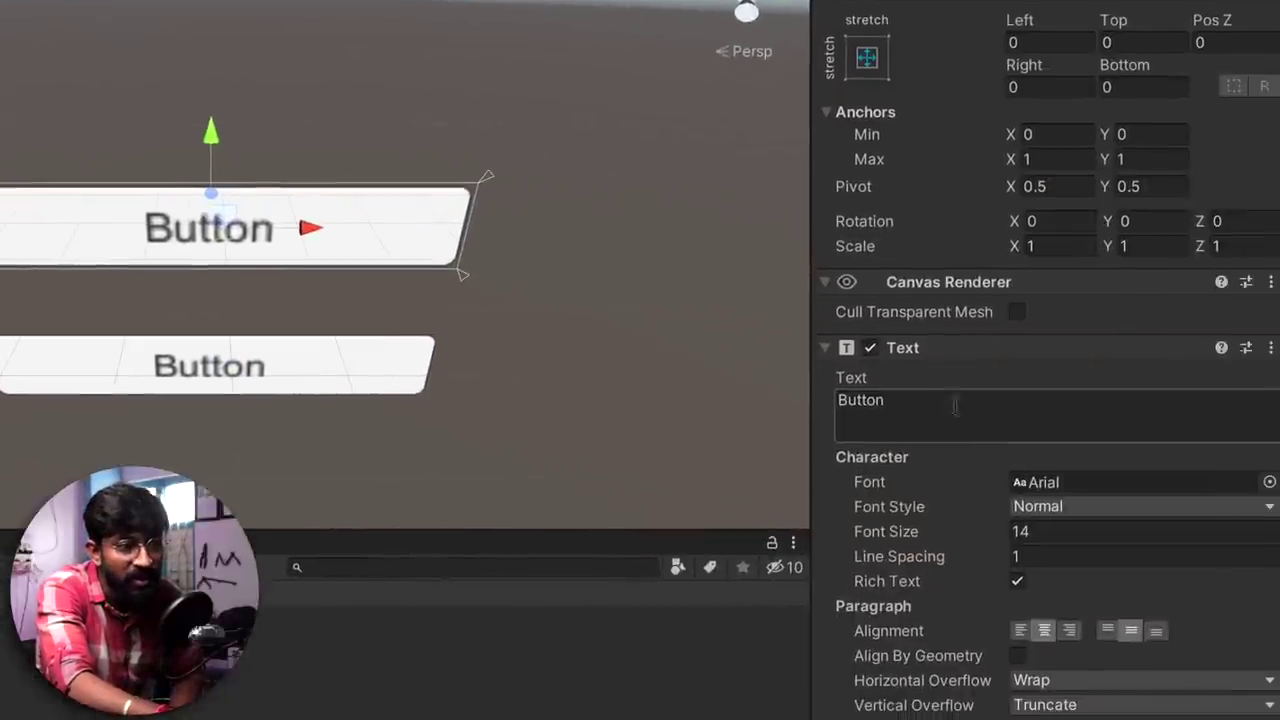
click(951, 396)
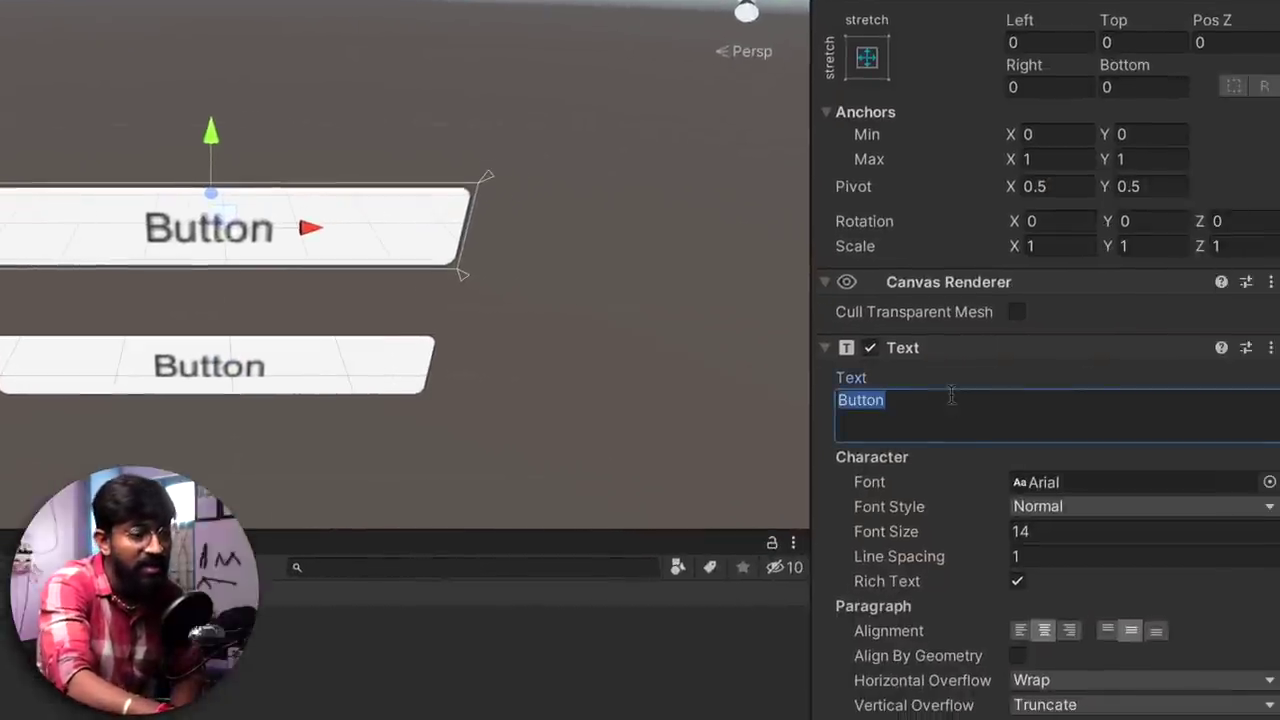
key(BackSpace)
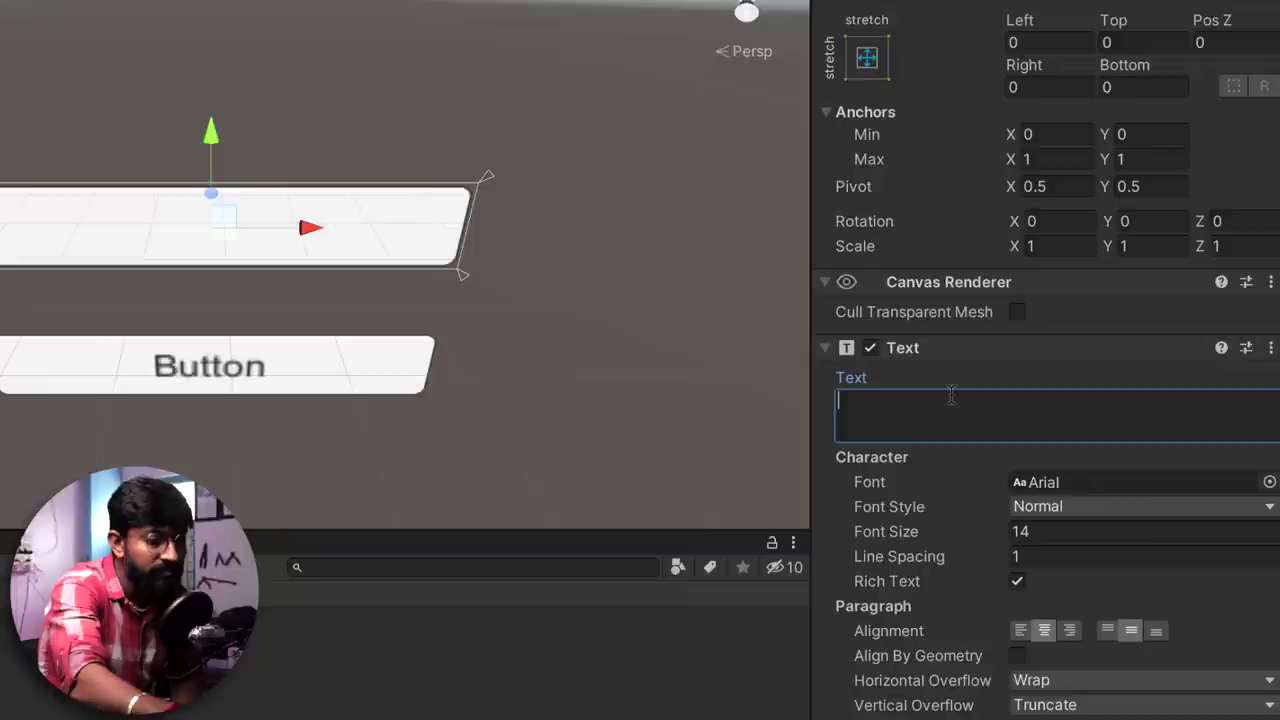
text(on)
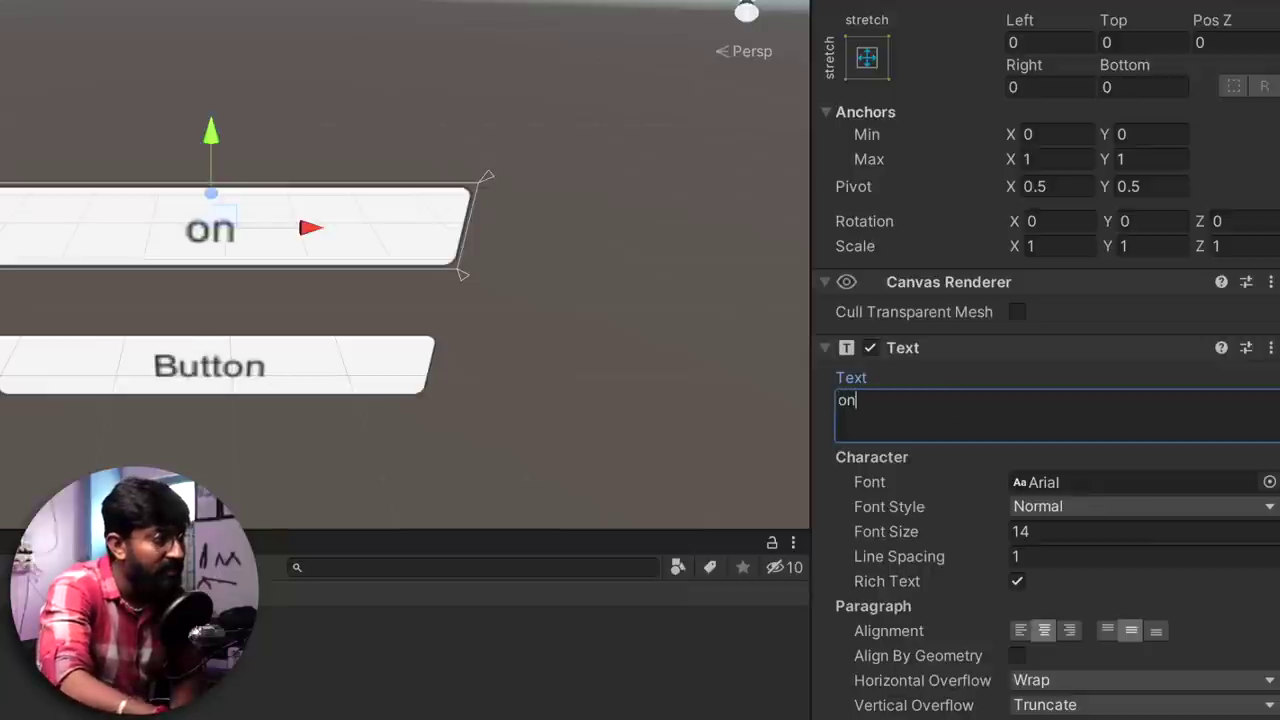
key(Escape)
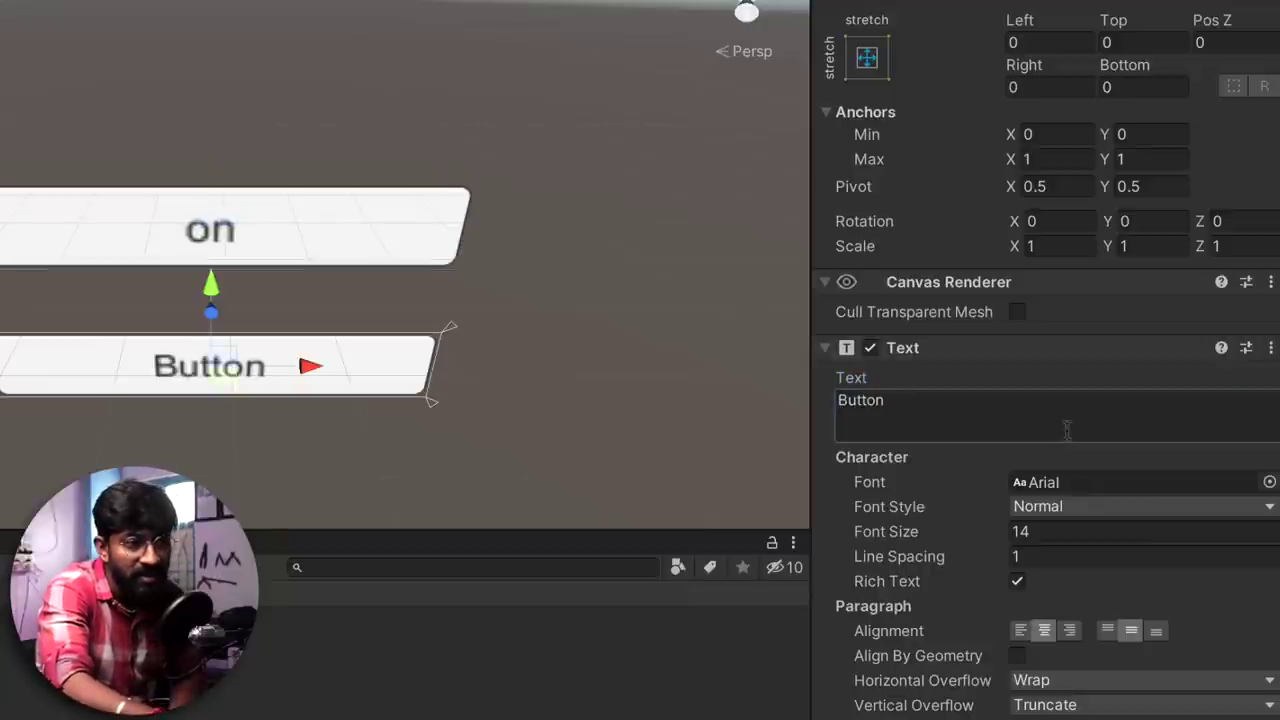
- Change the label text of the lower button to "off"
click(993, 411)
text(off)
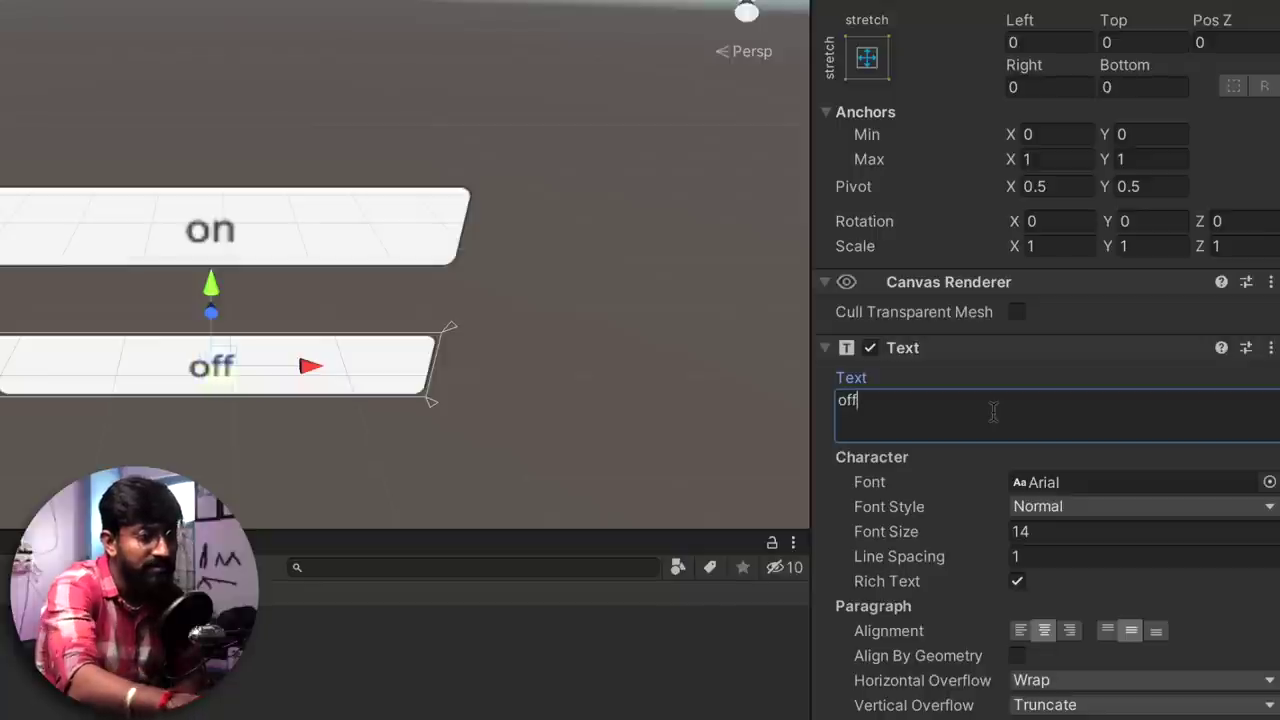
scroll(708, 300, down, 5)
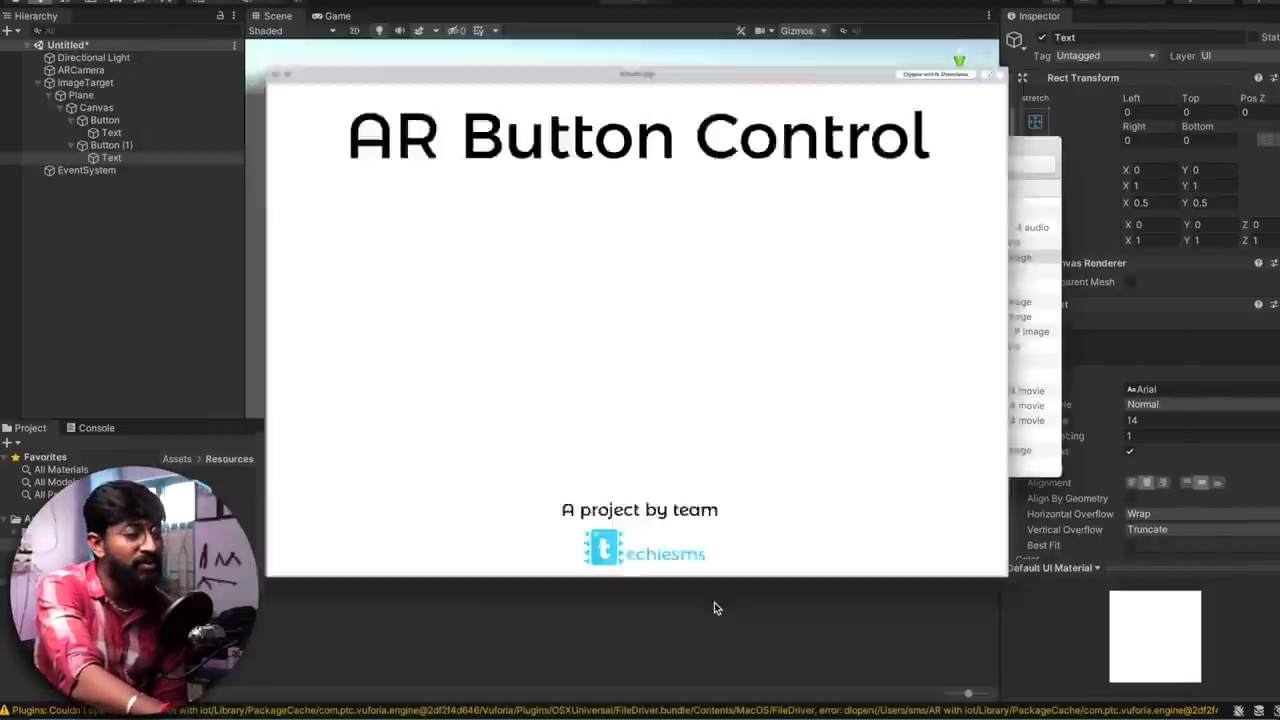
- Import frame.jpg from the Desktop into the Resources folder and create a new material there
key(super+w)
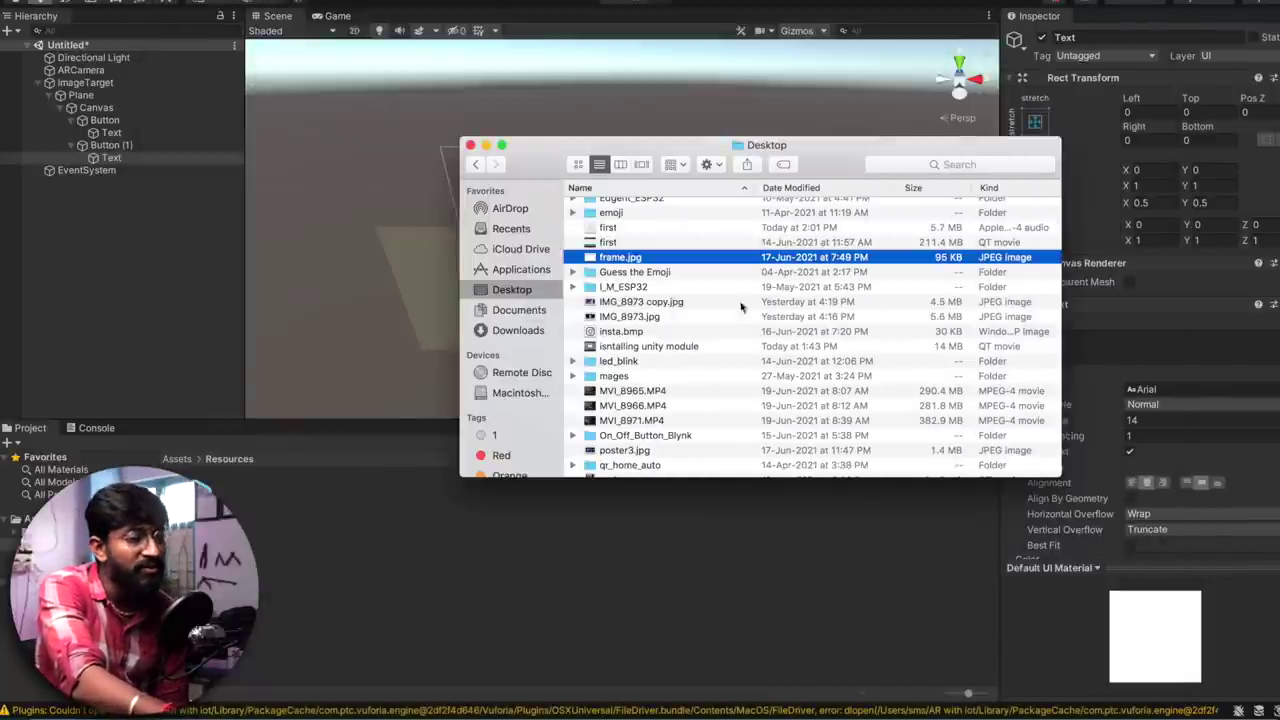
drag(328, 539, 338, 537)
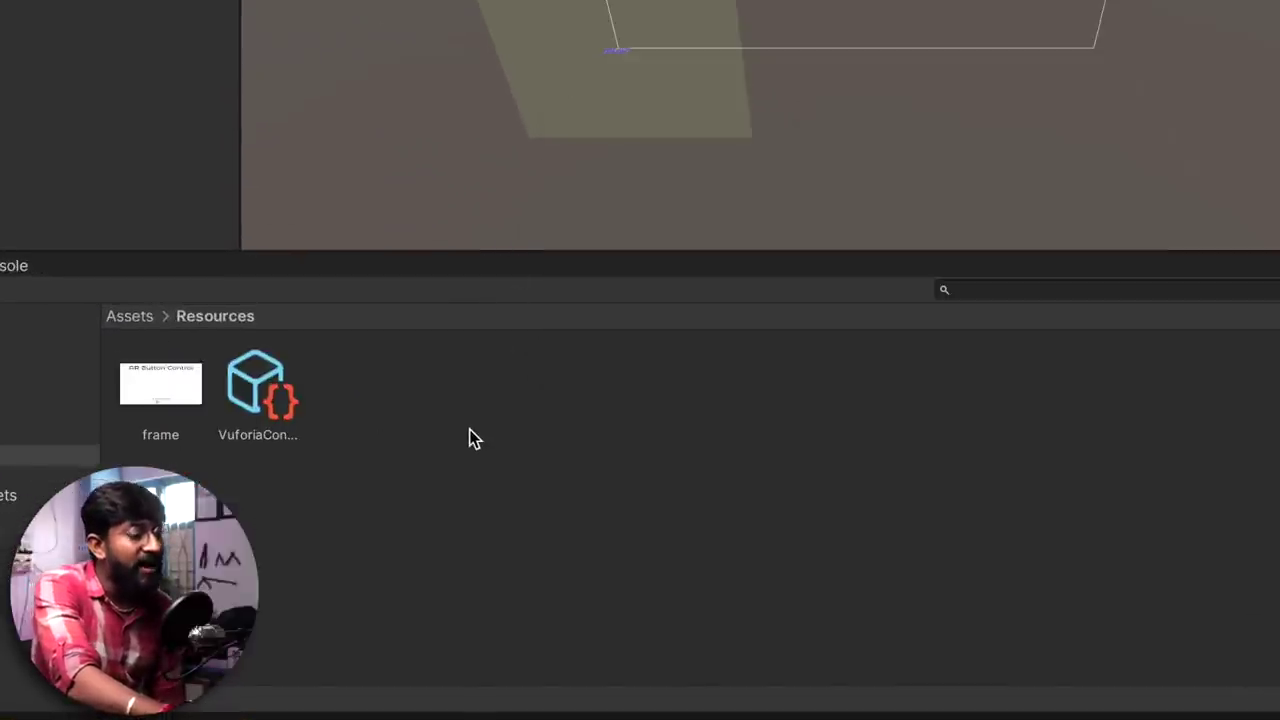
right_click(470, 435)
mouse_move(603, 85)
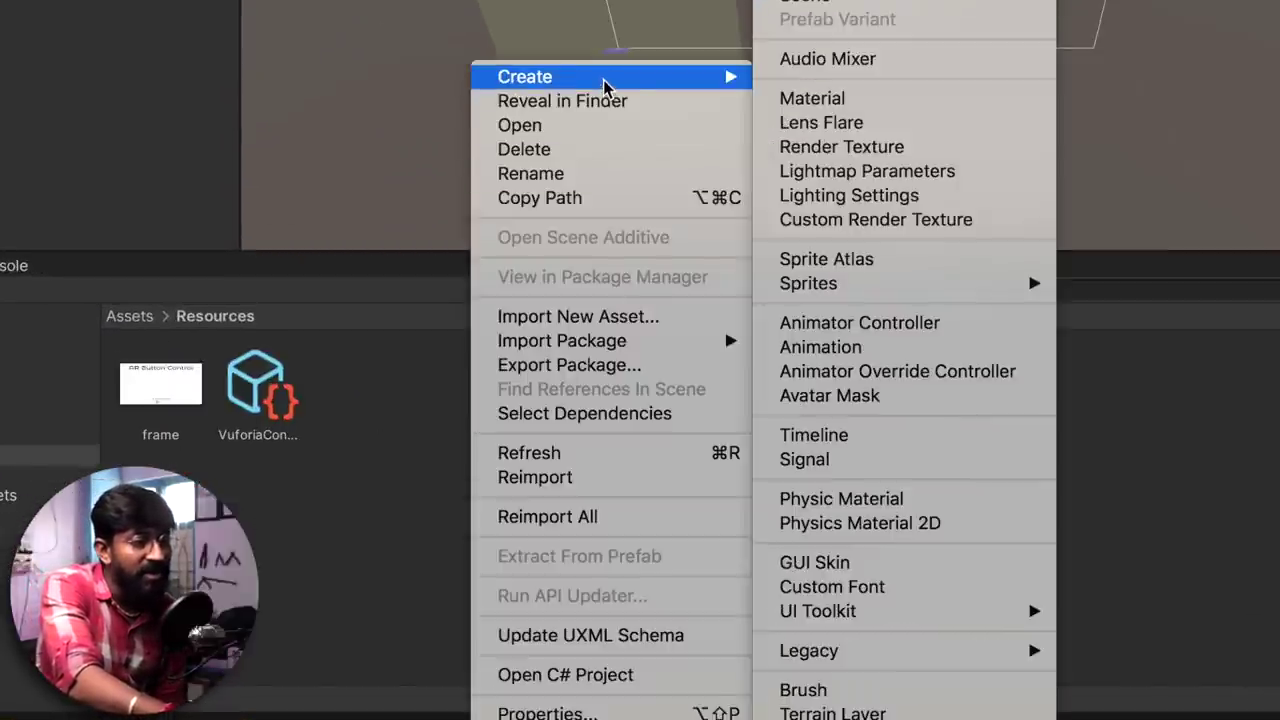
click(812, 98)
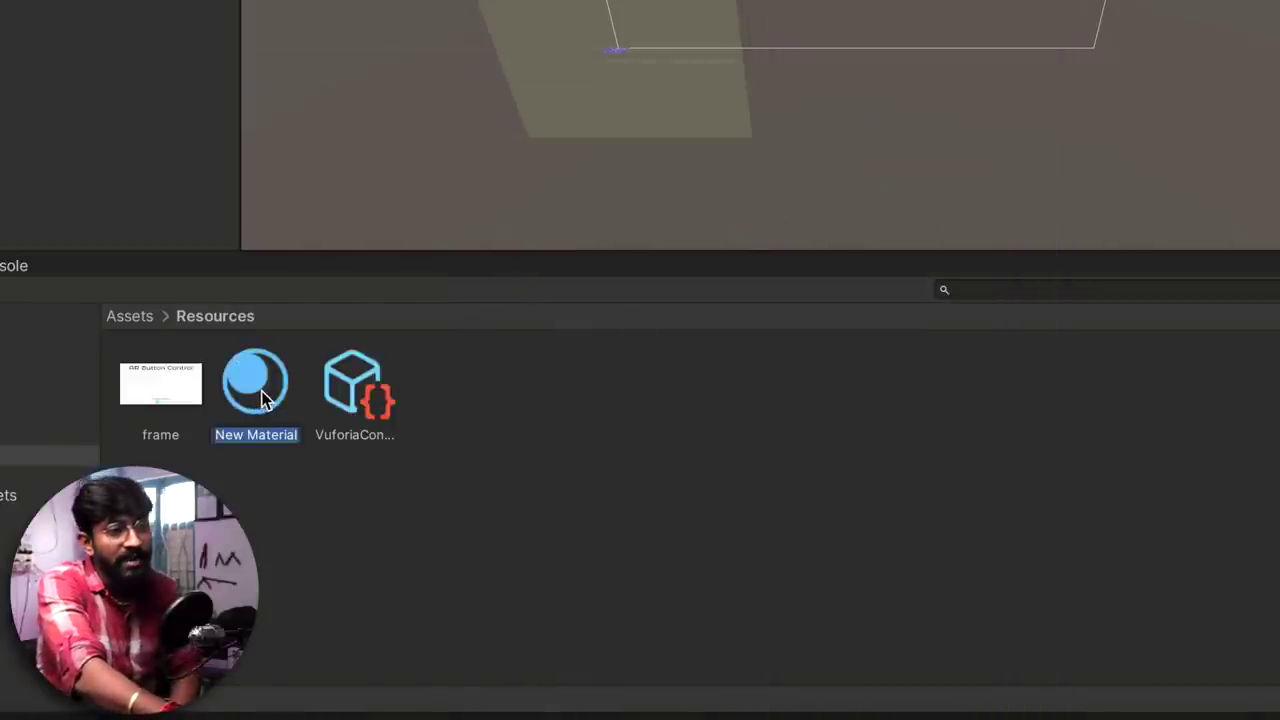
key(Return)
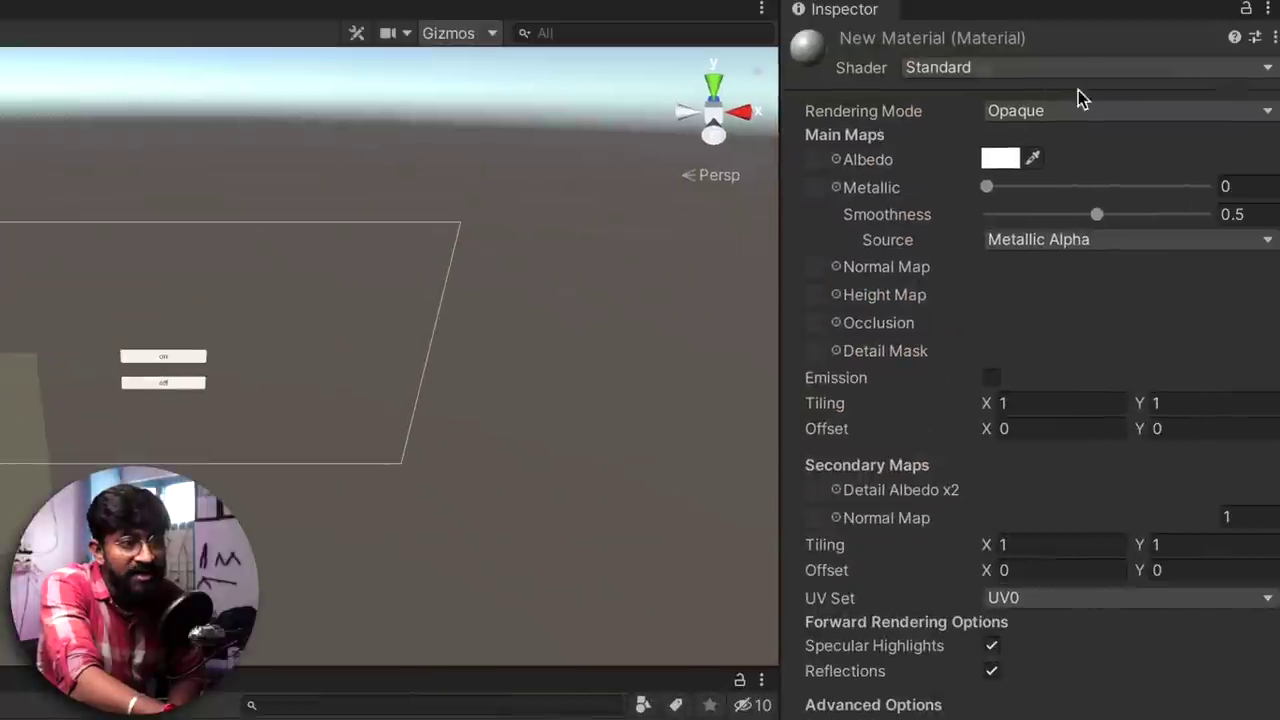
- Set the new material's rendering mode to Cutout and its Albedo texture to frame
click(1070, 104)
click(1062, 133)
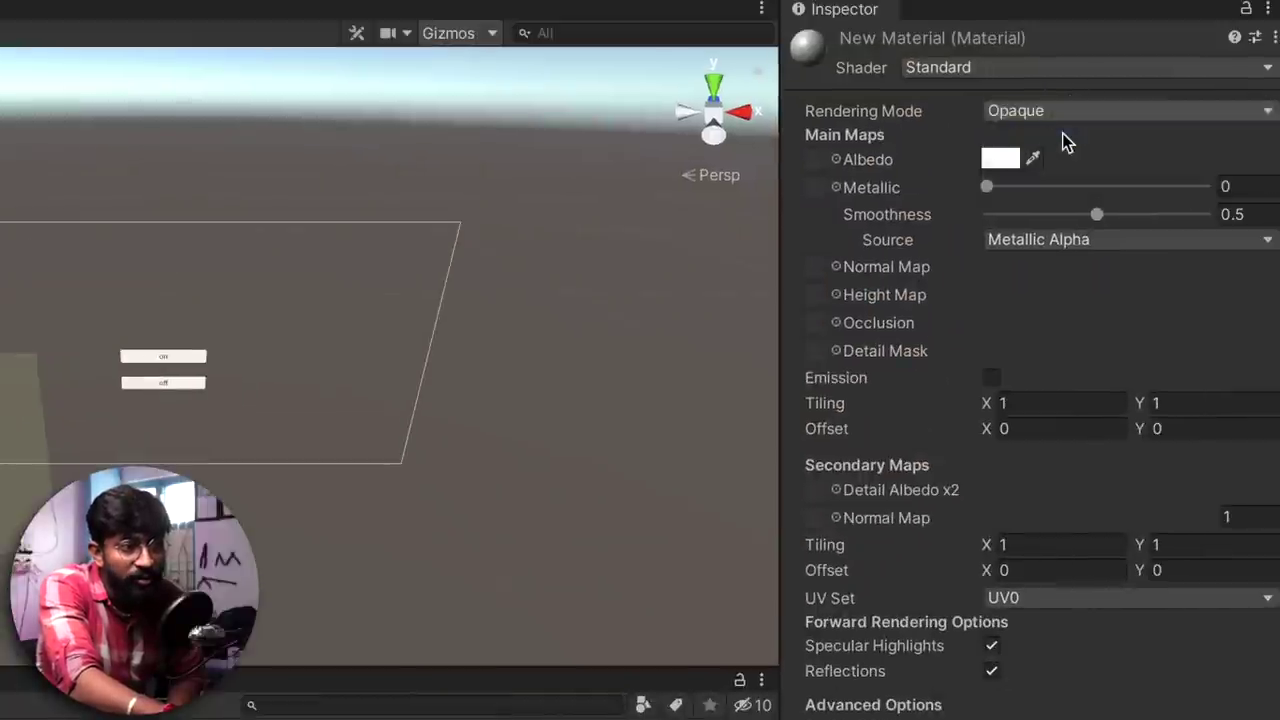
click(837, 160)
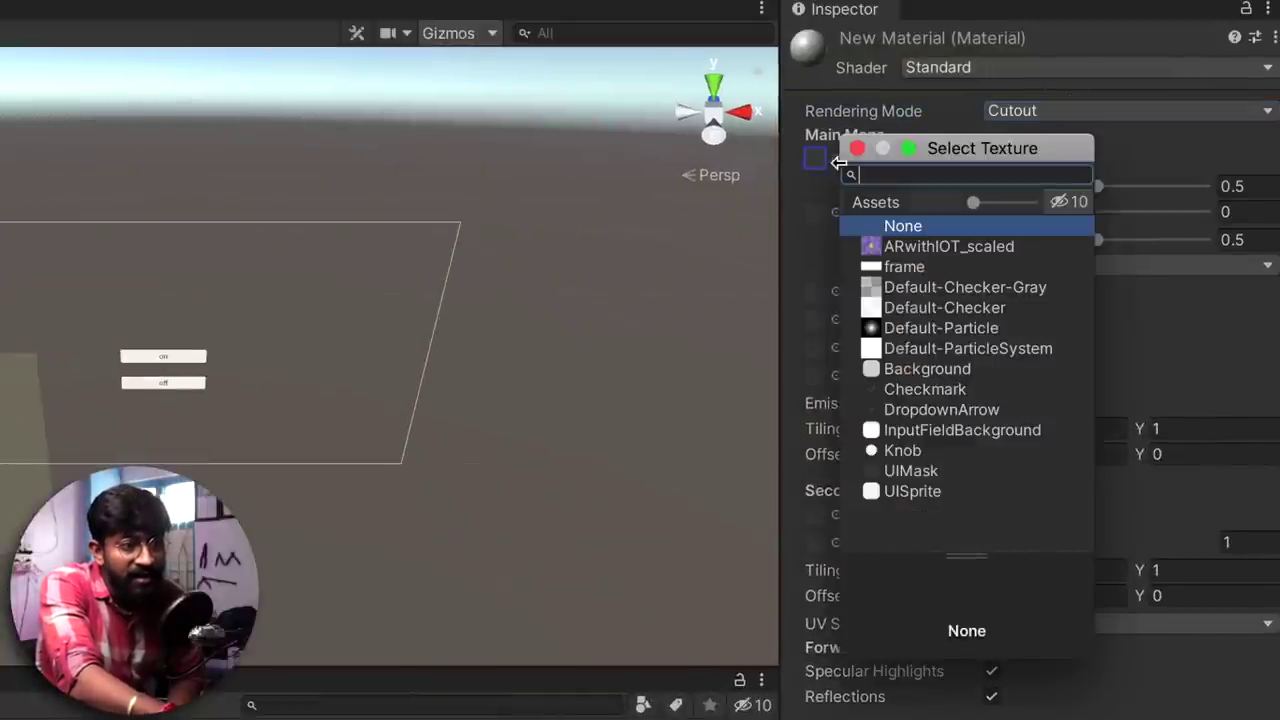
click(905, 267)
click(857, 148)
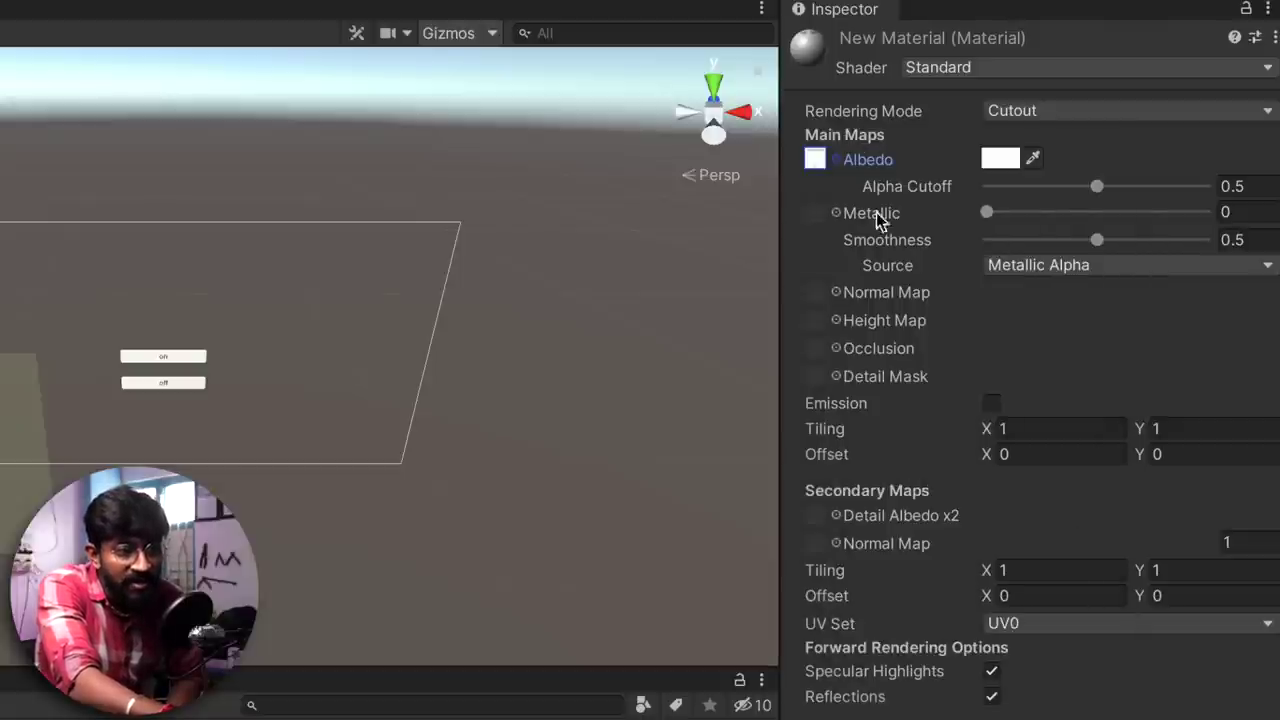
- Enable emission on the new material and set its emission texture to frame
click(991, 403)
click(836, 430)
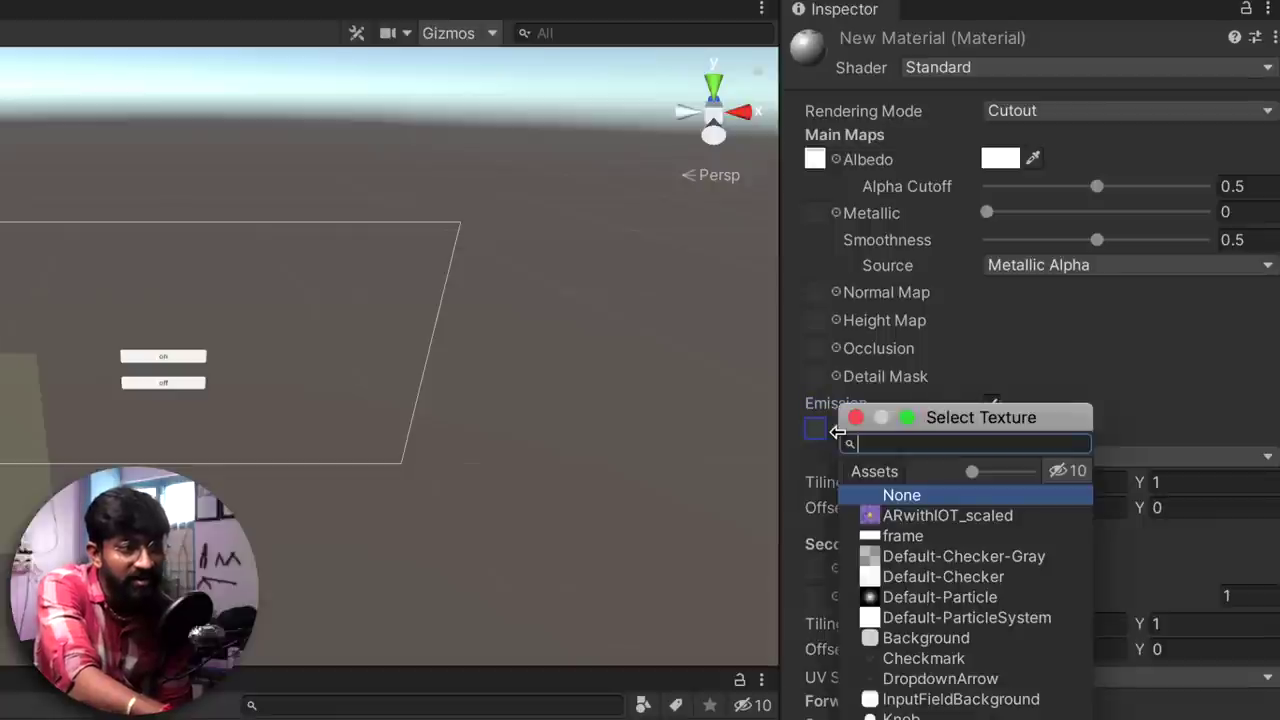
click(903, 537)
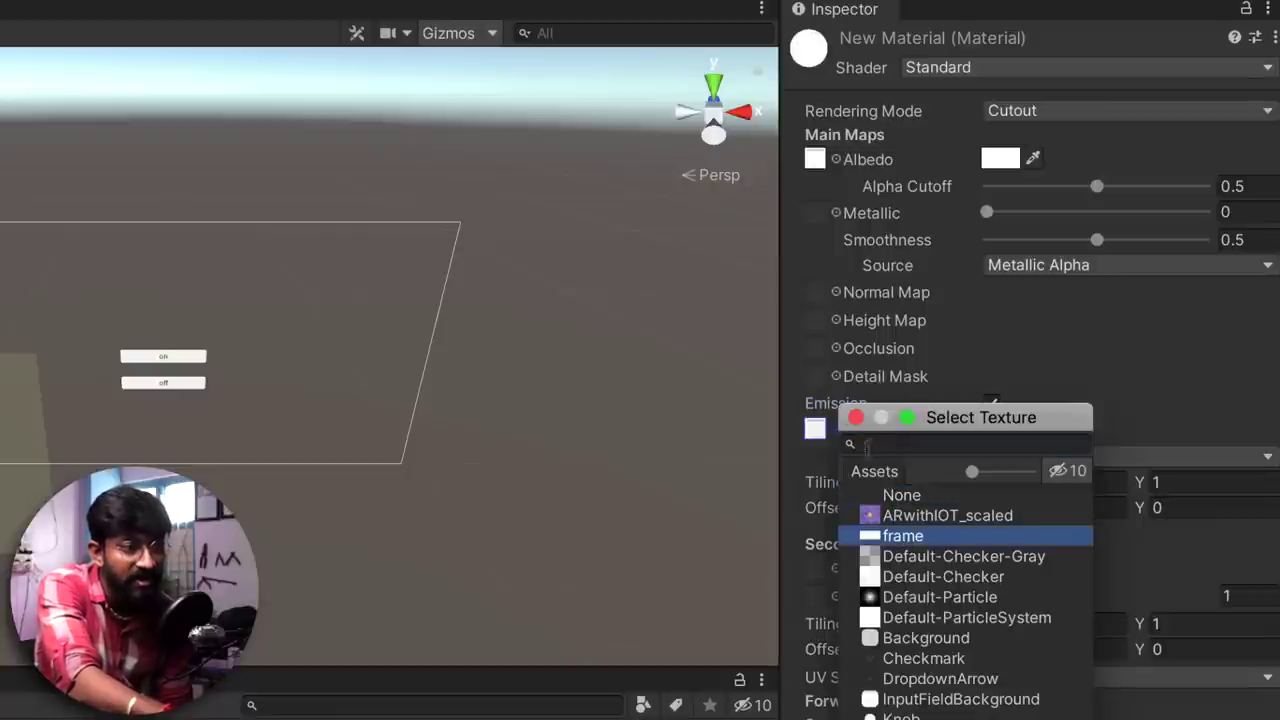
click(856, 418)
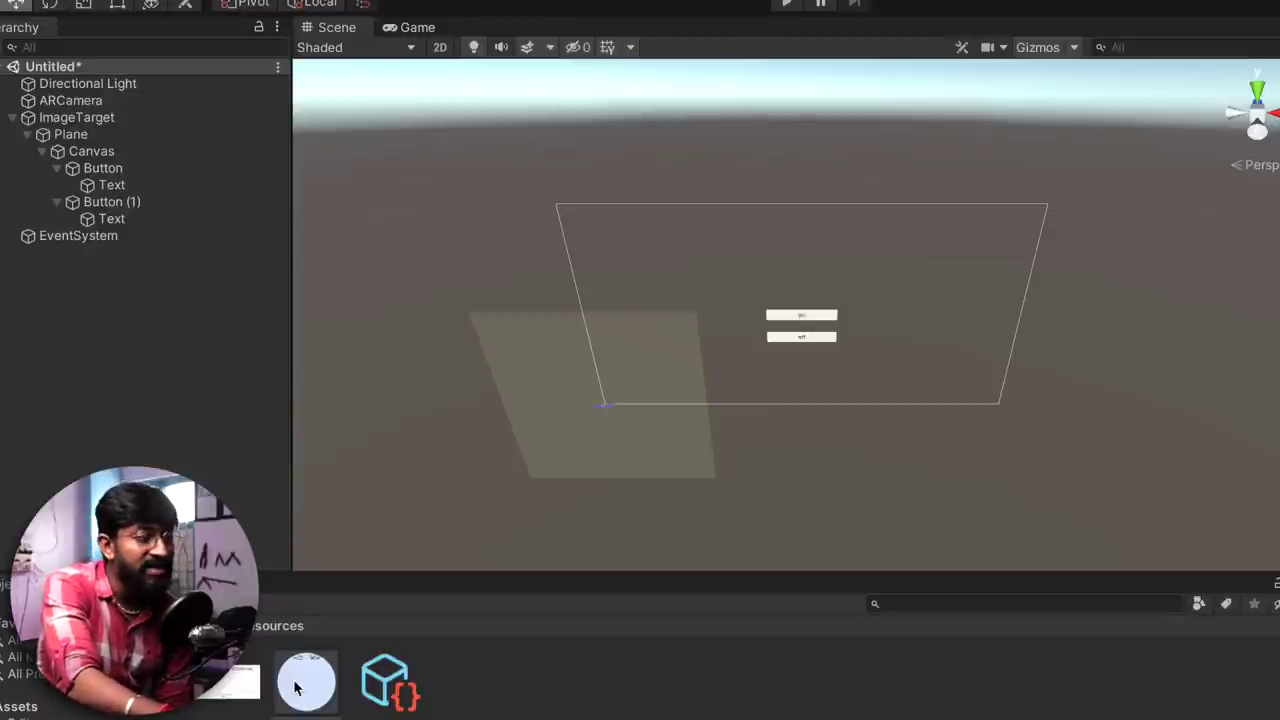
- Add a UI Image component to the Canvas
click(91, 151)
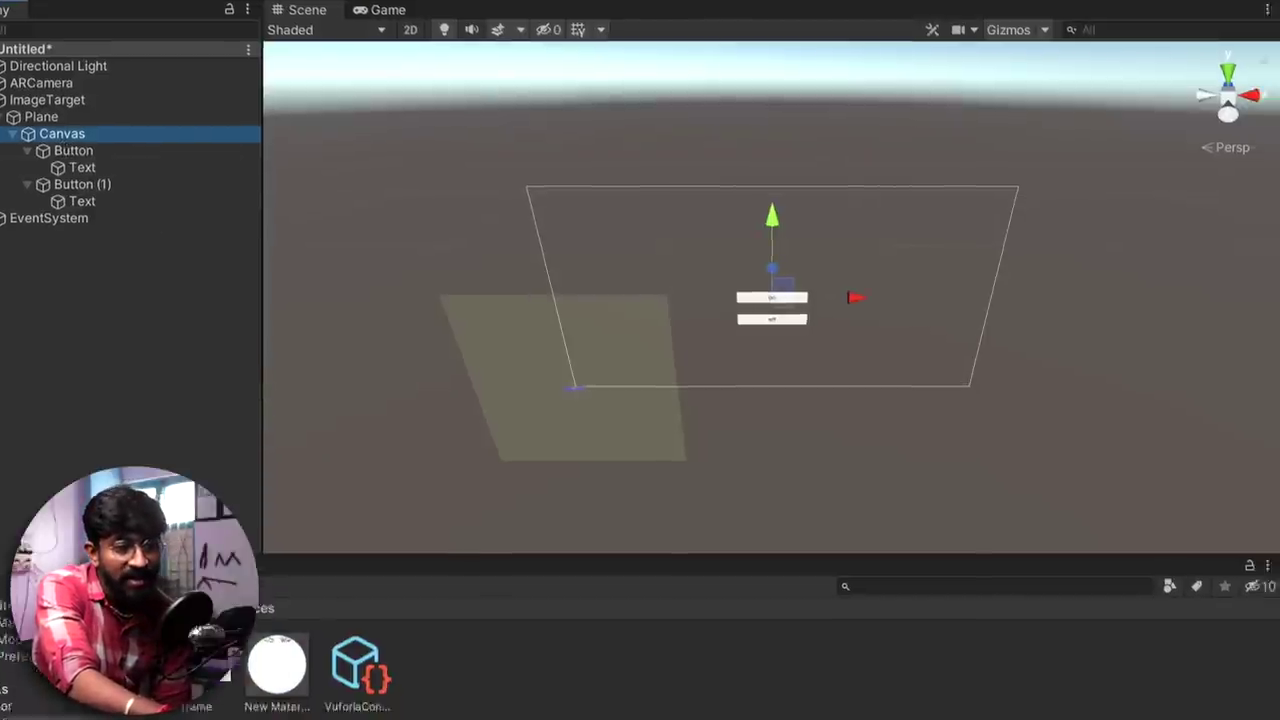
click(1279, 719)
scroll(1100, 636, down, 5)
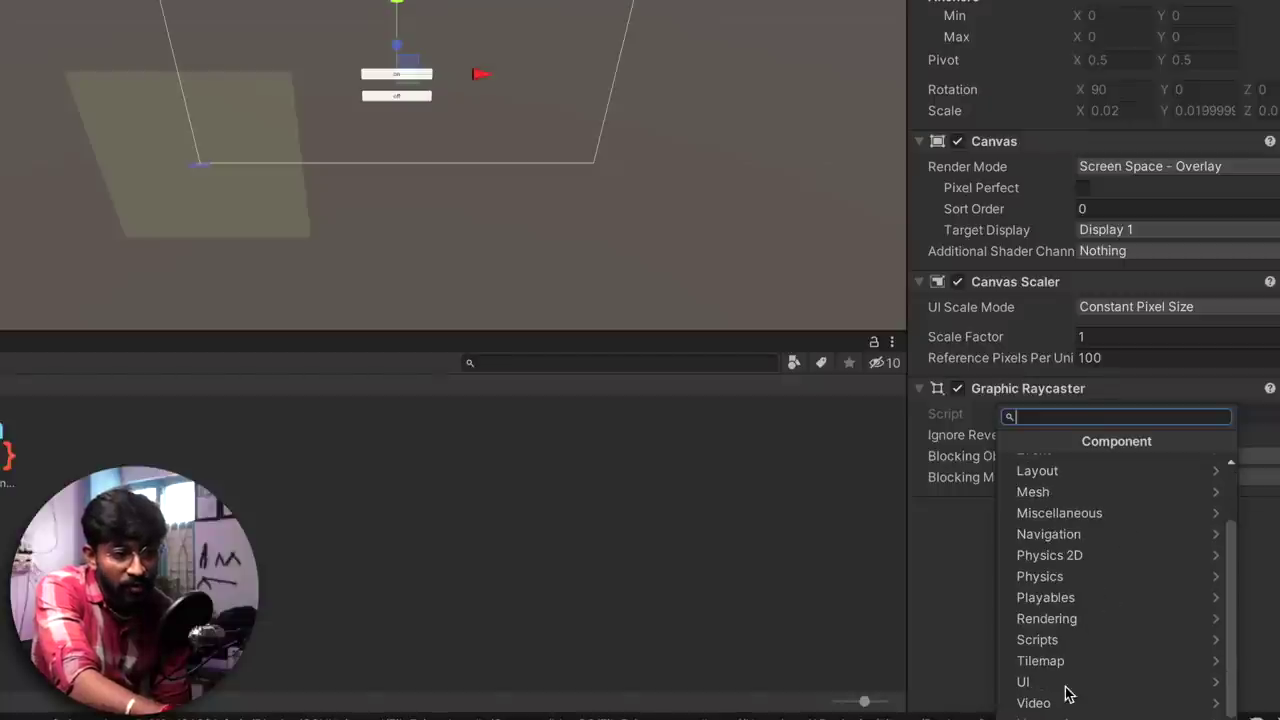
click(1052, 684)
click(1064, 549)
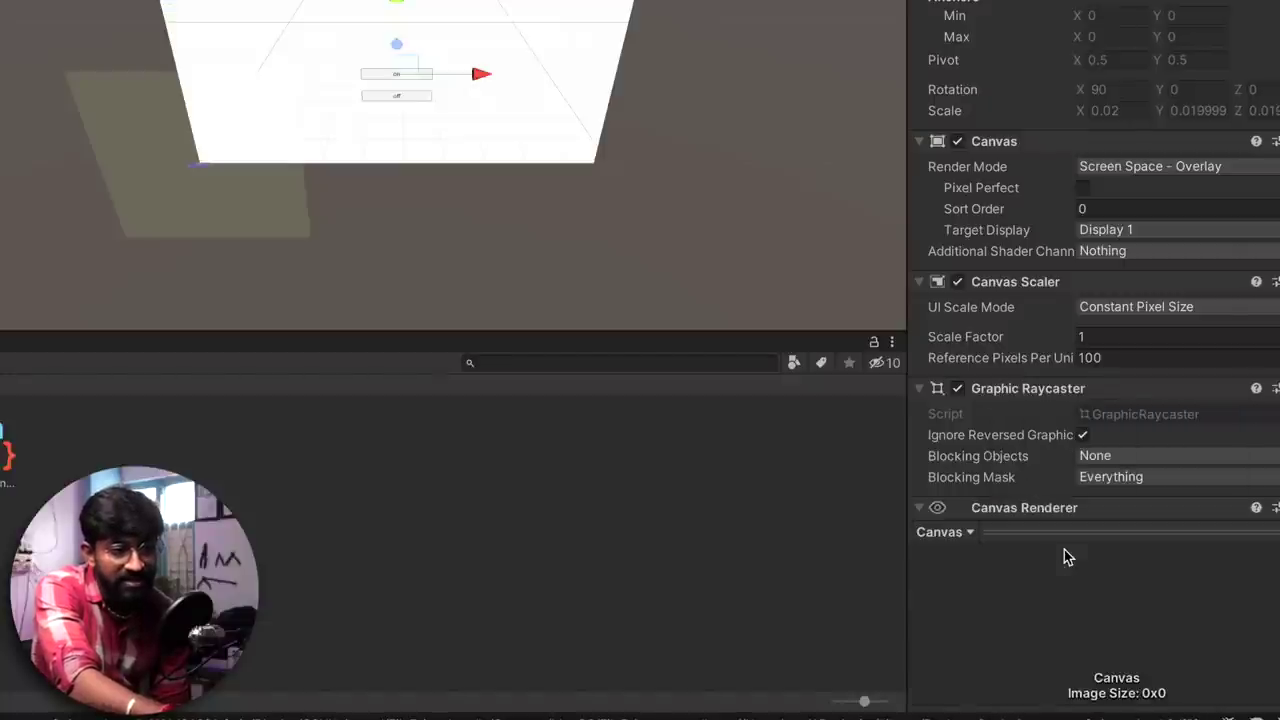
- Assign New Material as the material of the Canvas's Image component
scroll(1151, 430, down, 5)
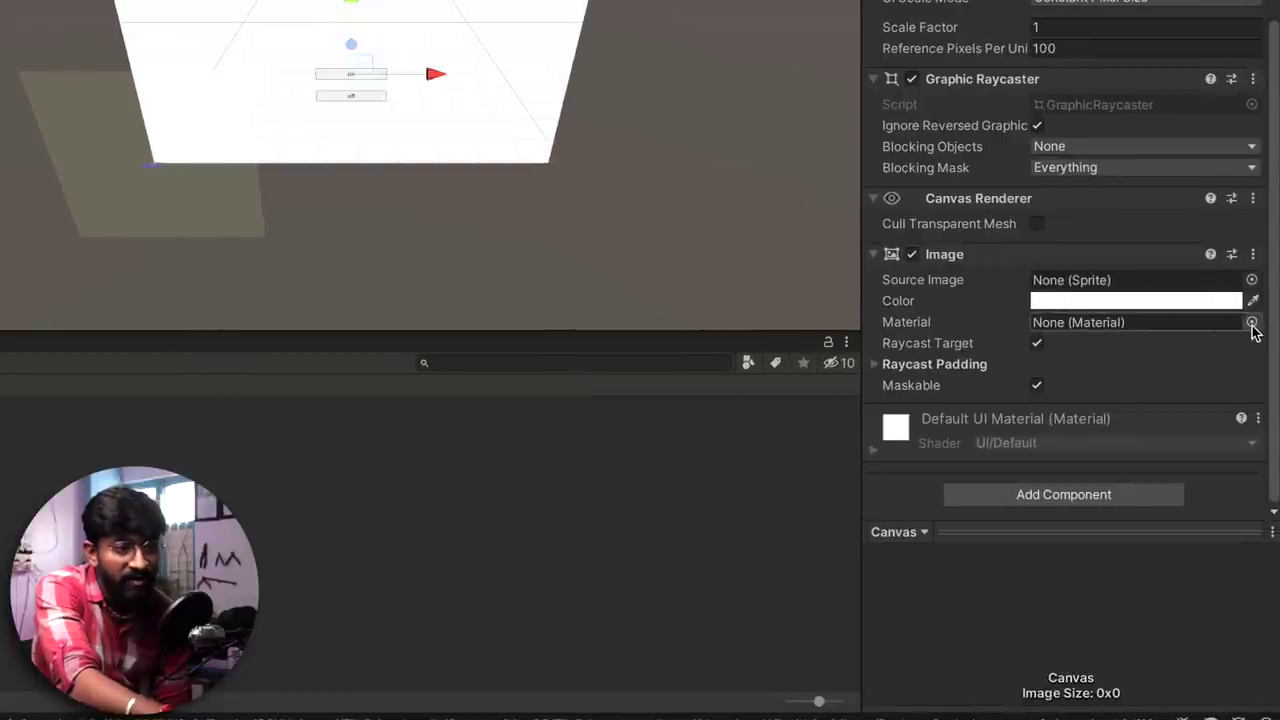
click(1251, 322)
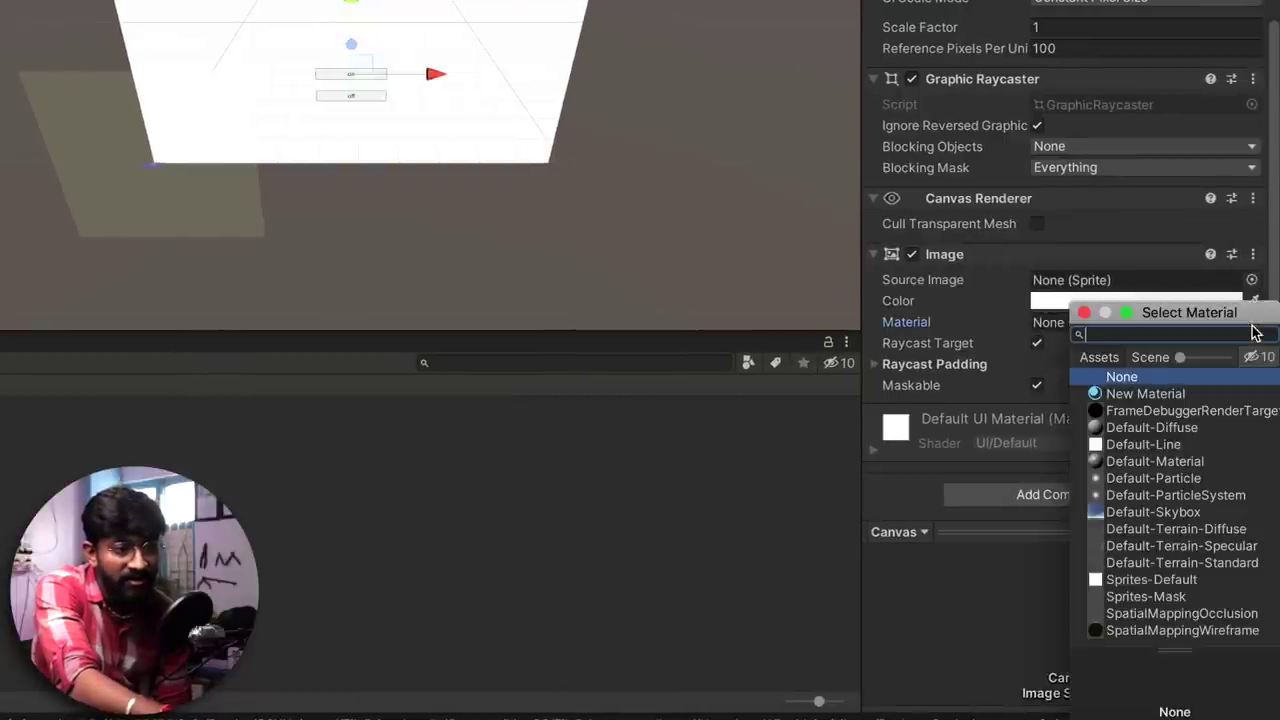
click(1148, 394)
click(1084, 312)
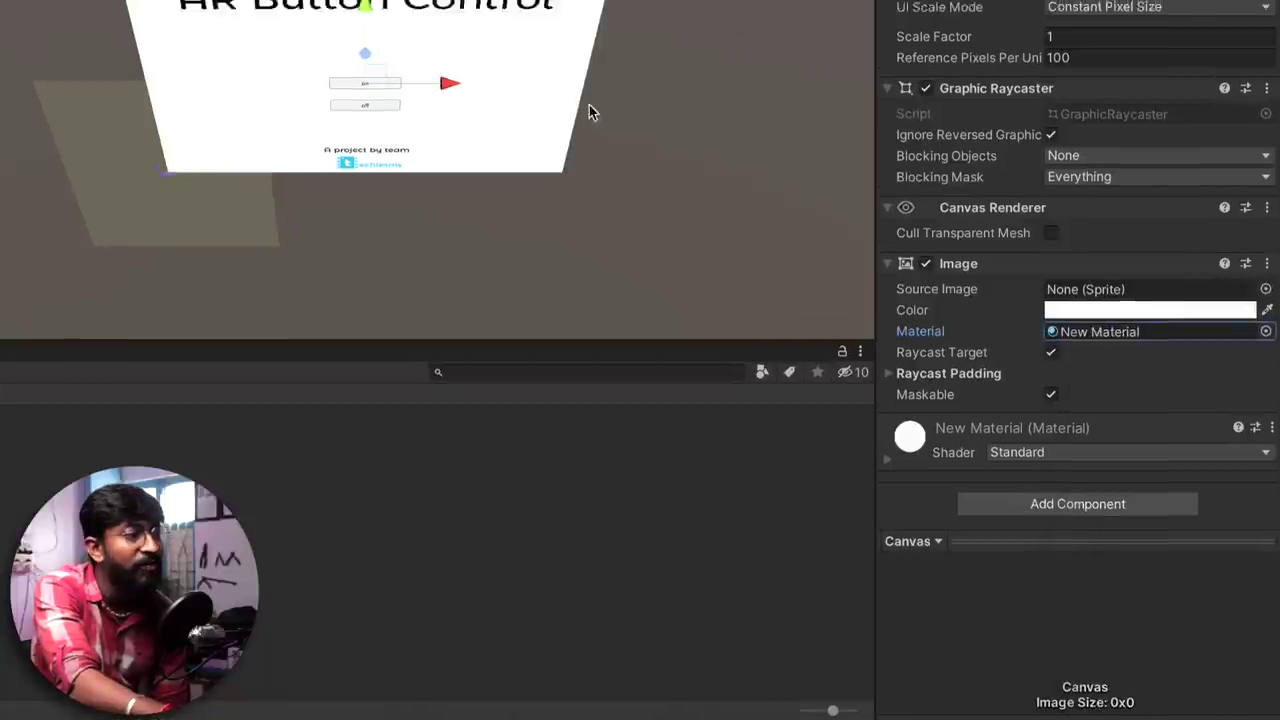
scroll(874, 312, up, 3)
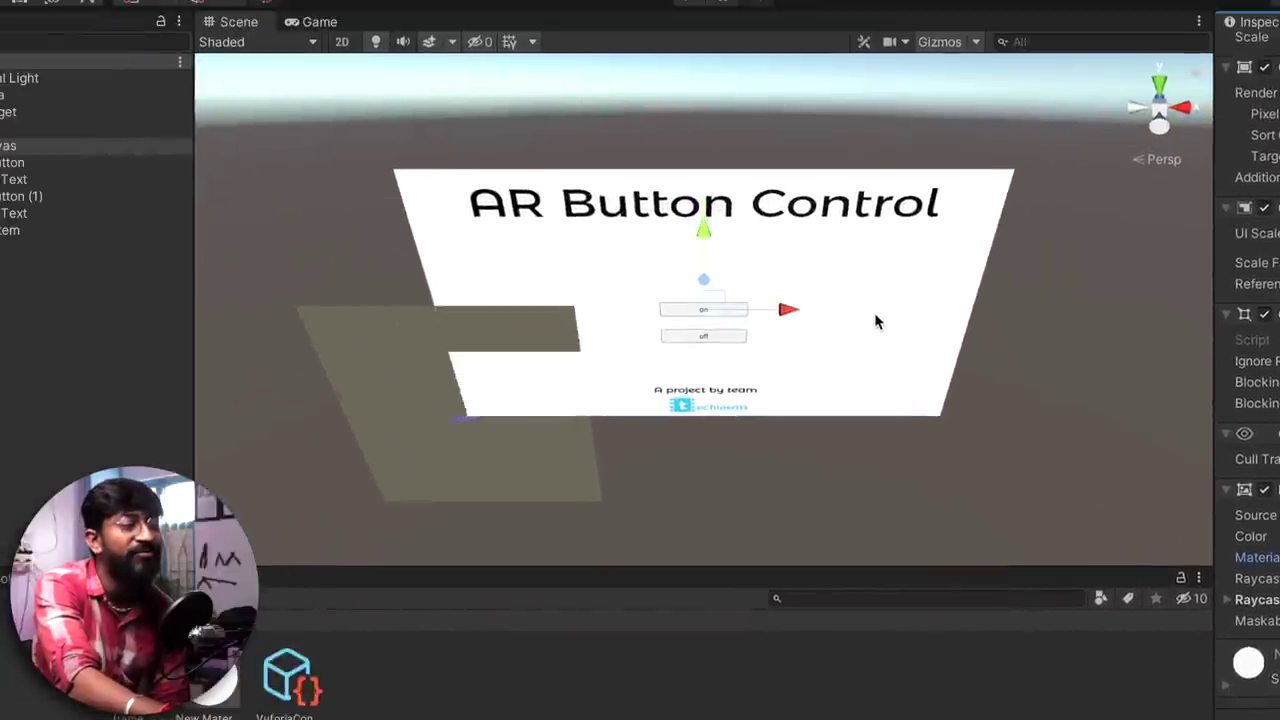
scroll(874, 312, up, 2)
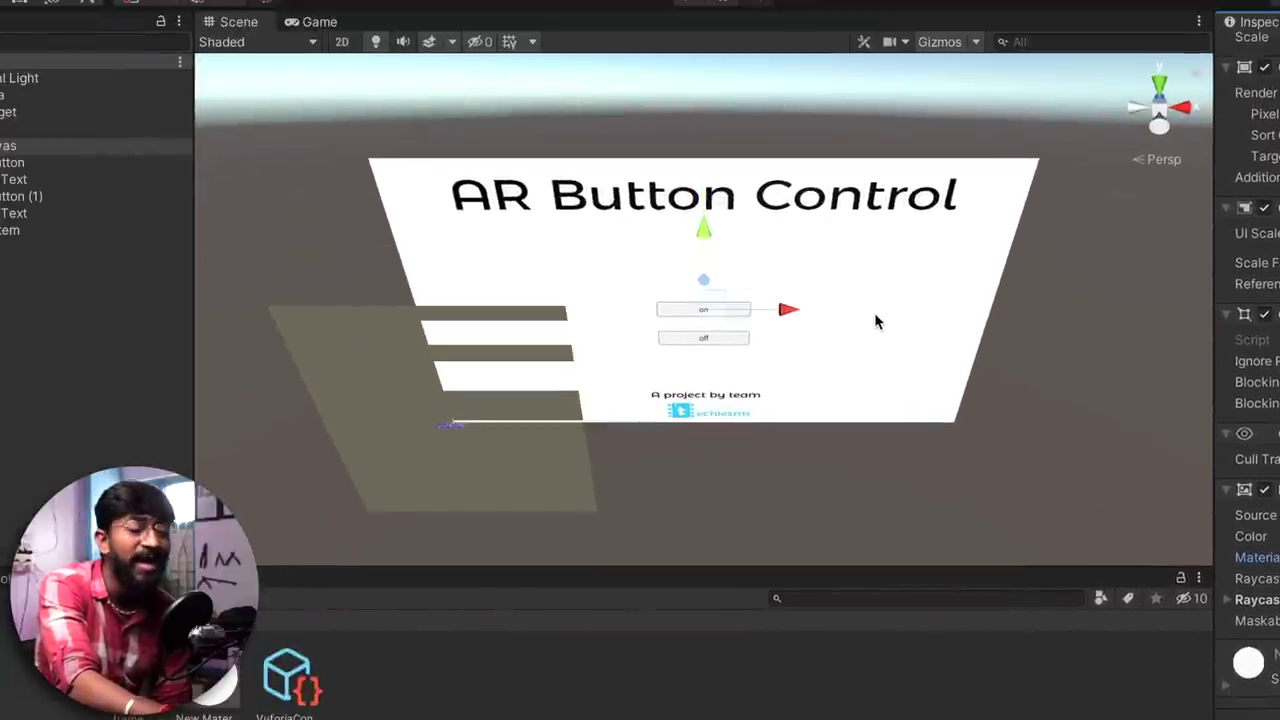
- Move the "on" button up below the AR Button Control title and enlarge it to a wide, tall rectangle
click(12, 163)
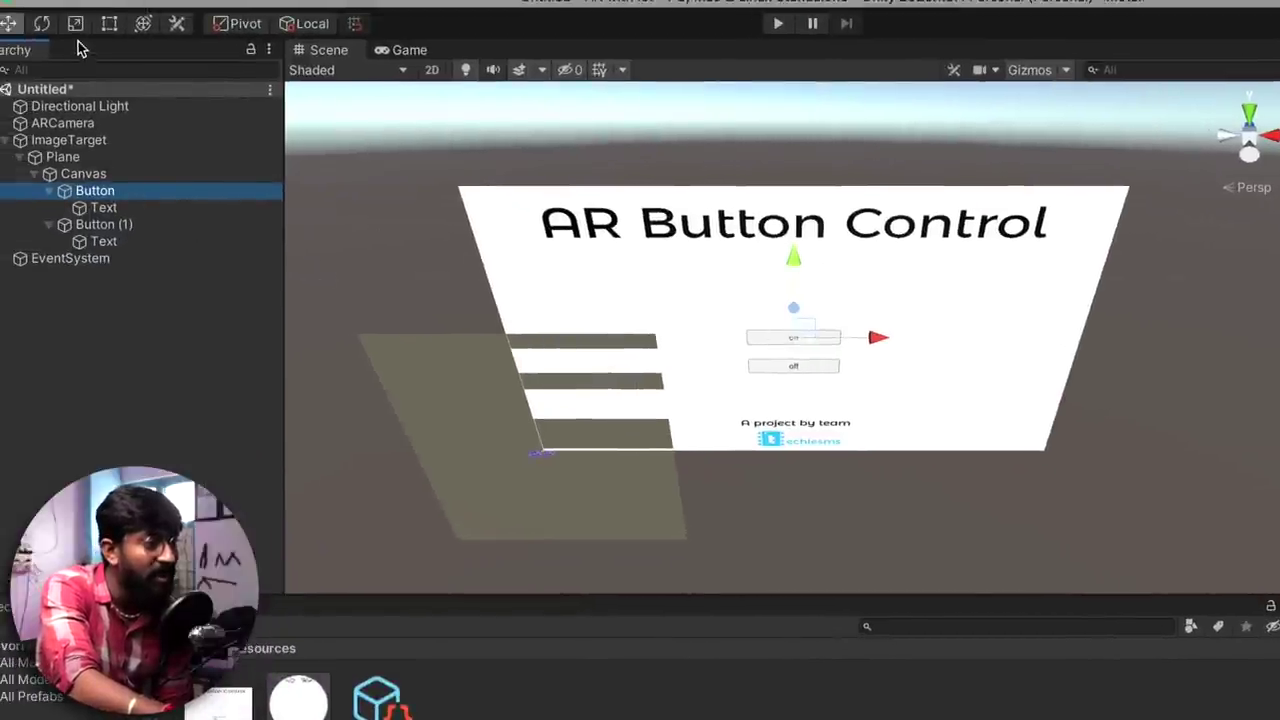
drag(785, 340, 794, 243)
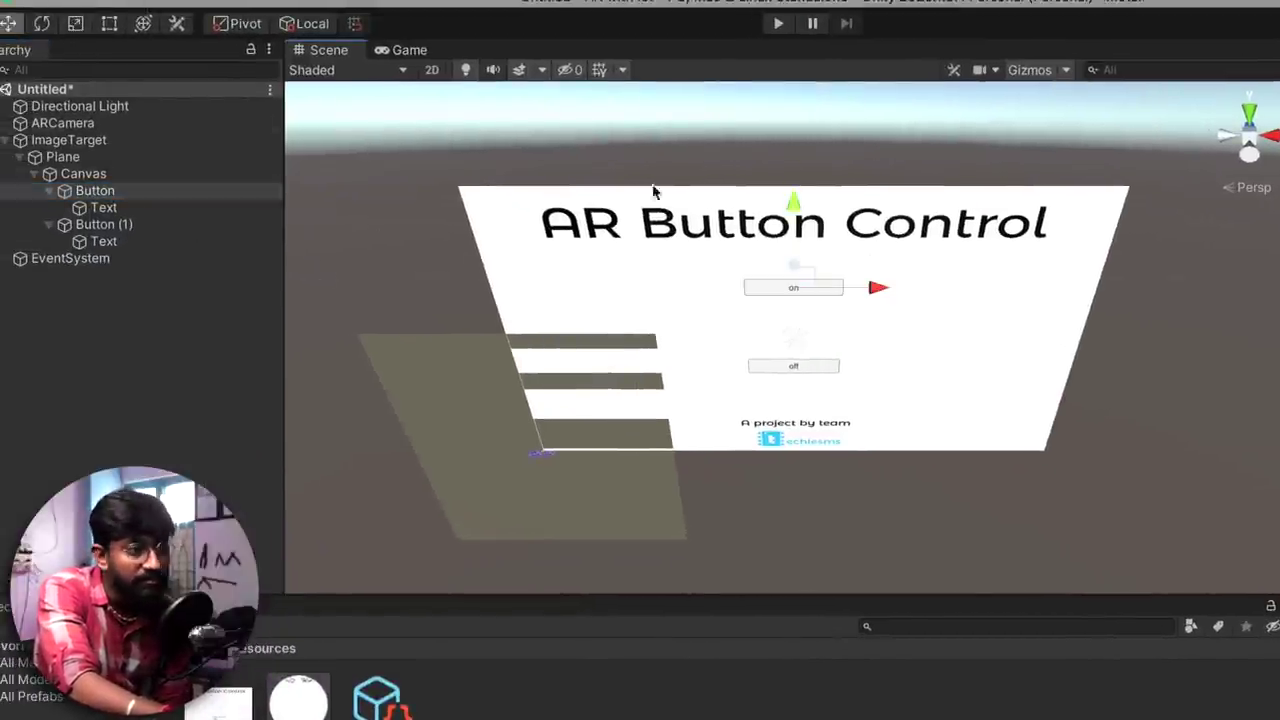
click(109, 23)
drag(843, 295, 920, 320)
drag(743, 277, 680, 266)
click(680, 266)
- Delete the small "off" button and replace it with a duplicate of the enlarged "on" button placed below the original
click(171, 228)
right_click(171, 228)
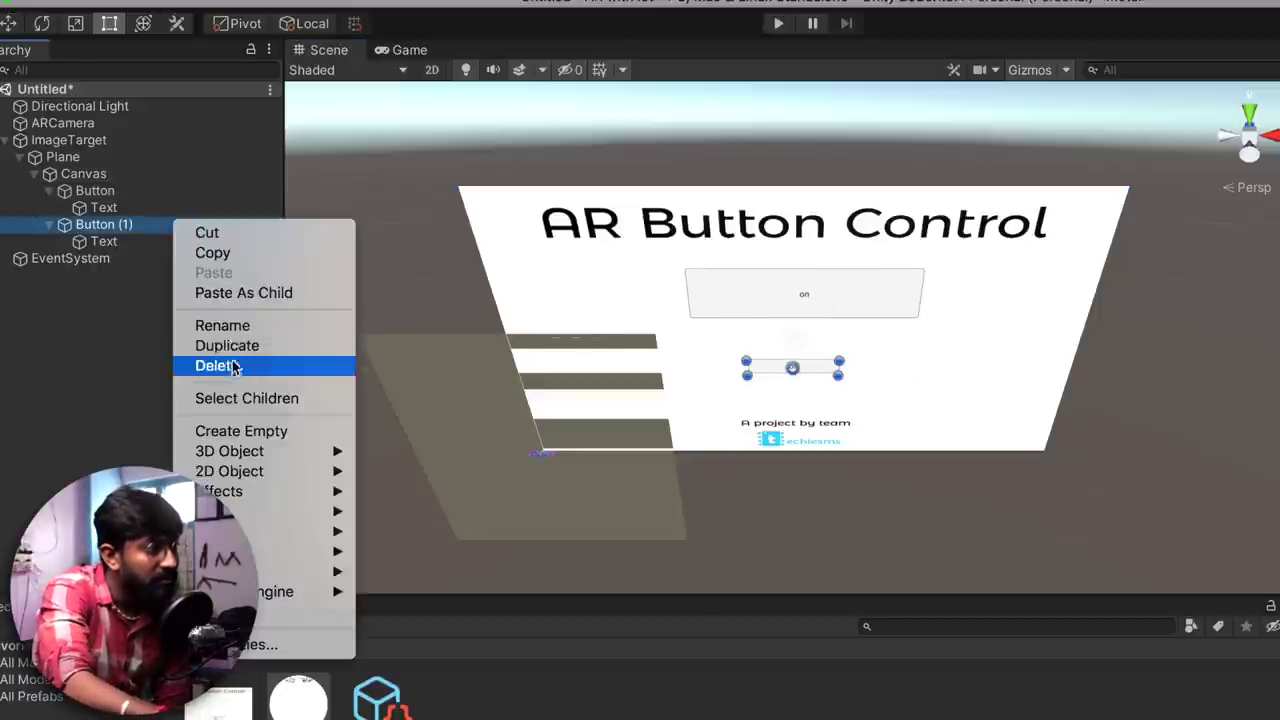
click(208, 366)
right_click(114, 190)
click(160, 311)
key(w)
drag(805, 213, 806, 281)
- Change the duplicated button's label text to "off"
click(49, 224)
click(104, 241)
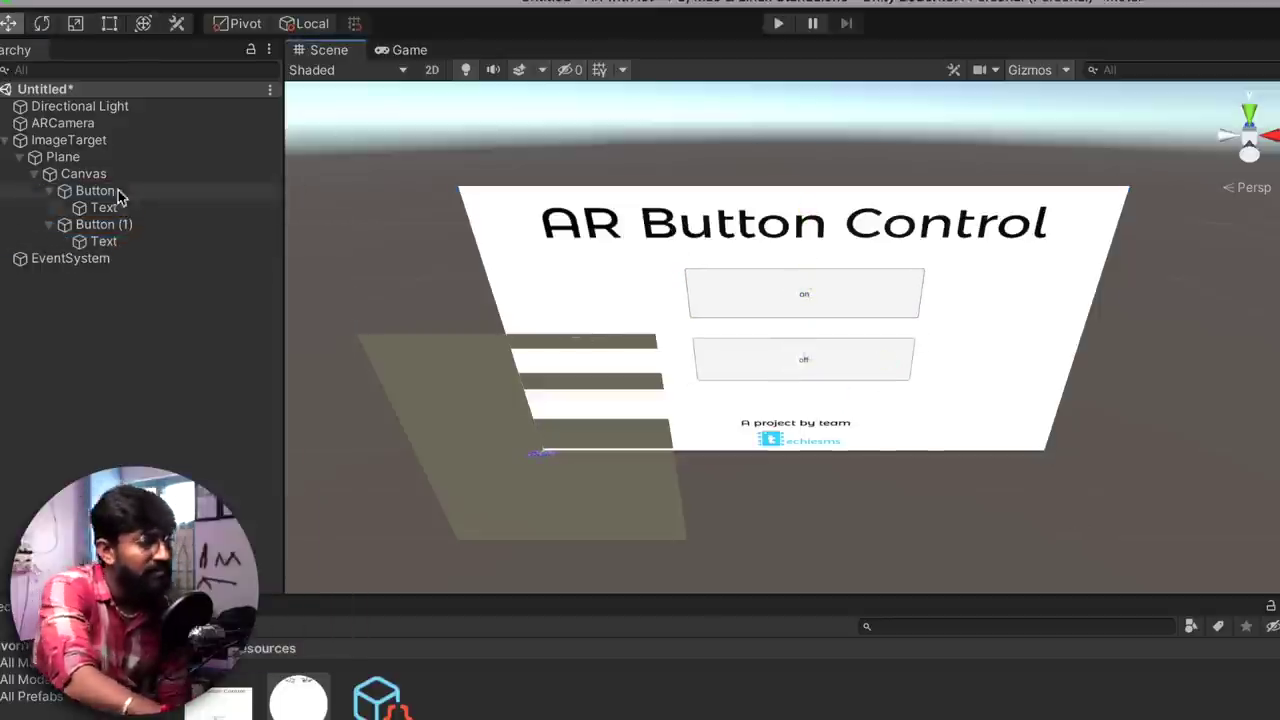
click(116, 226)
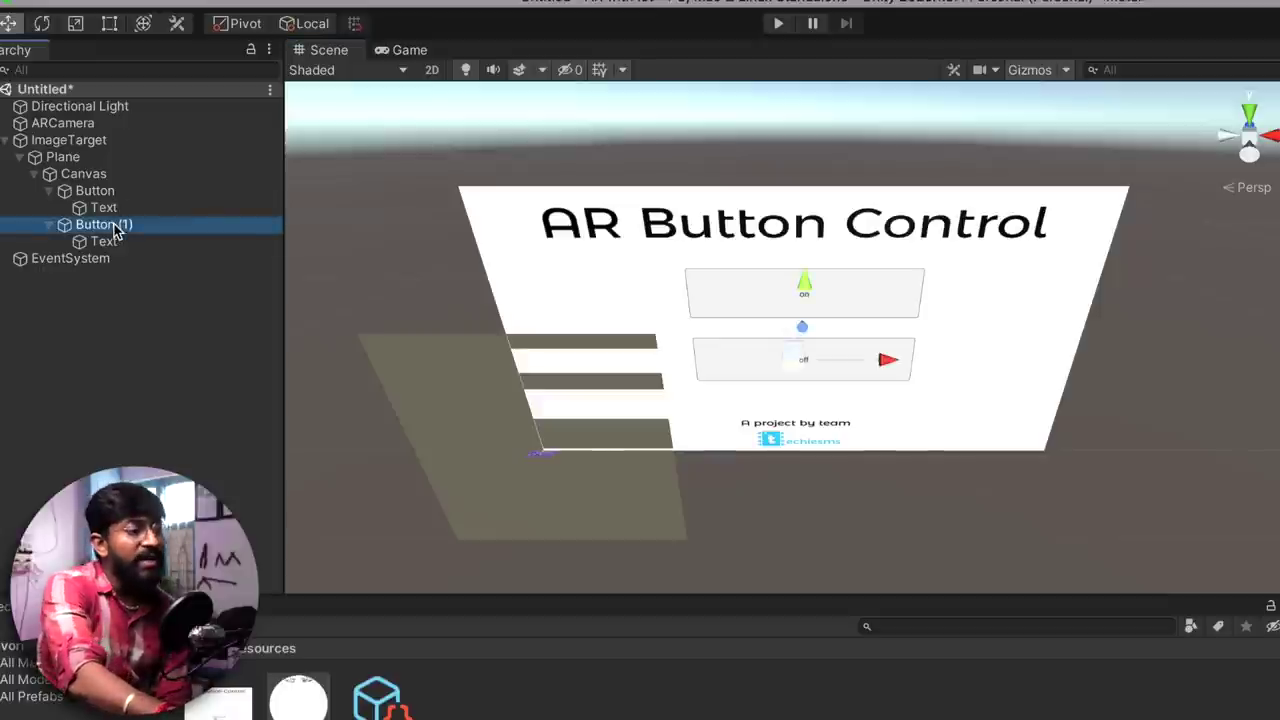
click(186, 316)
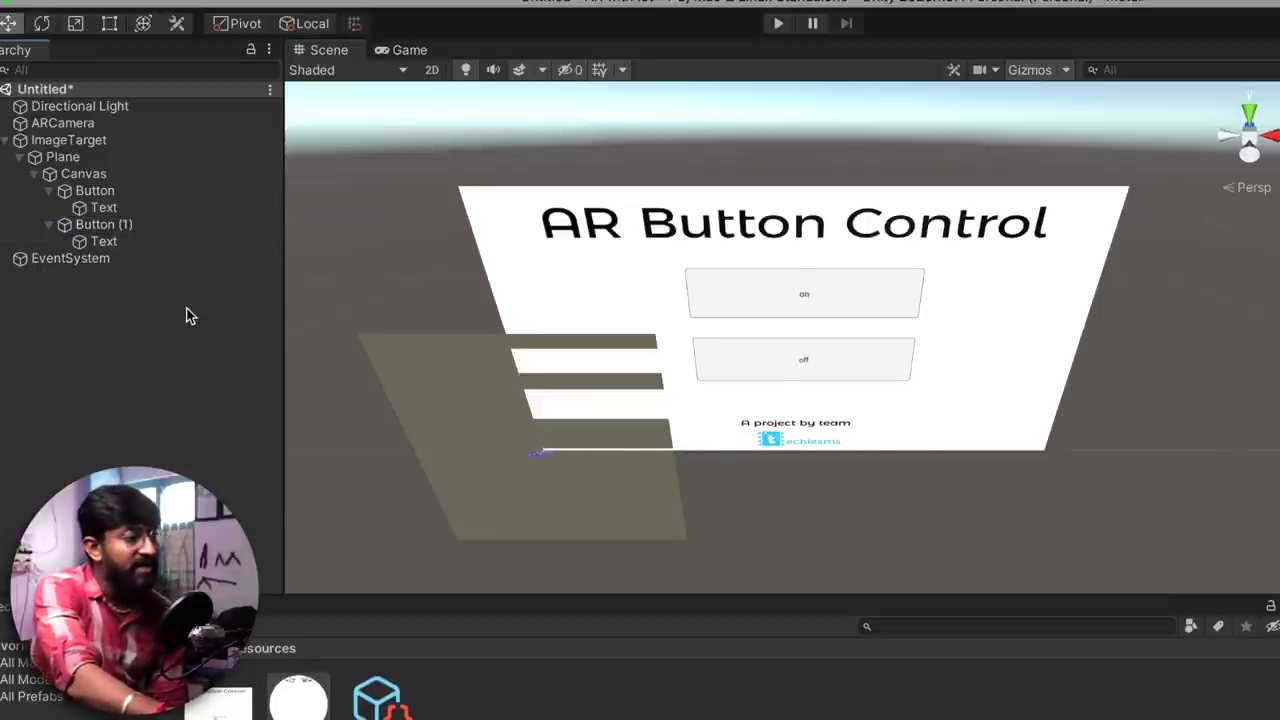
- Set the Canvas render mode to World Space and assign ARCamera as its event camera
click(89, 177)
scroll(434, 408, down, 4)
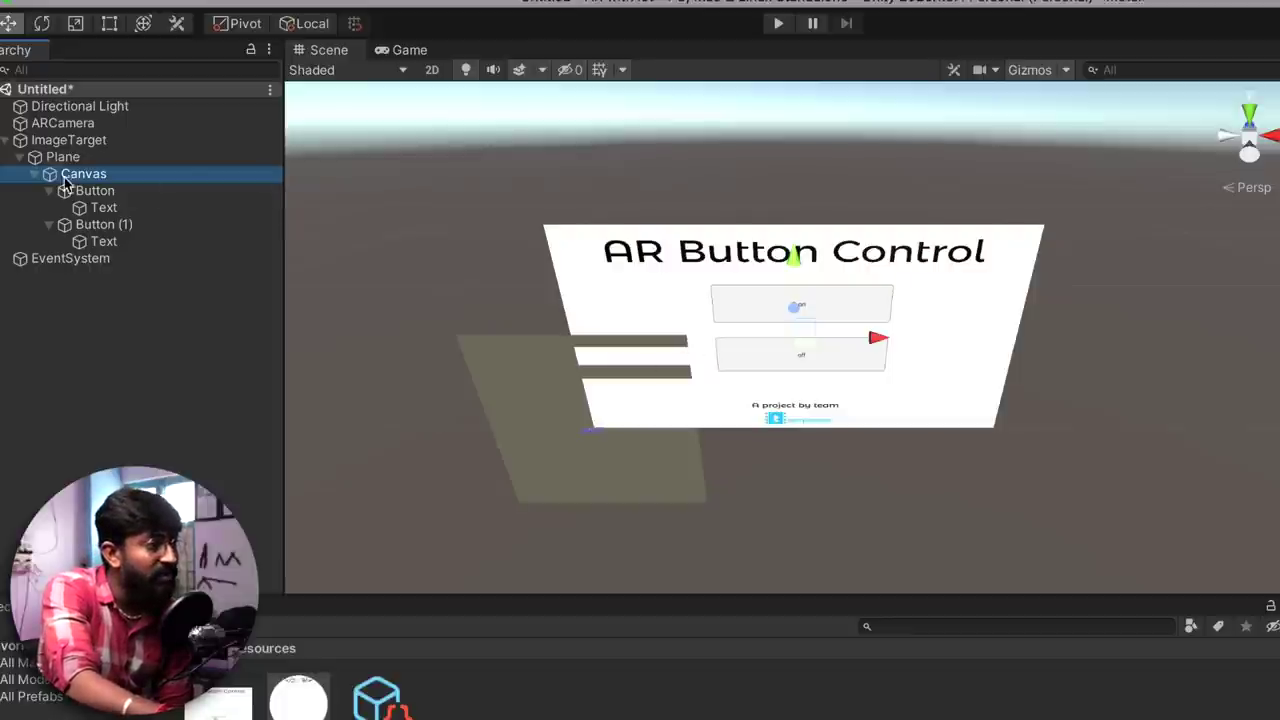
click(109, 23)
click(1155, 427)
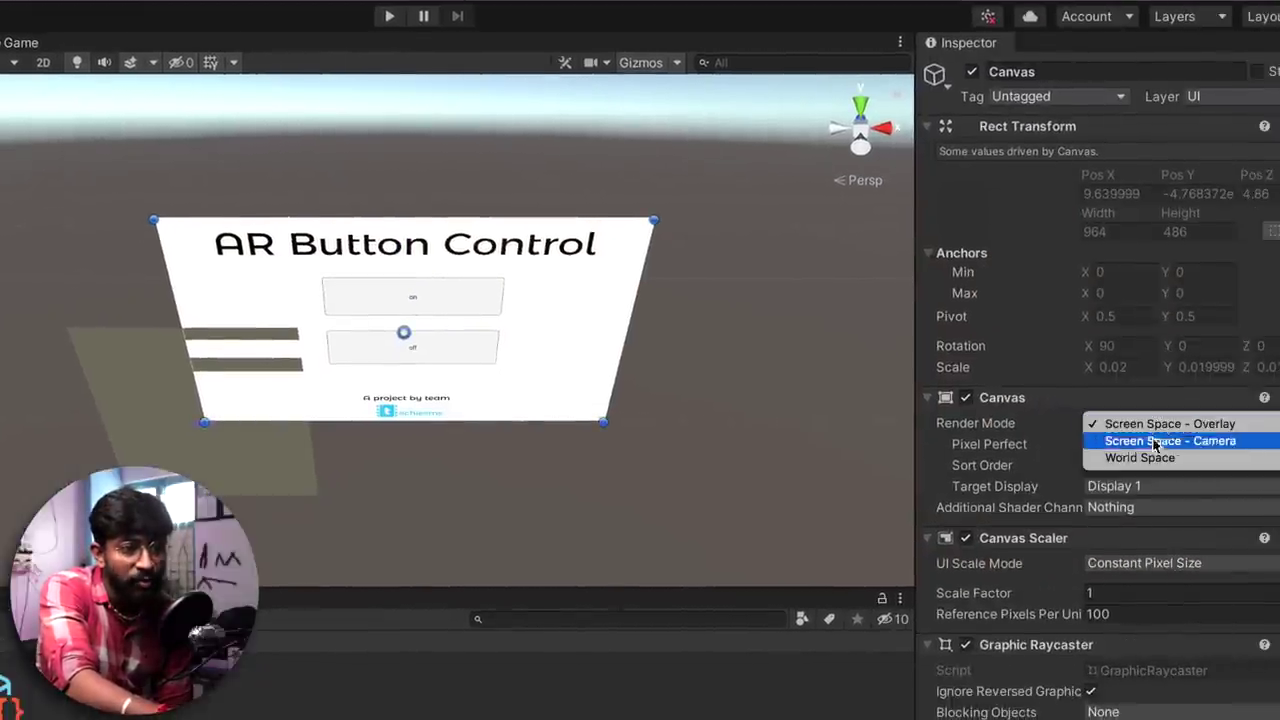
click(1160, 458)
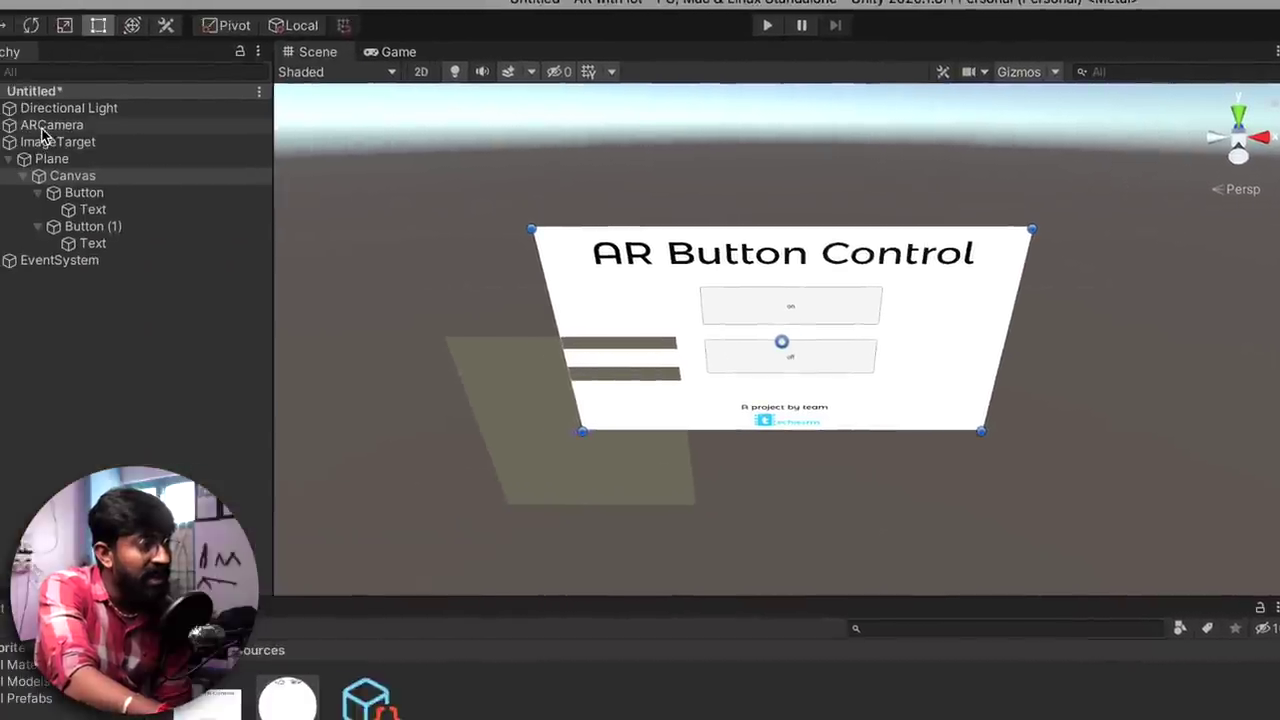
drag(42, 130, 1187, 436)
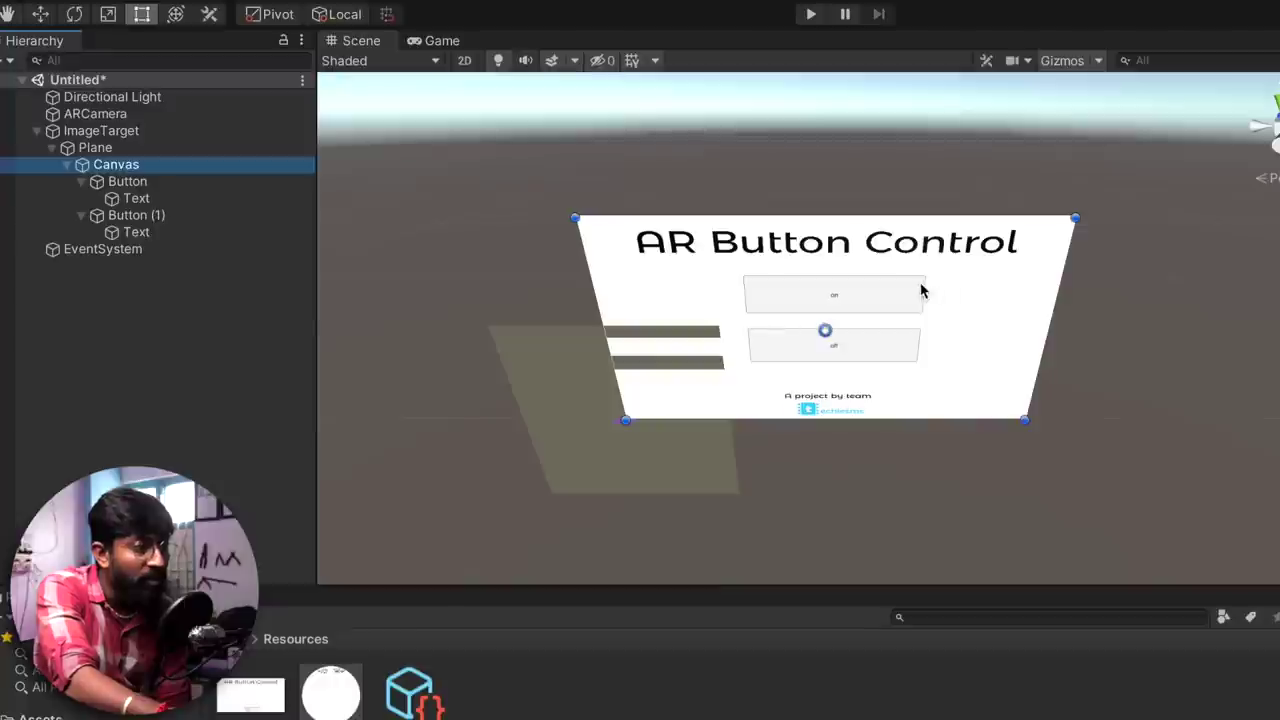
- Move and resize the Canvas so that it matches the plane's outline
drag(922, 290, 719, 391)
drag(399, 326, 486, 330)
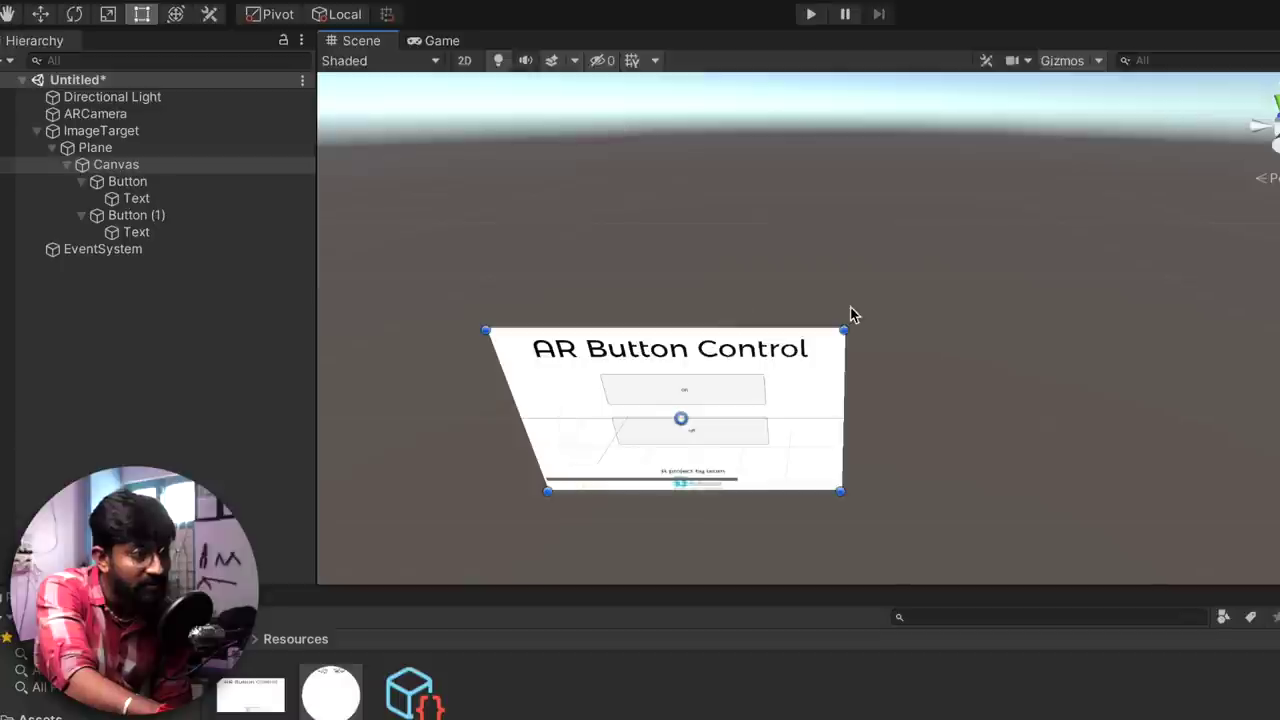
drag(850, 310, 708, 329)
scroll(723, 326, up, 3)
middle_drag(723, 326, 1028, 166)
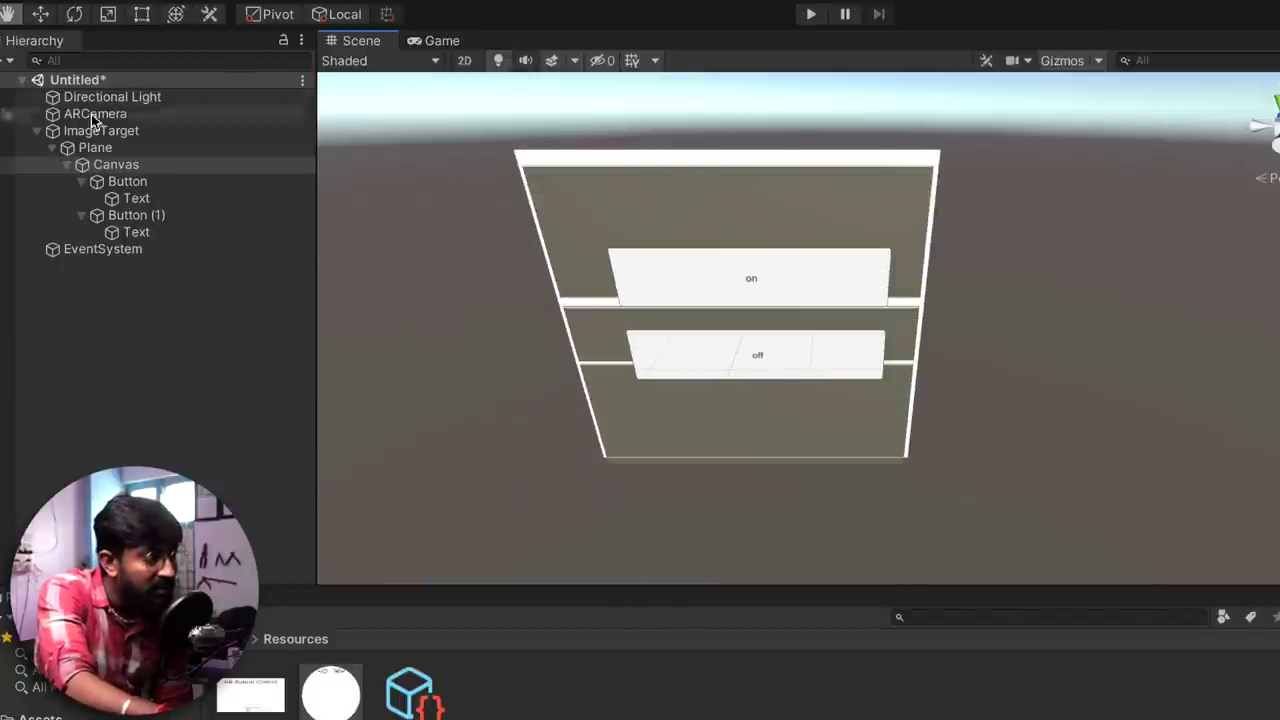
key(ctrl+z)
key(ctrl+z)
click(115, 166)
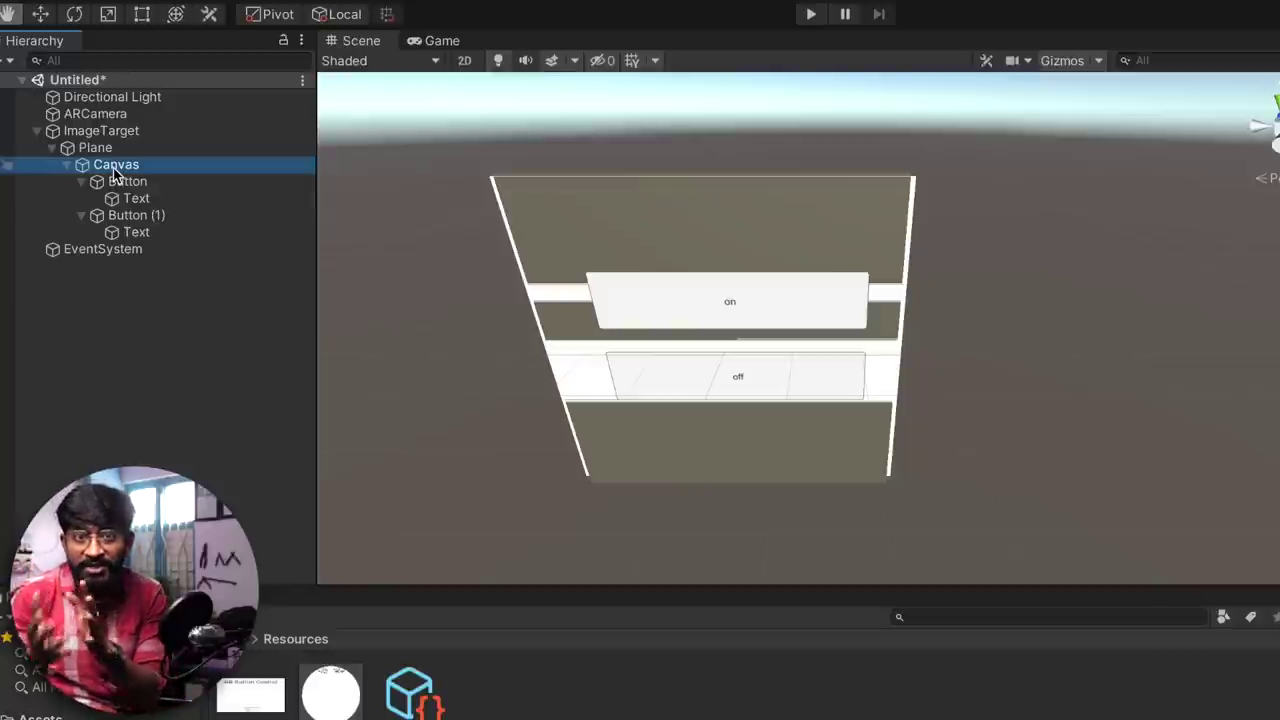
- Shrink the plane with its Canvas to about the image target's width and place it along the target's far edge
click(98, 148)
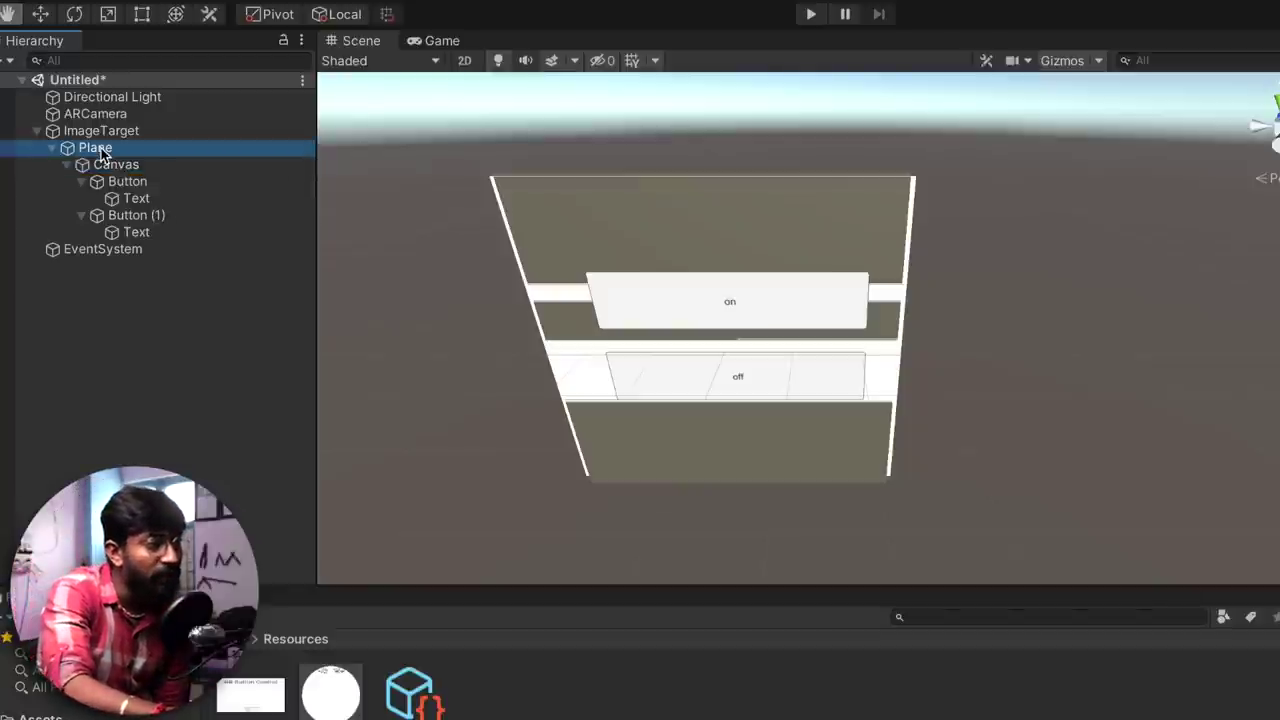
click(142, 16)
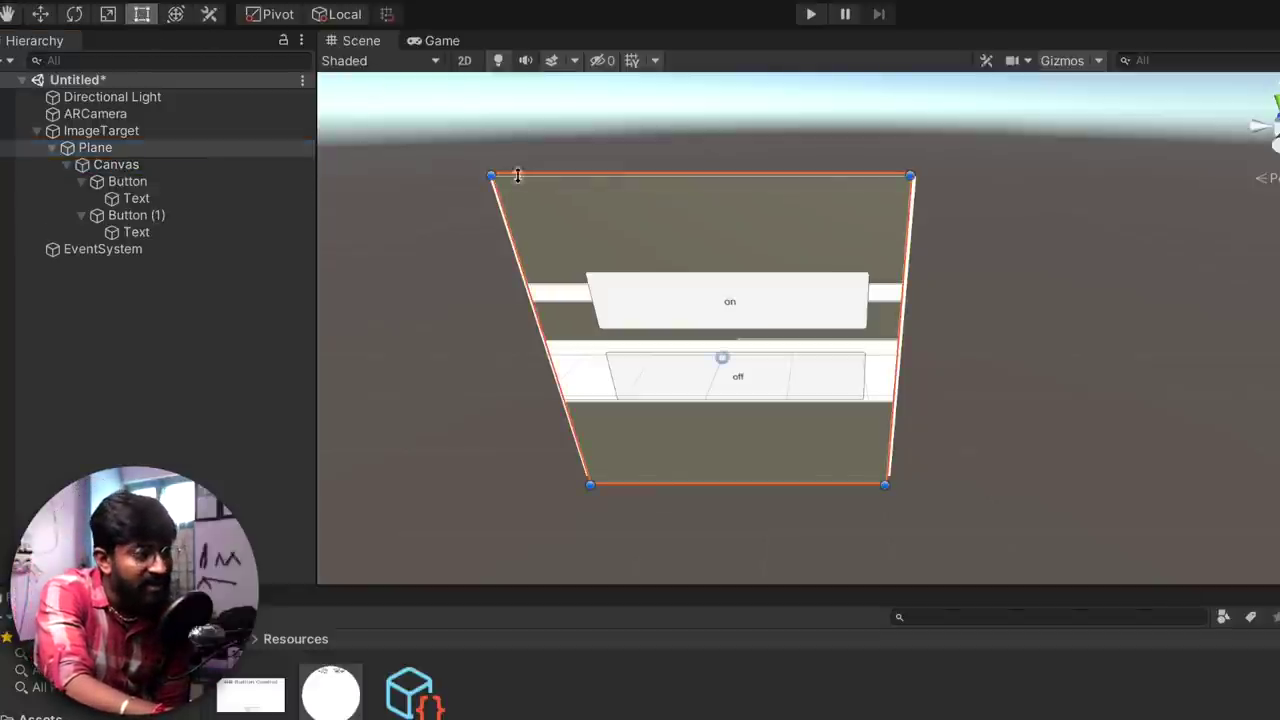
click(489, 188)
click(100, 150)
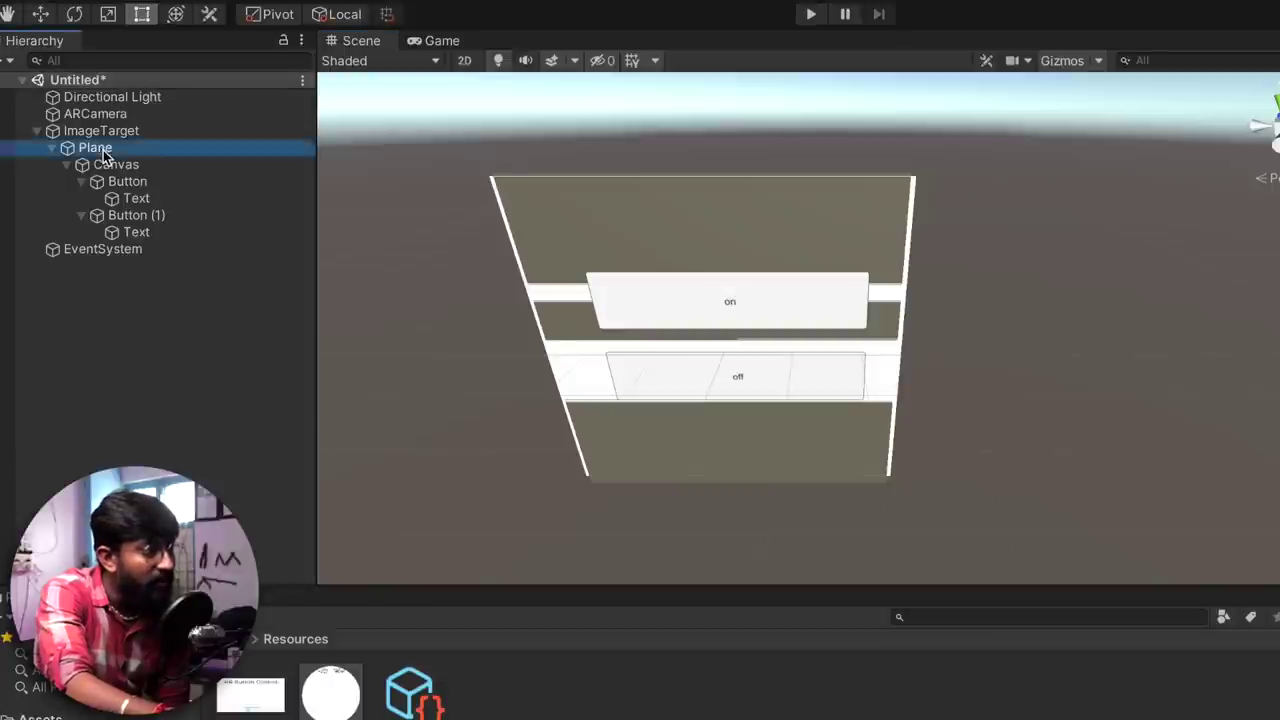
drag(487, 170, 737, 337)
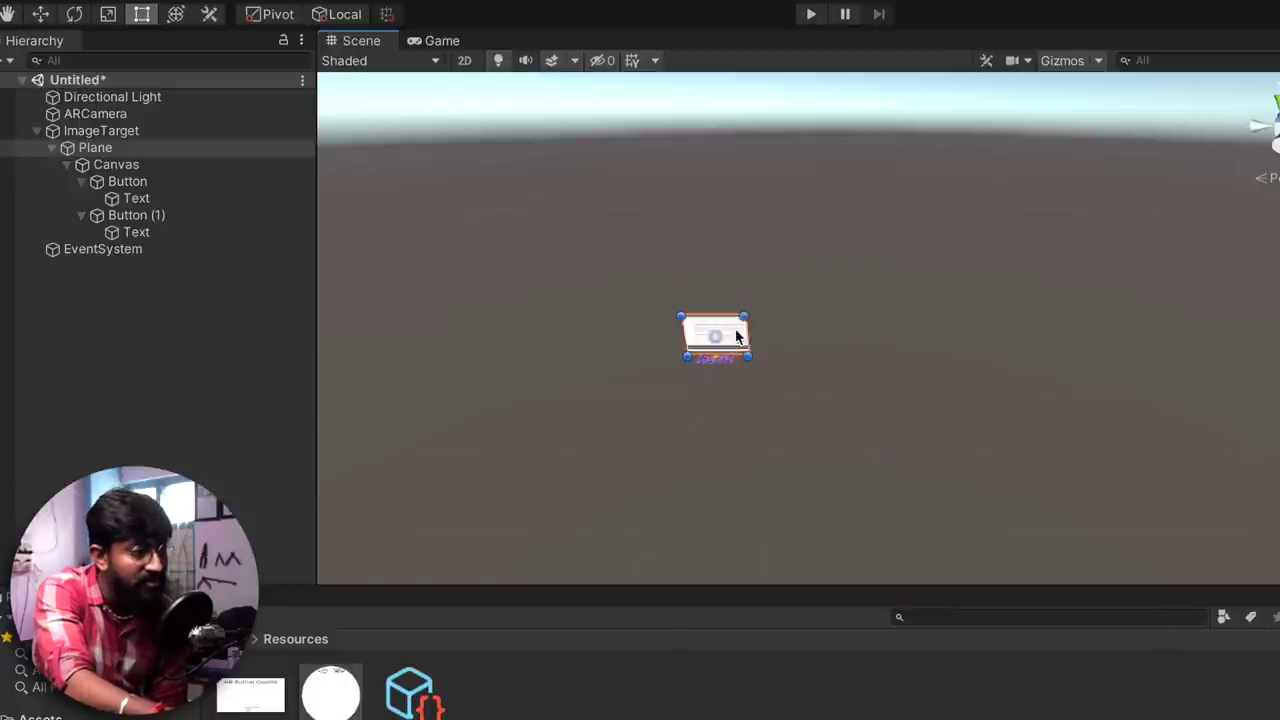
scroll(735, 337, up, 3)
double_click(105, 148)
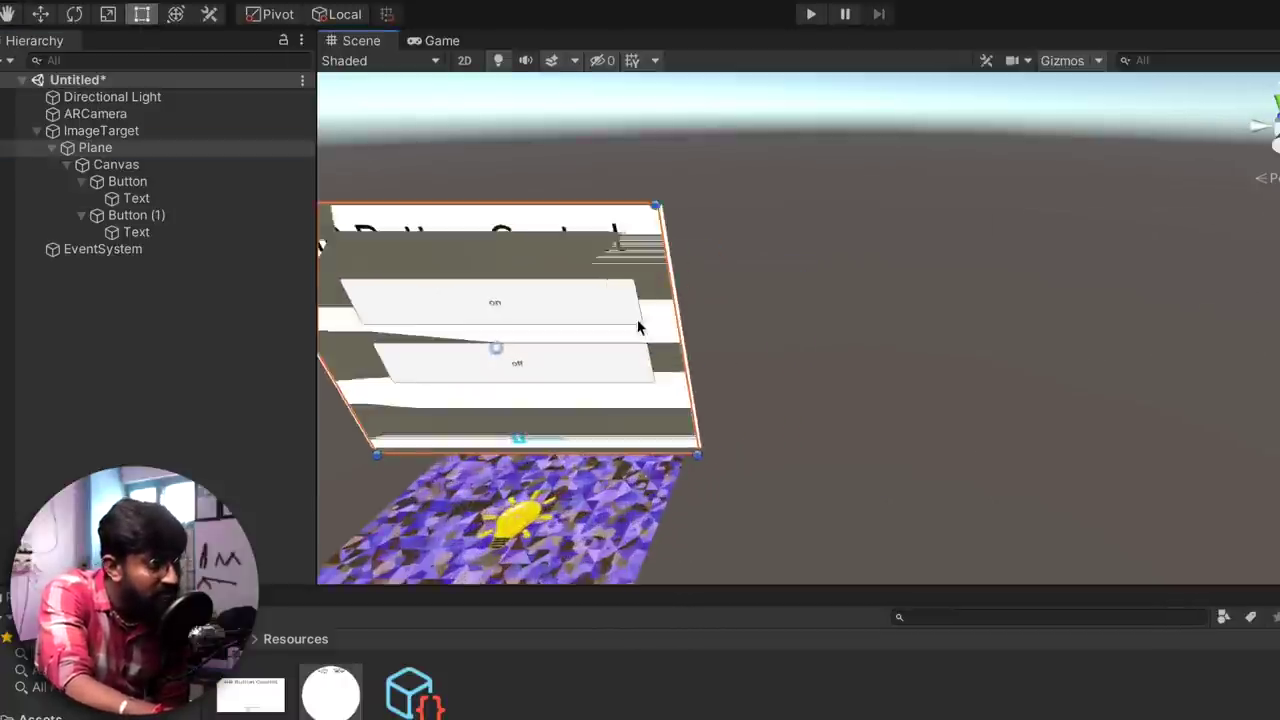
key(w)
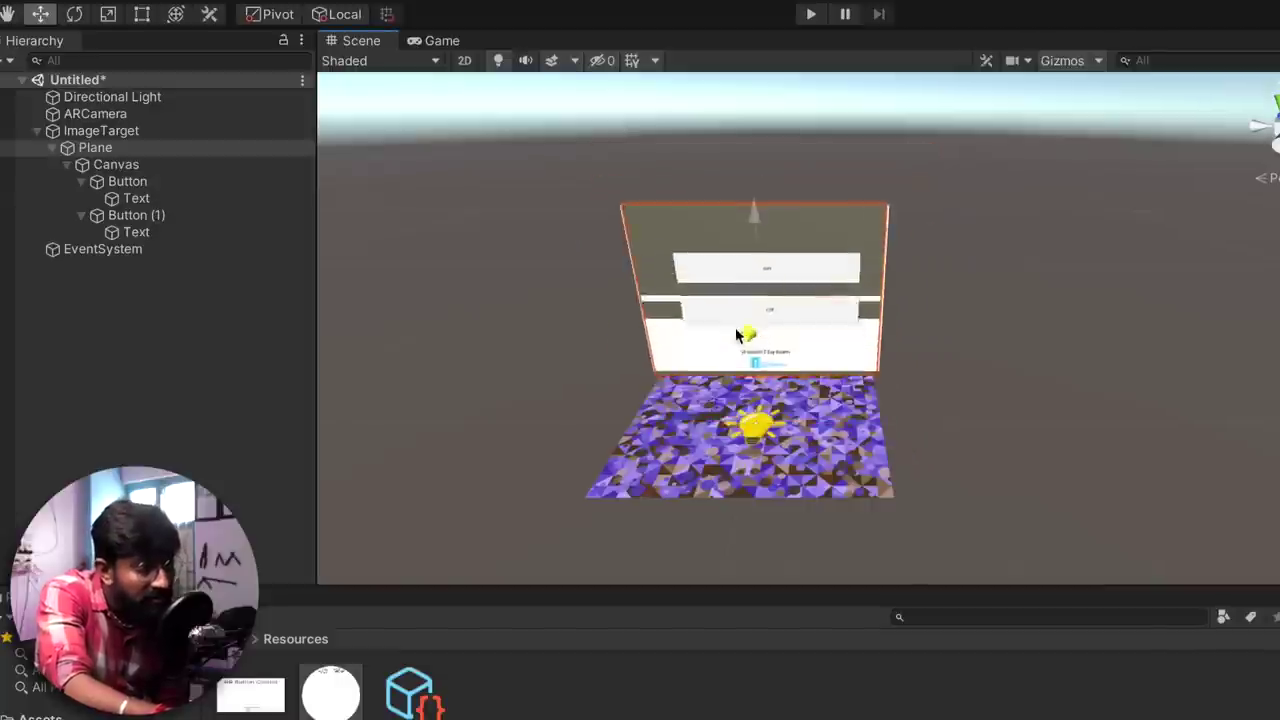
click(1092, 368)
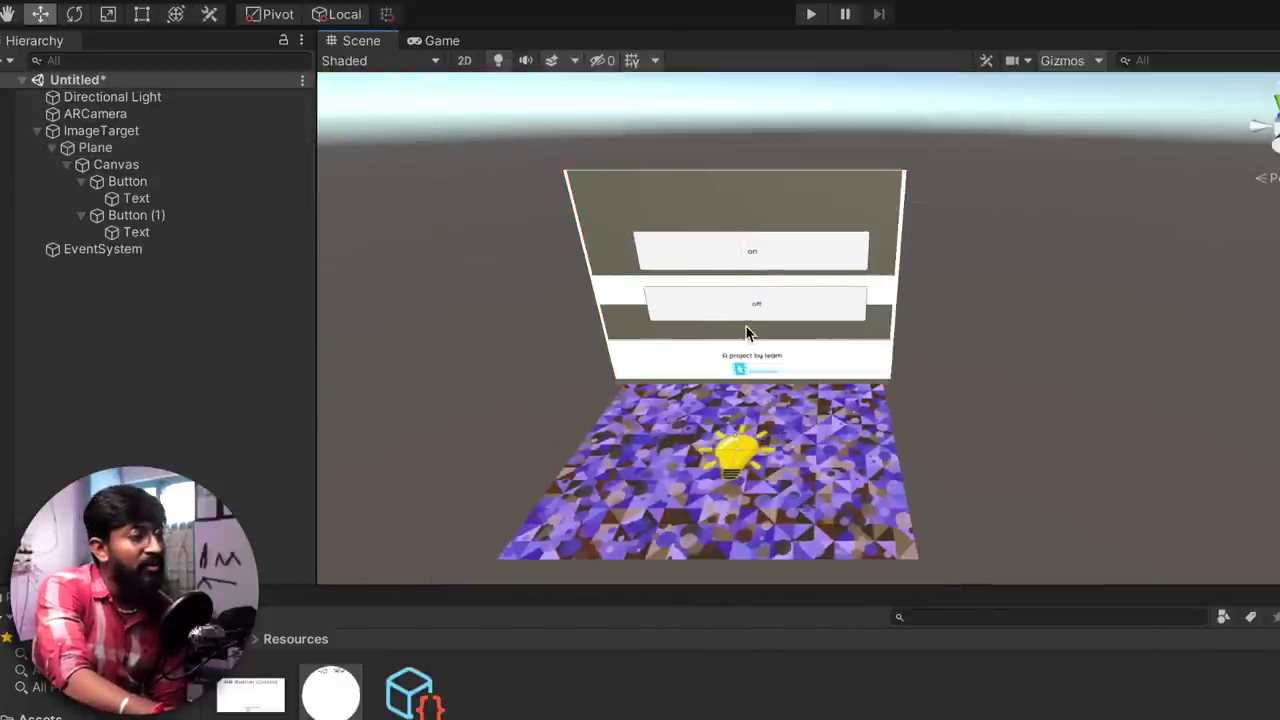
- Move the Canvas slightly forward, toward the viewer, to separate it from the overlapping plane surface
scroll(746, 326, up, 5)
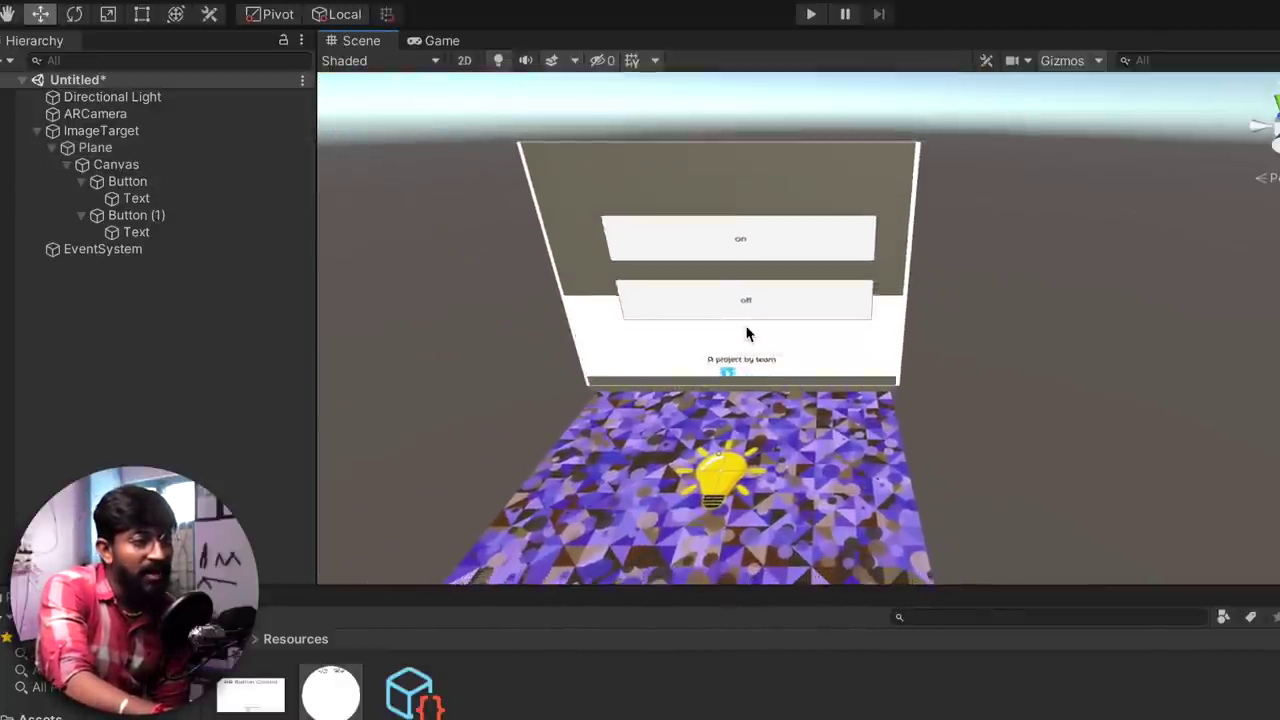
scroll(746, 332, down, 3)
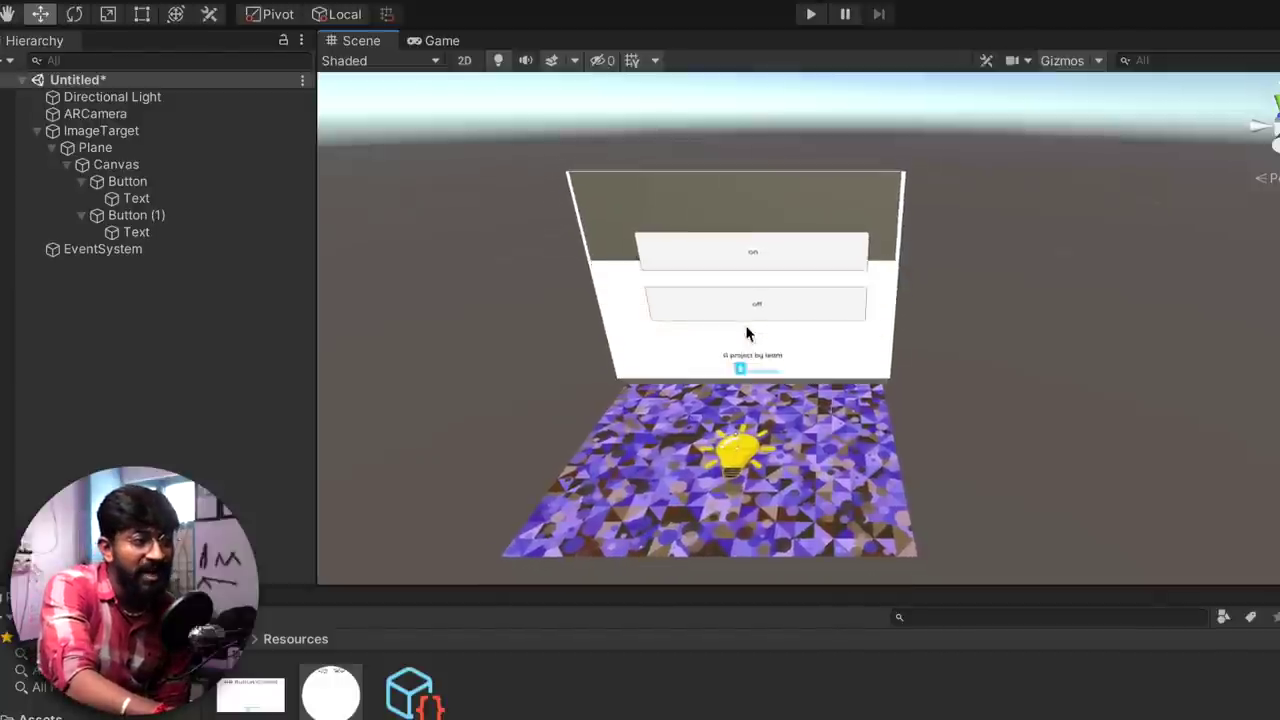
scroll(746, 332, up, 2)
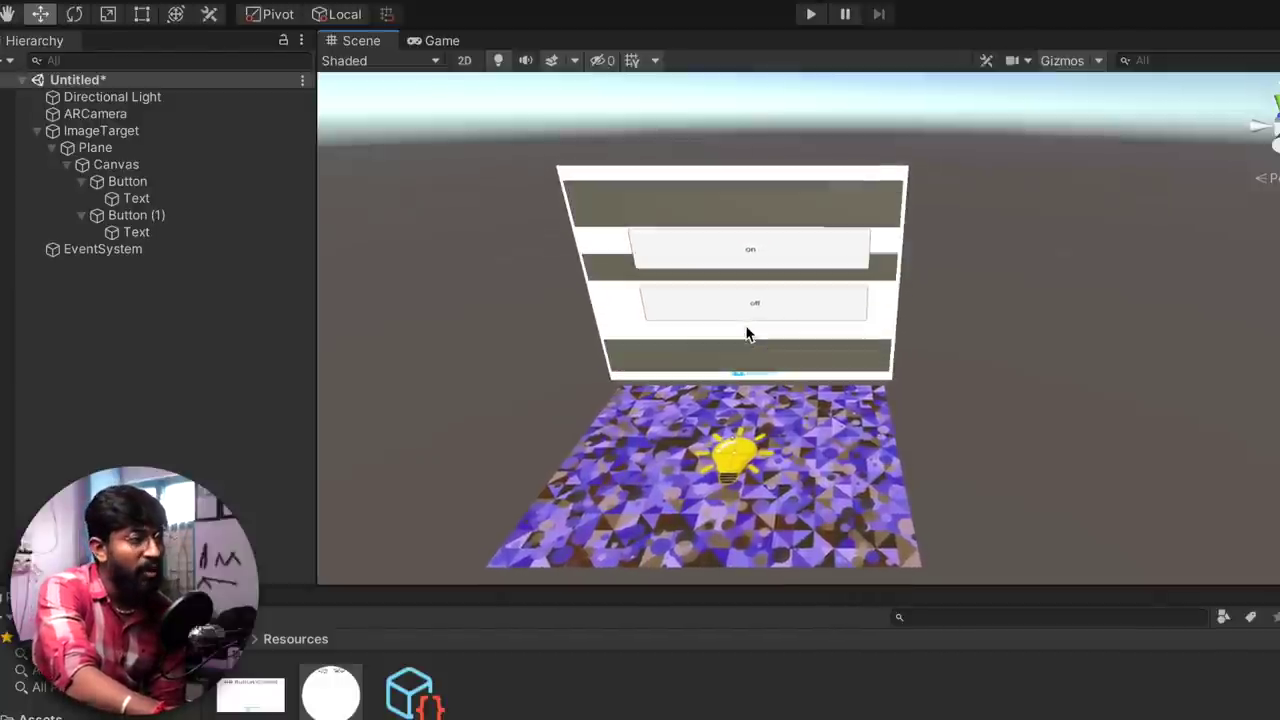
click(116, 164)
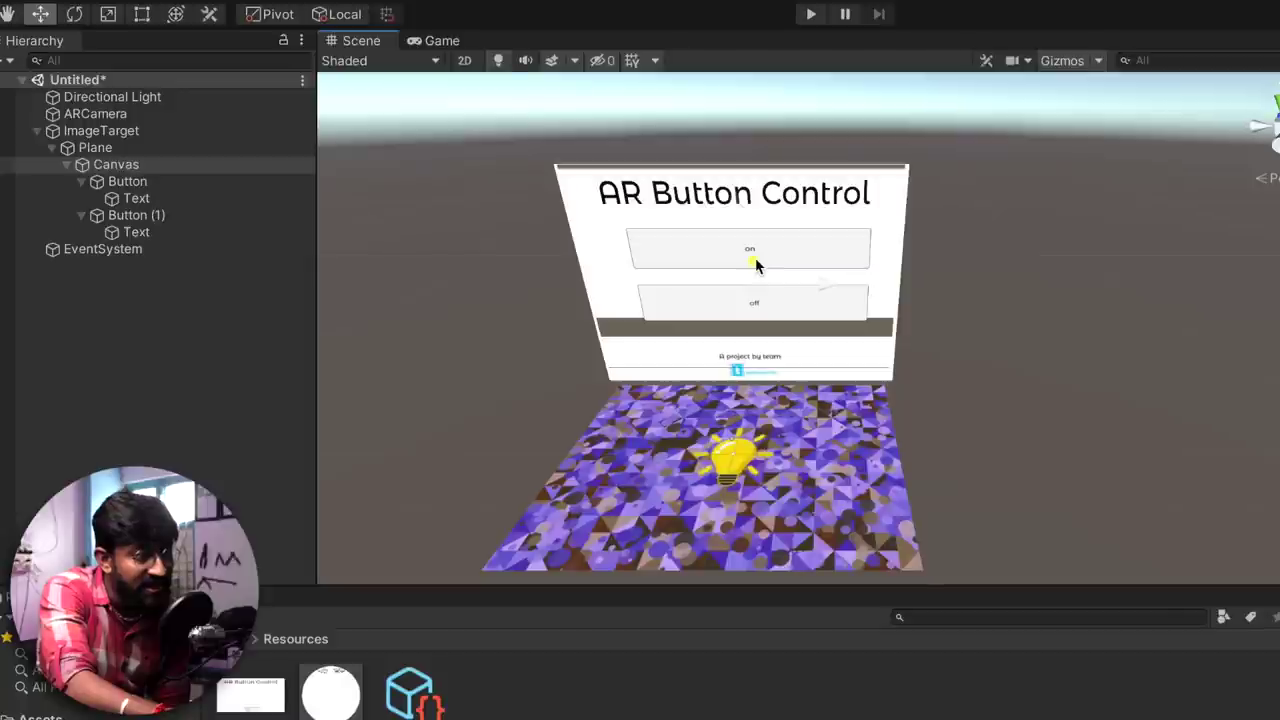
scroll(755, 260, up, 1)
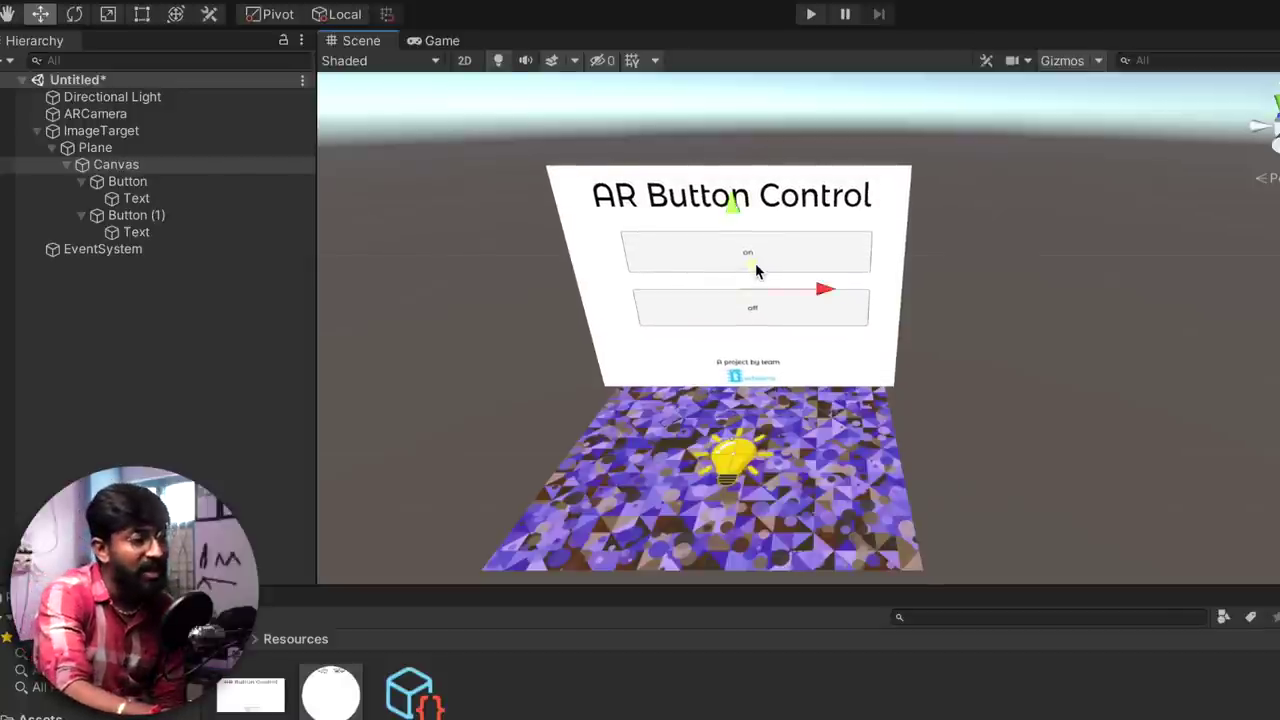
scroll(755, 263, down, 2)
scroll(755, 263, up, 3)
scroll(755, 263, down, 1)
scroll(755, 263, up, 2)
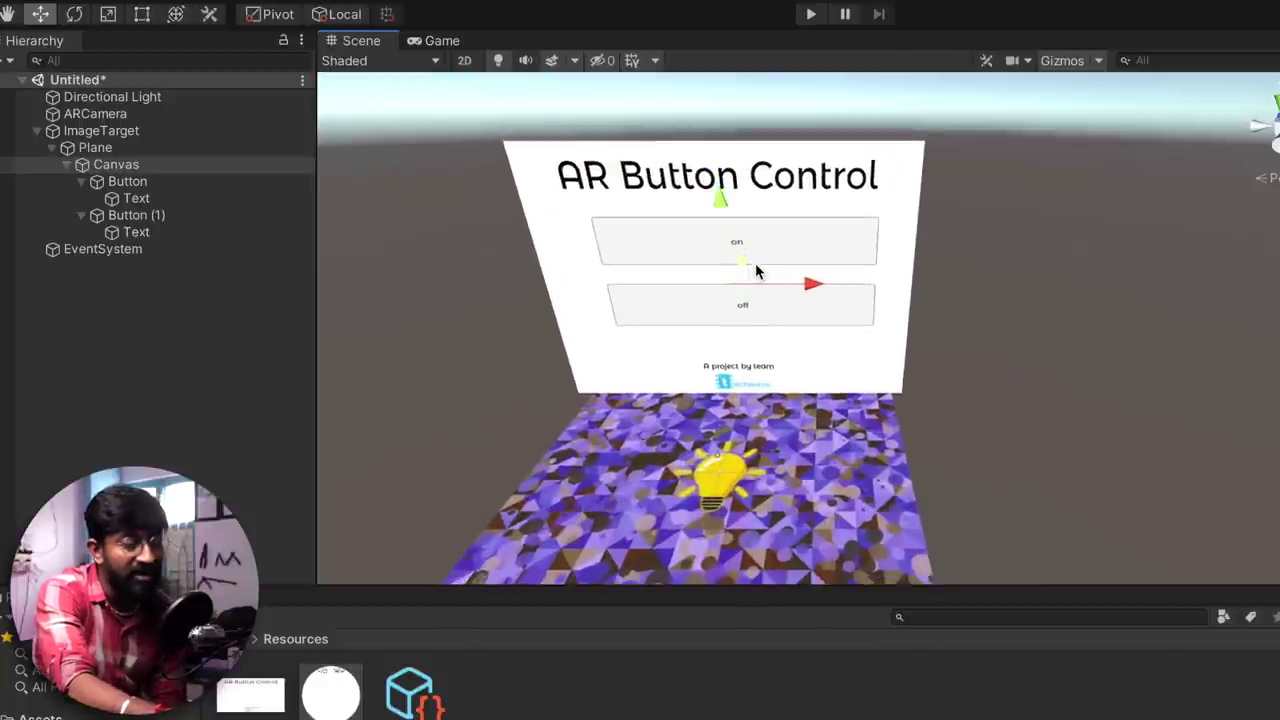
scroll(755, 263, down, 1)
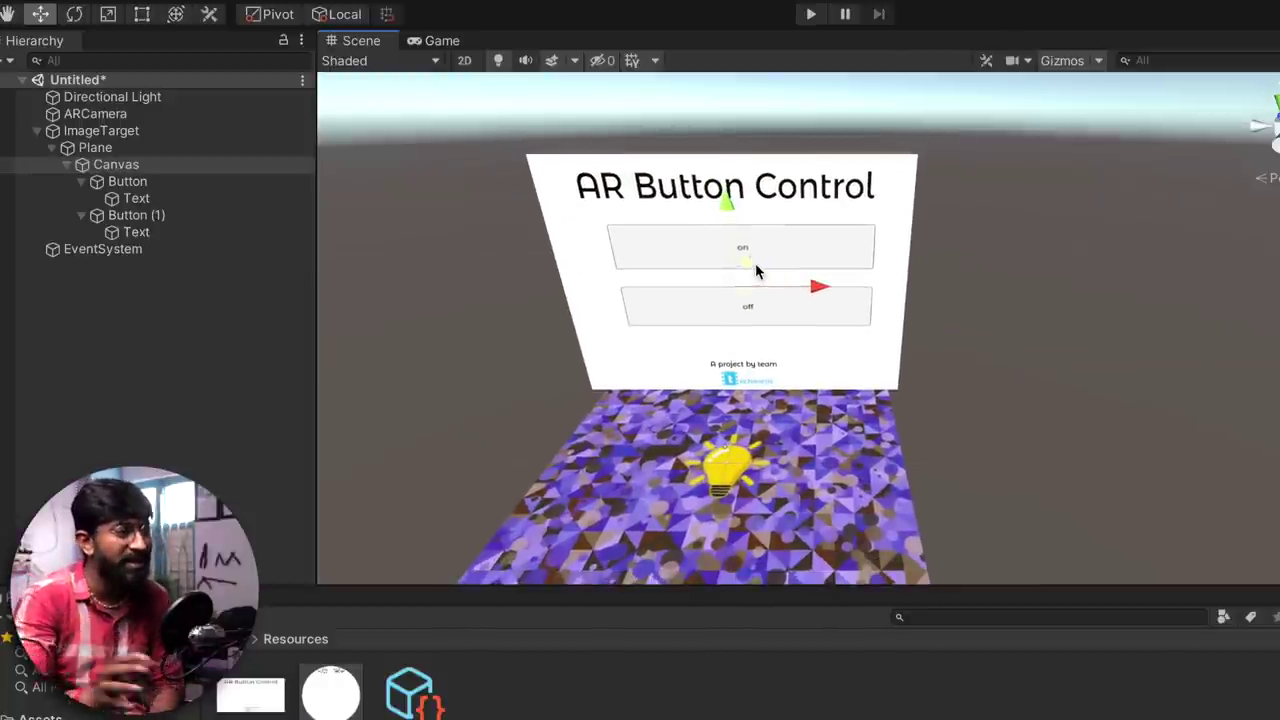
- Set the ImageTarget's scale to 1 on the X, Y and Z axes and frame it in the scene
click(100, 131)
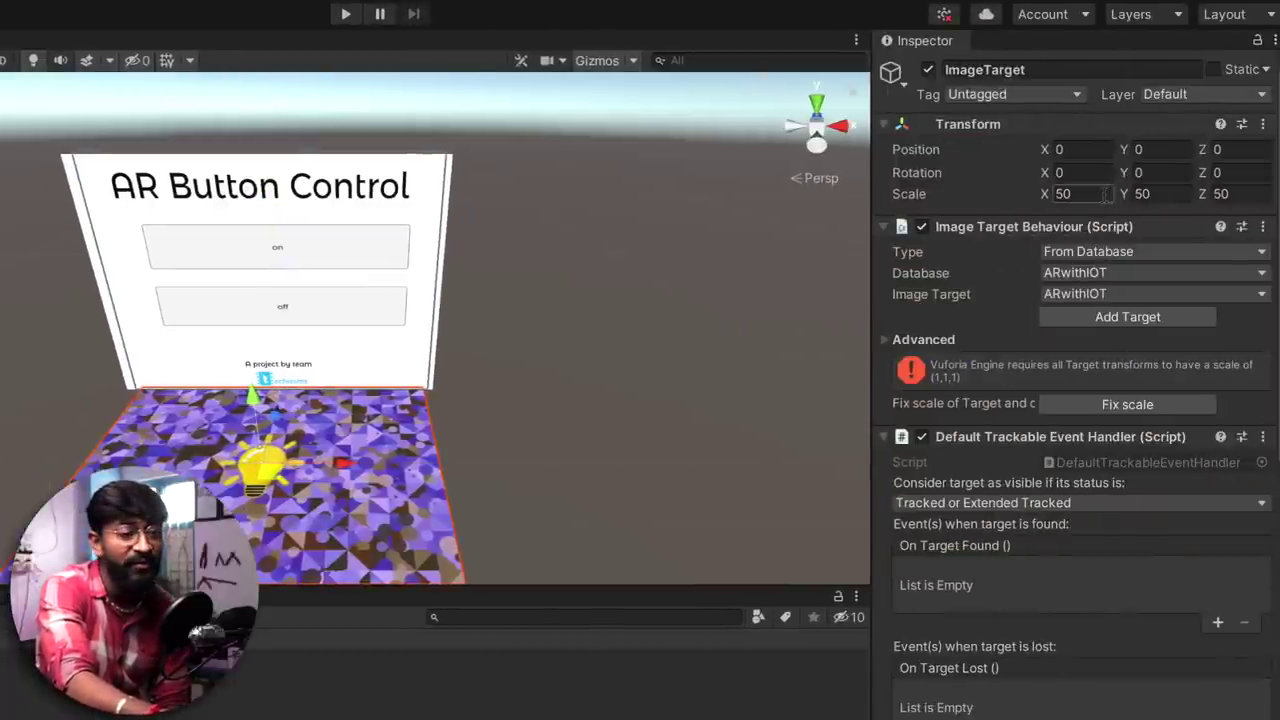
click(1105, 194)
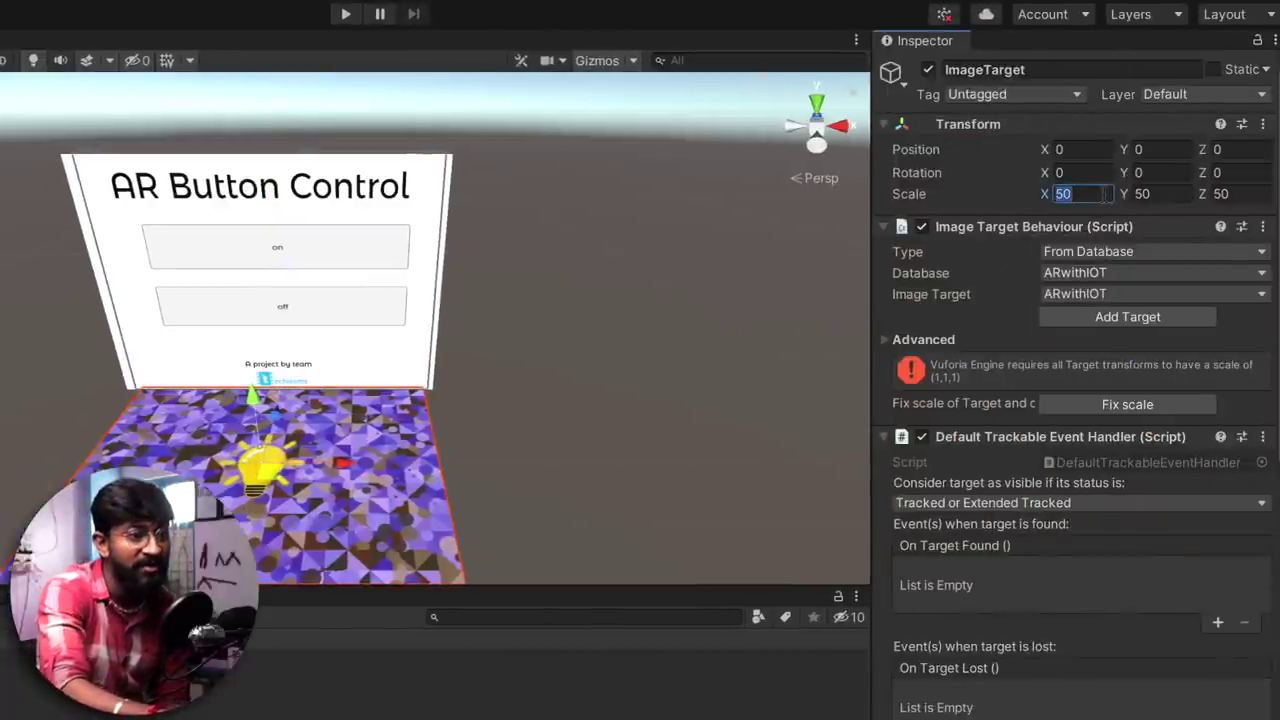
text(1)
key(Tab)
text(1)
key(Tab)
text(1)
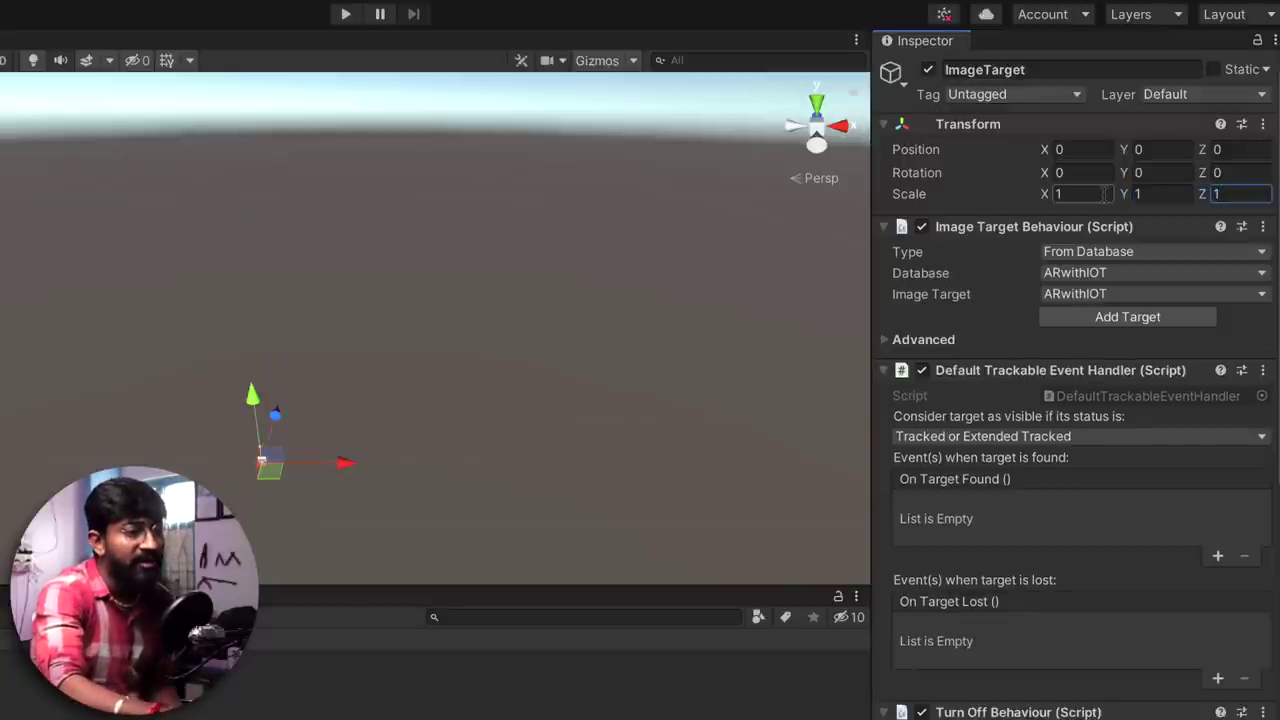
middle_drag(586, 194, 524, 278)
middle_drag(56, 482, 103, 420)
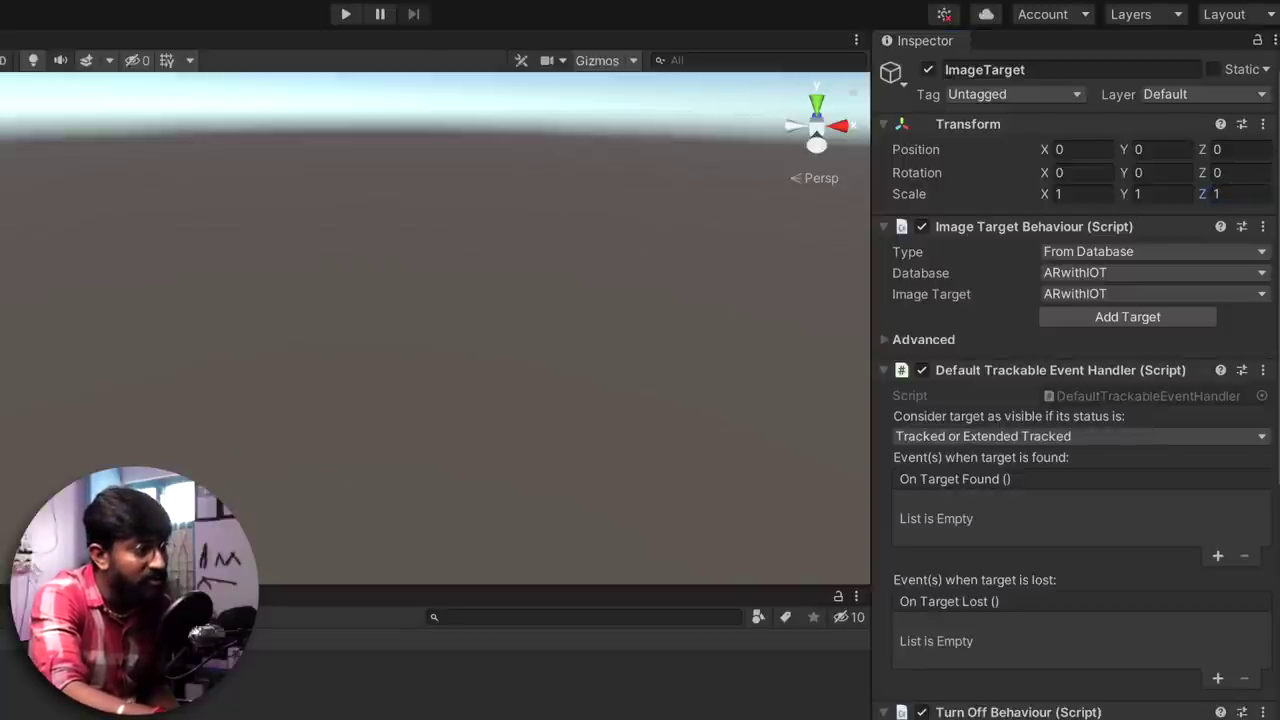
key(f)
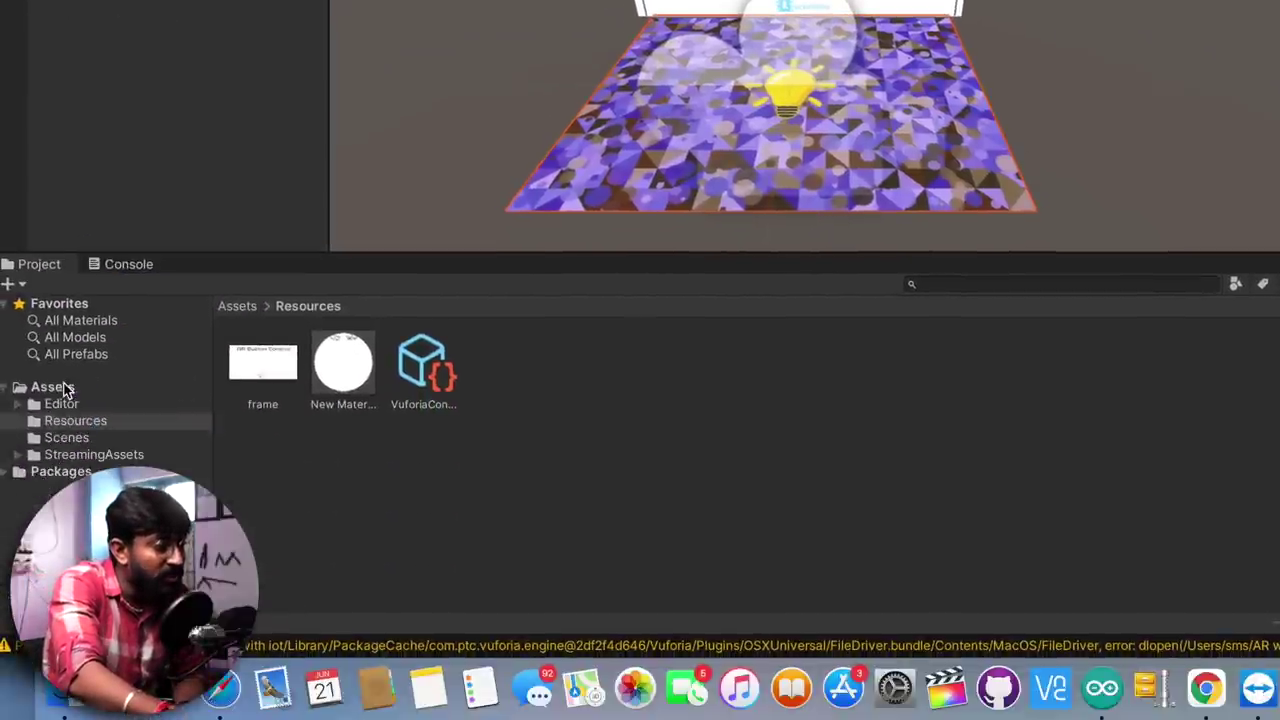
- Create a folder named Script in the project's Assets folder
click(55, 387)
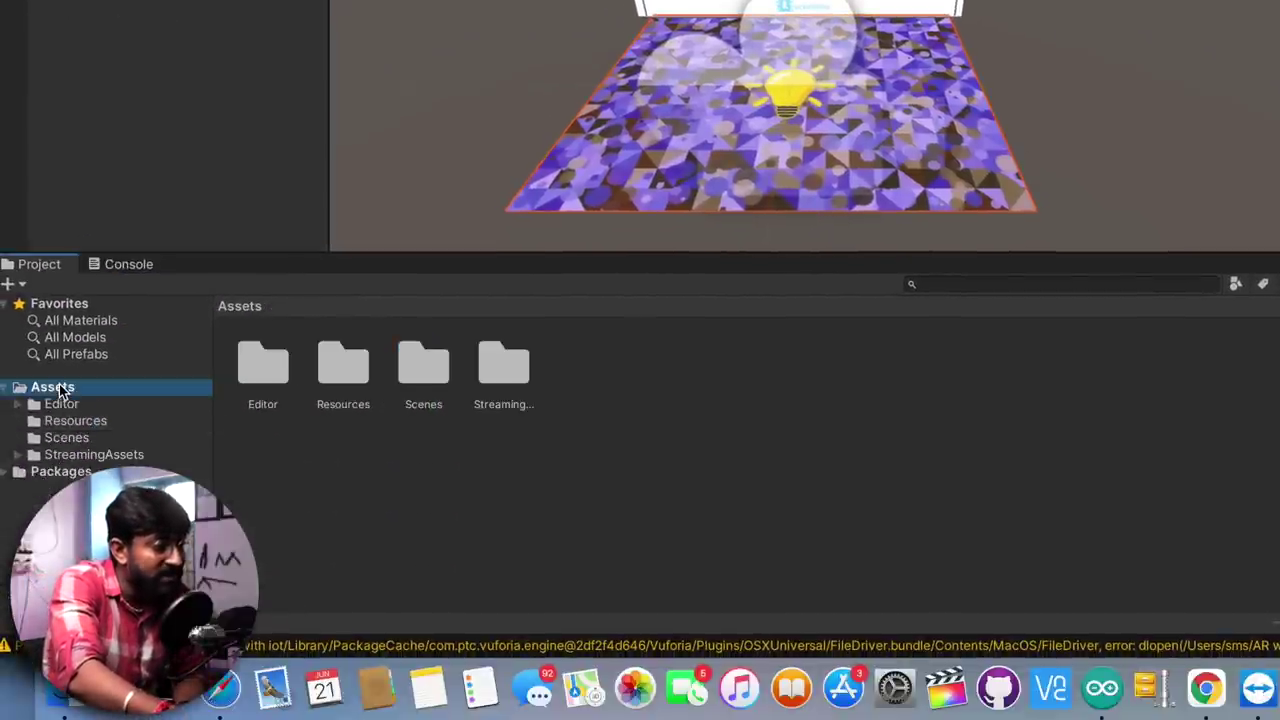
right_click(544, 470)
mouse_move(731, 108)
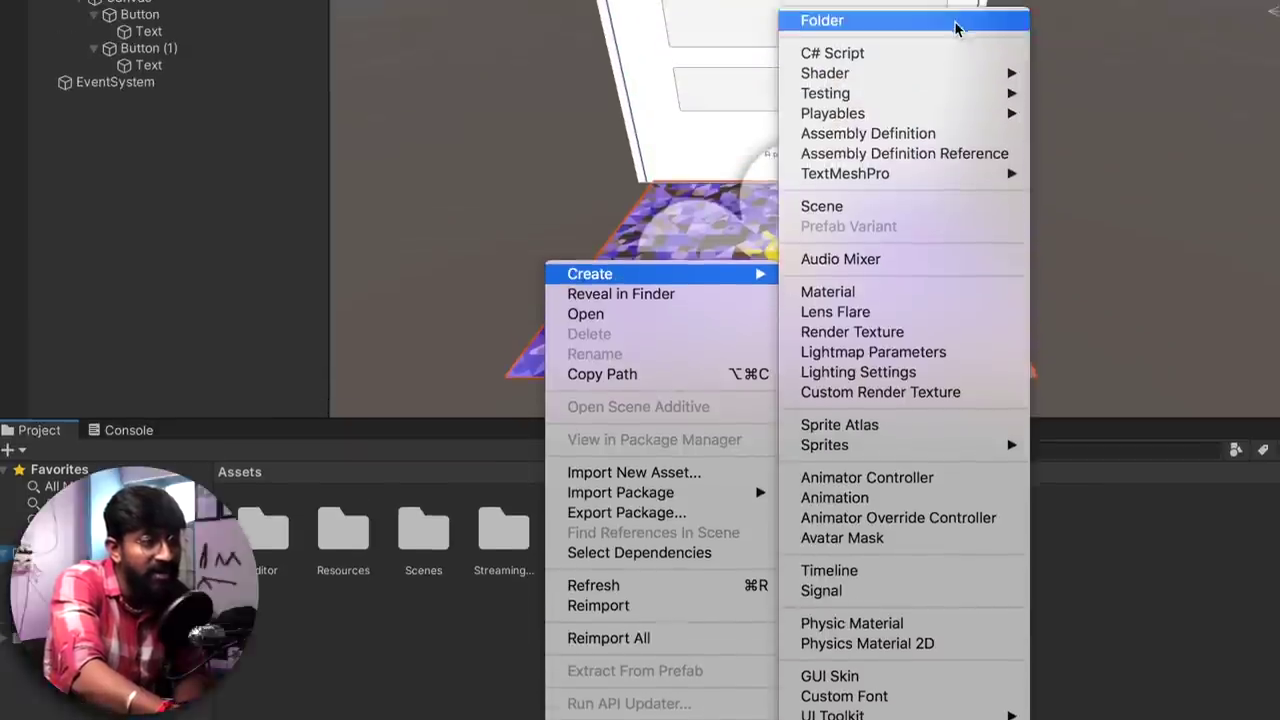
click(954, 22)
text(Scrip)
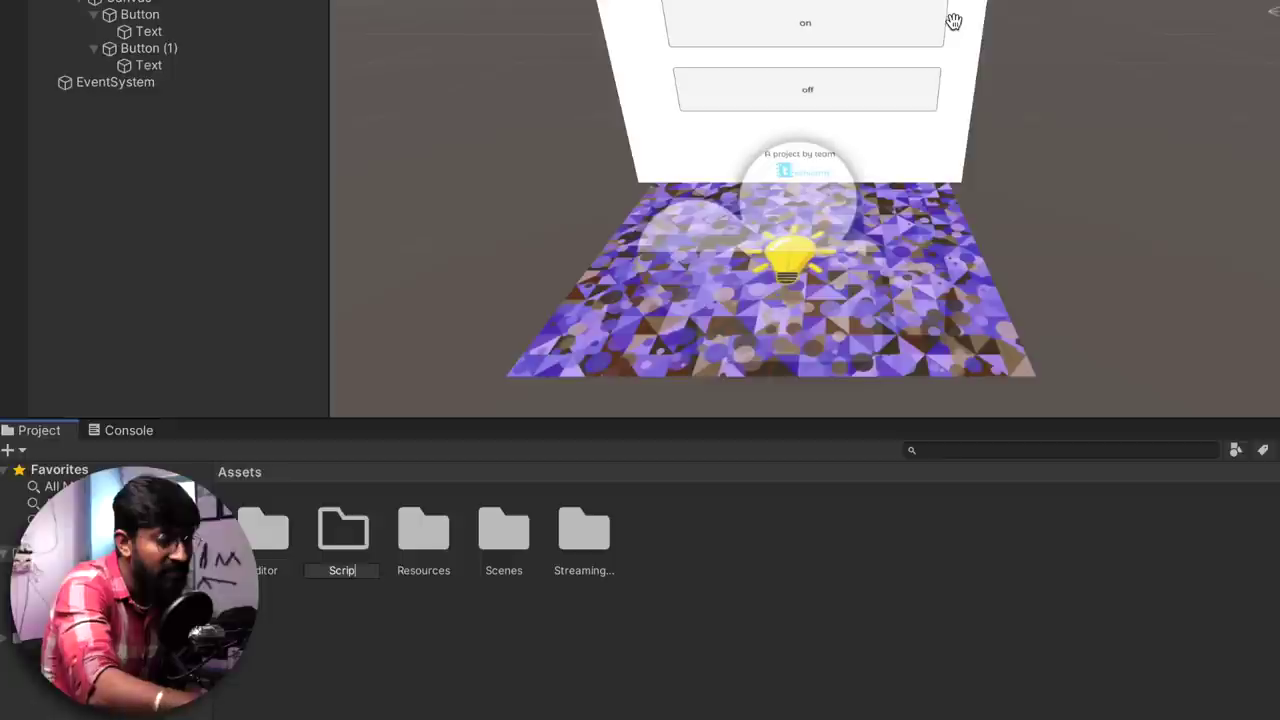
text(t)
key(Return)
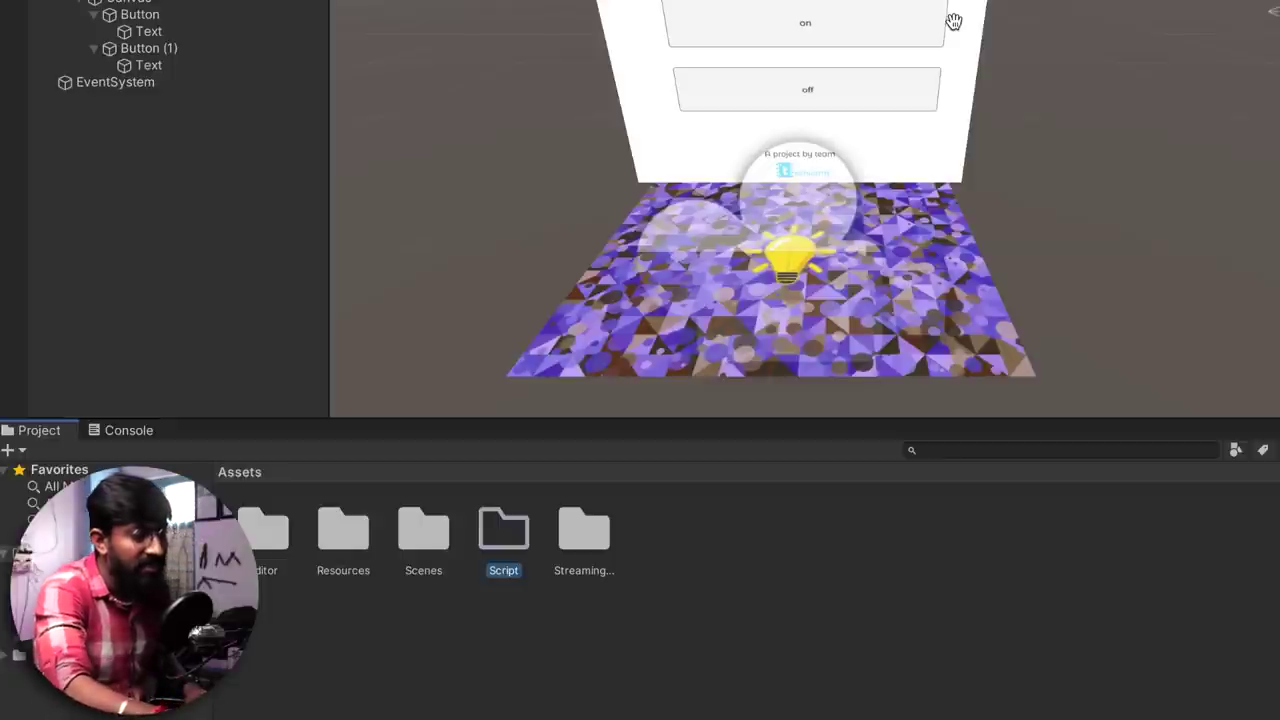
- Create a C# script named ClickUrl inside the Script folder and open it in the code editor
double_click(515, 543)
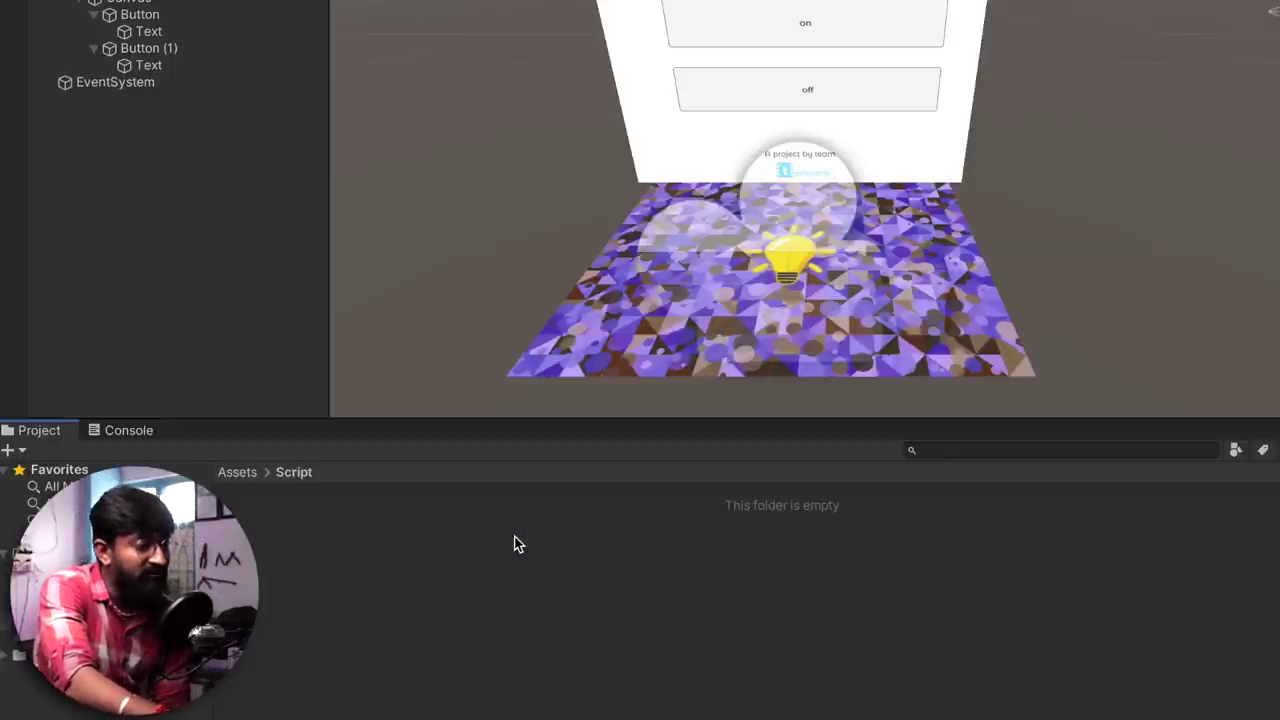
right_click(515, 543)
mouse_move(650, 277)
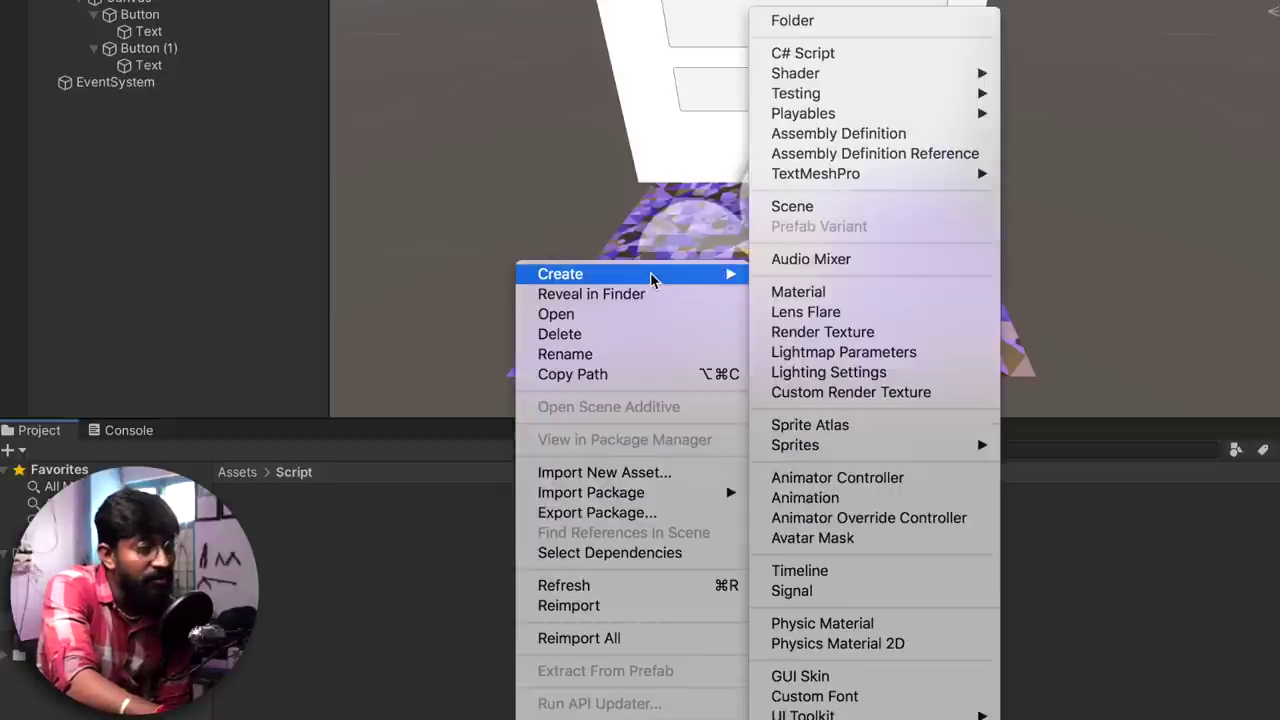
click(902, 55)
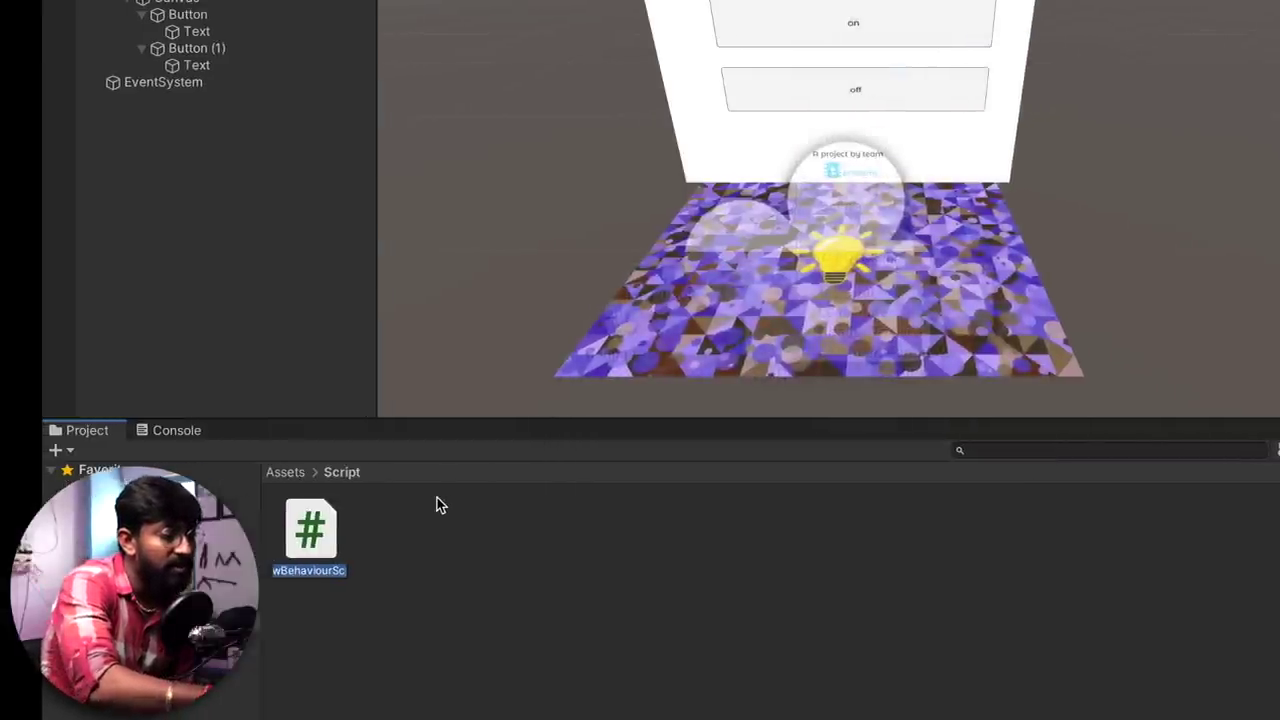
text(Click)
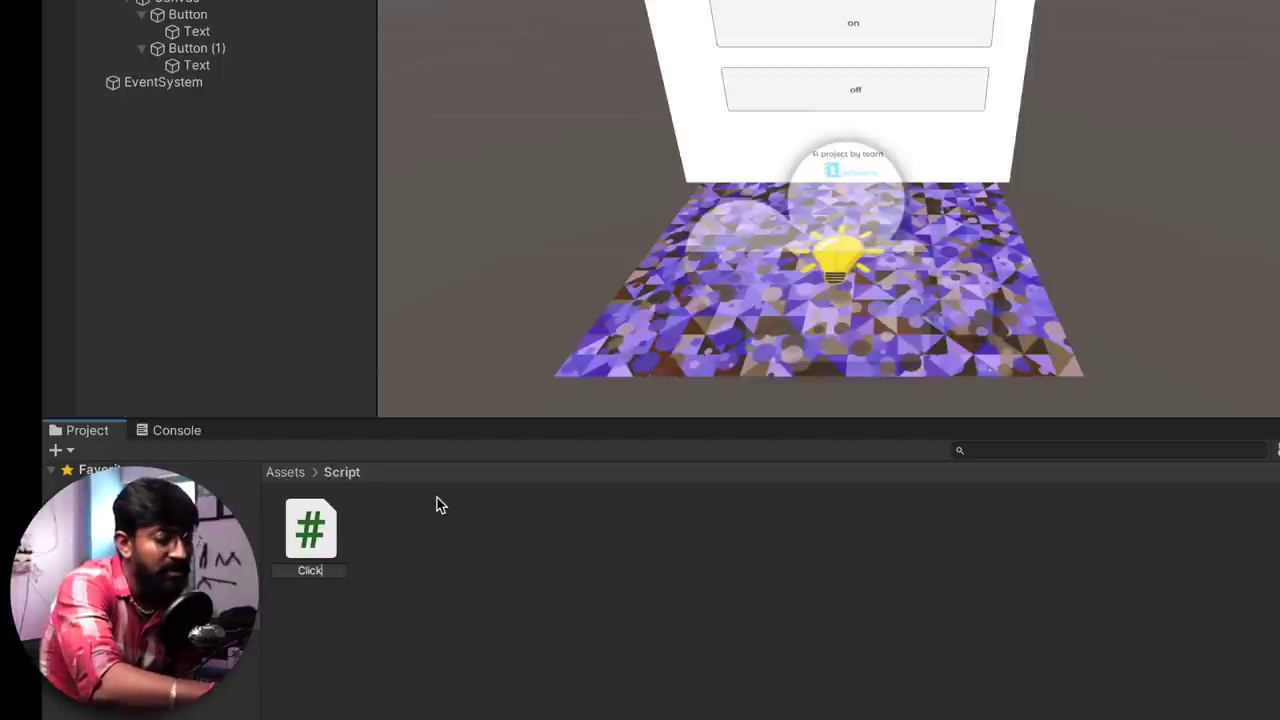
text(Url)
key(Return)
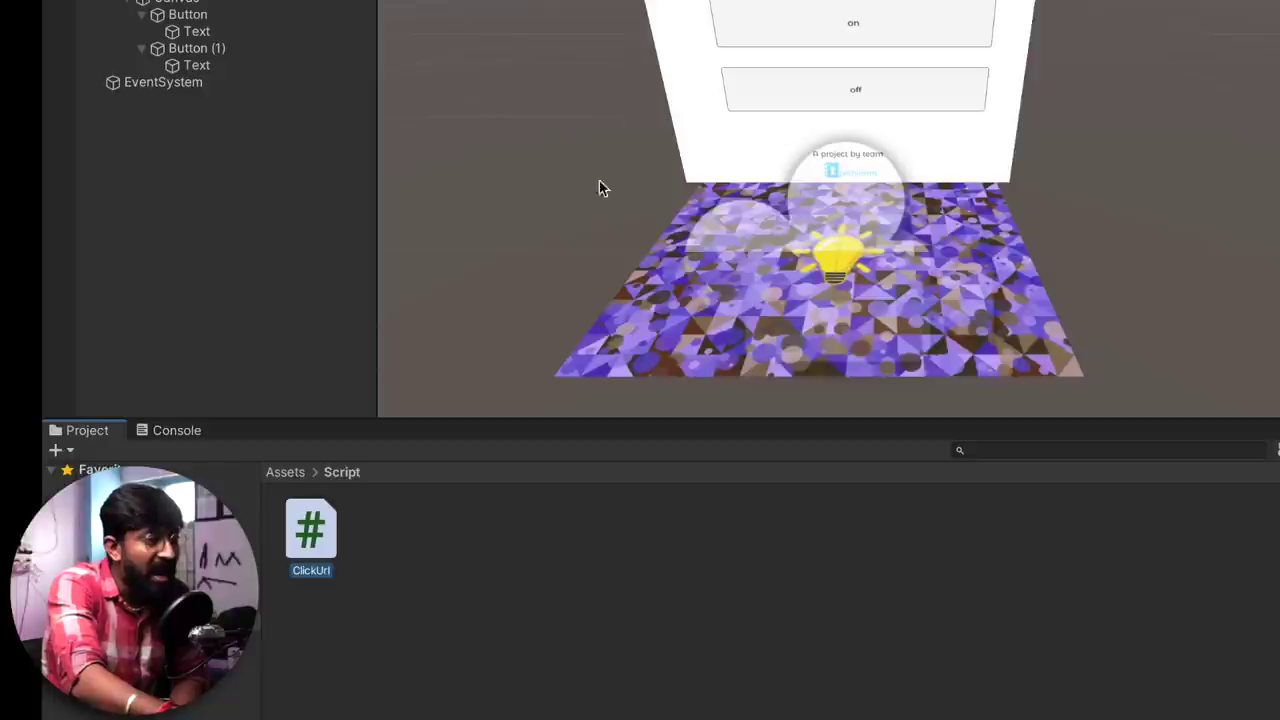
double_click(310, 530)
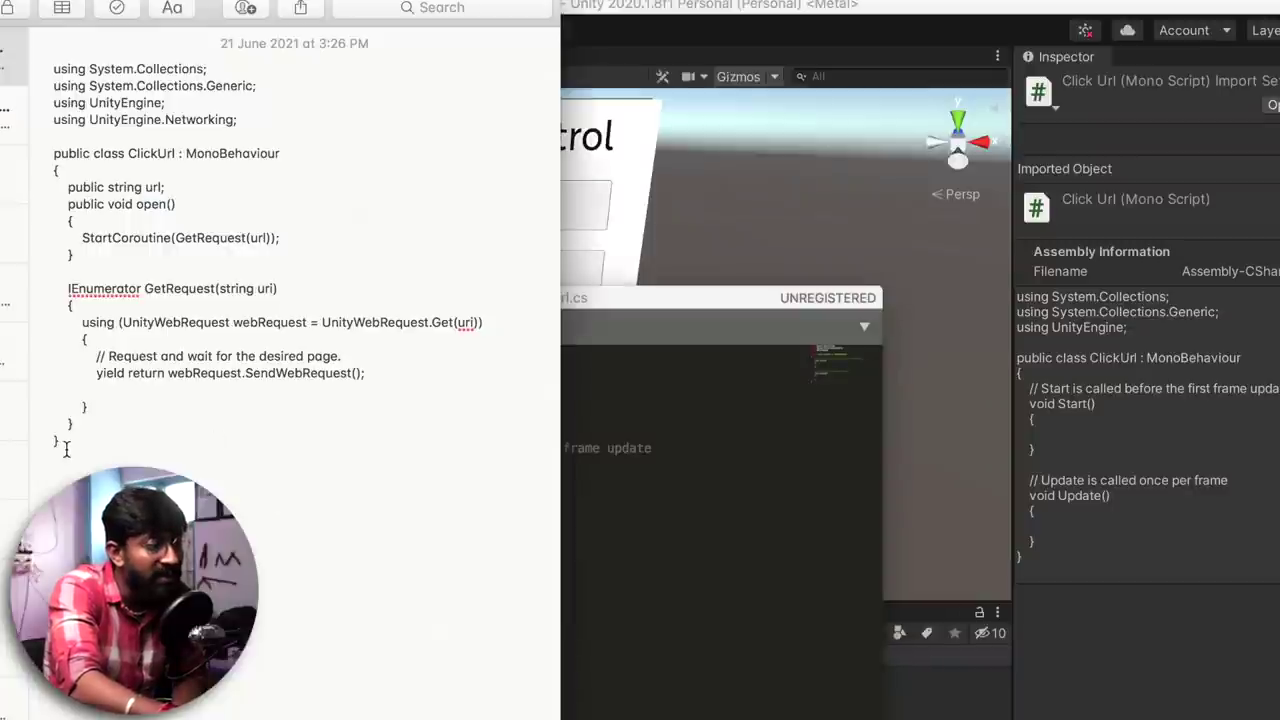
- Replace all of ClickUrl.cs with the UnityWebRequest code copied from the note, then save and close the file
drag(66, 450, 39, 65)
right_click(110, 87)
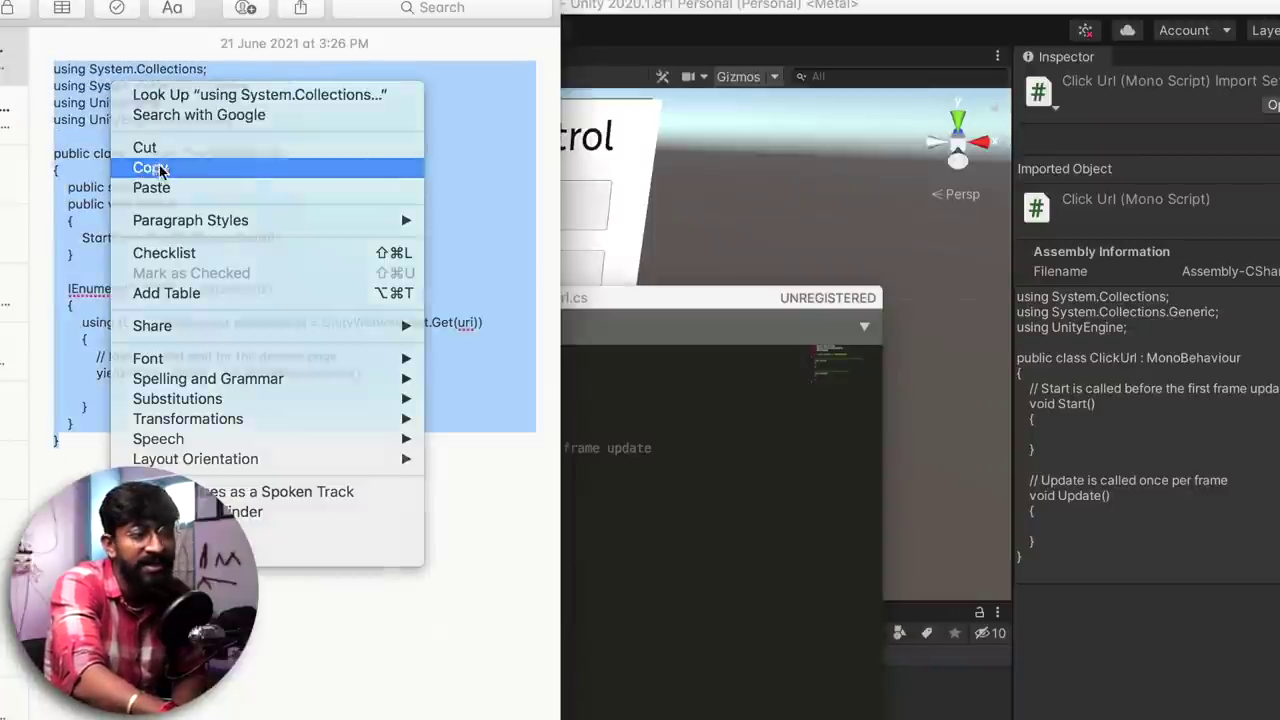
click(157, 168)
click(810, 497)
drag(276, 628, 255, 340)
right_click(295, 352)
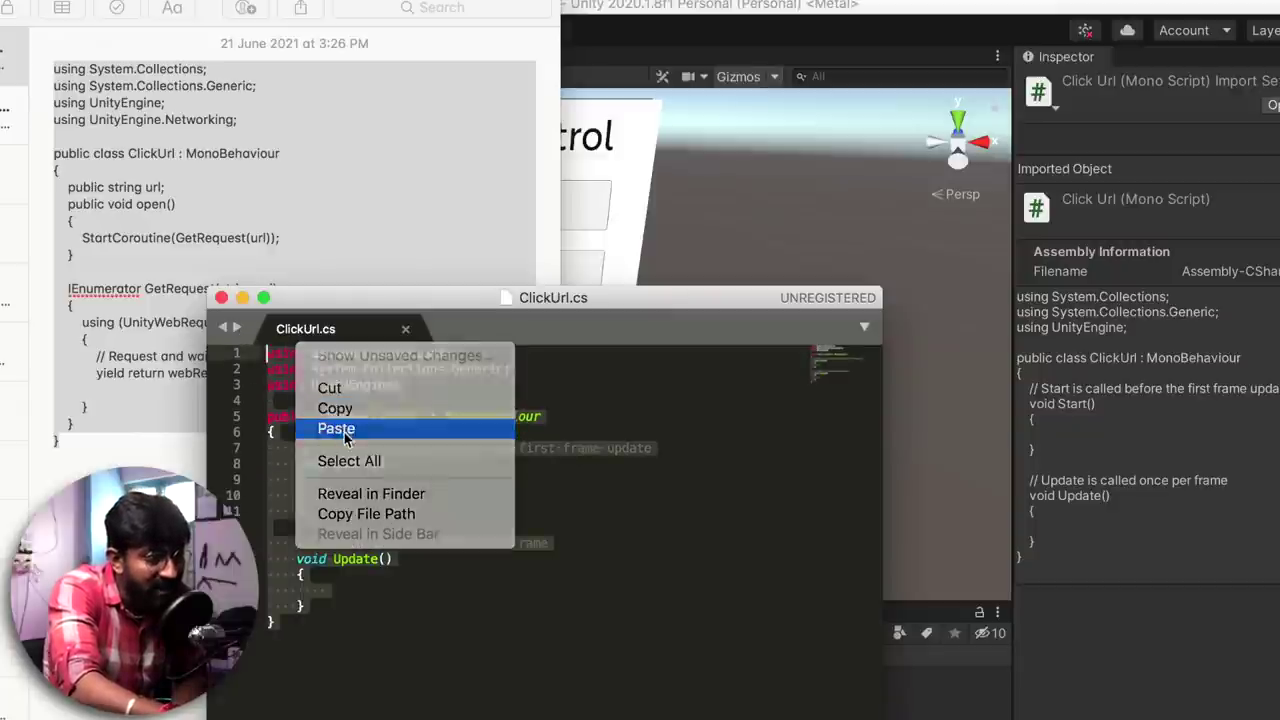
click(330, 428)
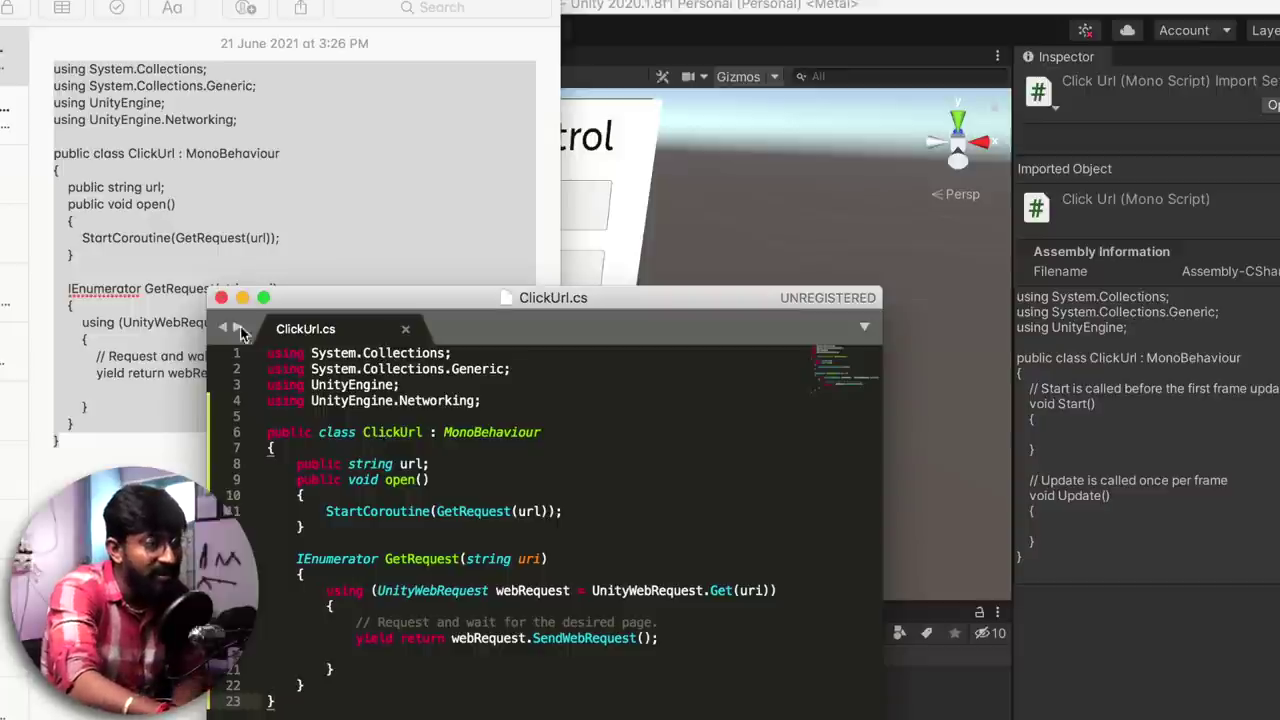
click(221, 297)
- Return to Unity and attach the ClickUrl script to both the on and off buttons
key(super+Tab)
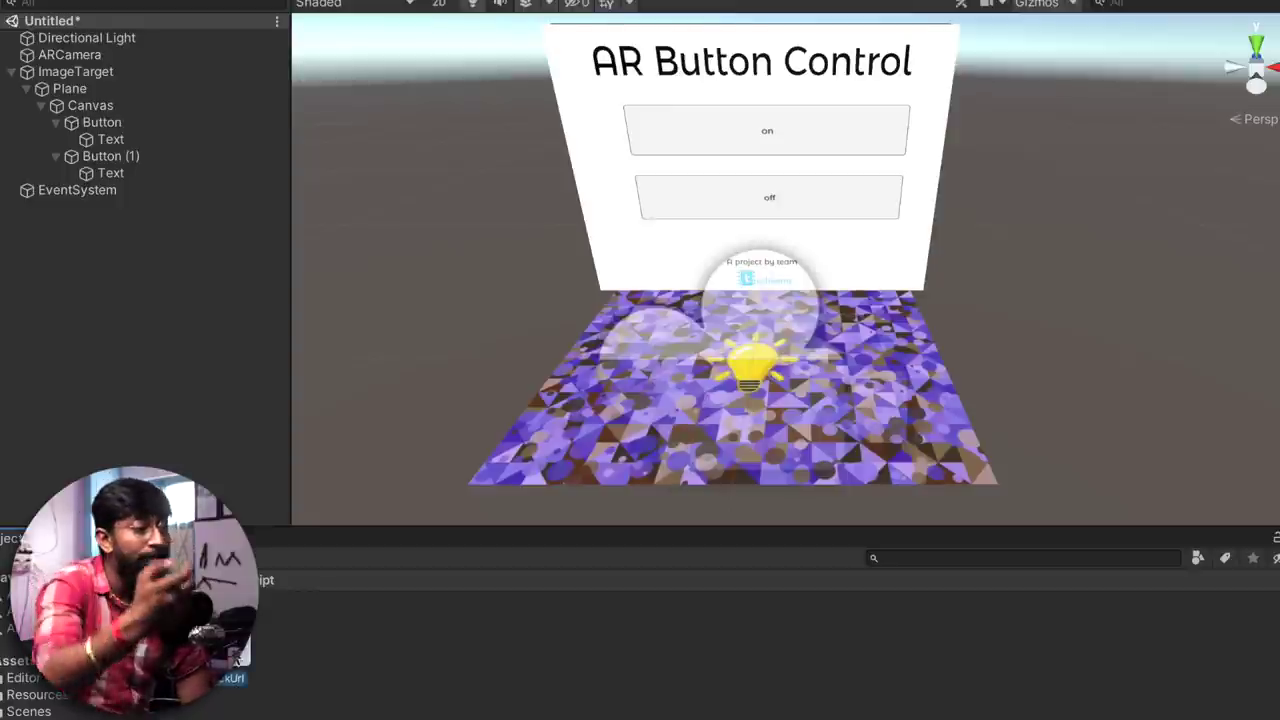
drag(393, 648, 201, 129)
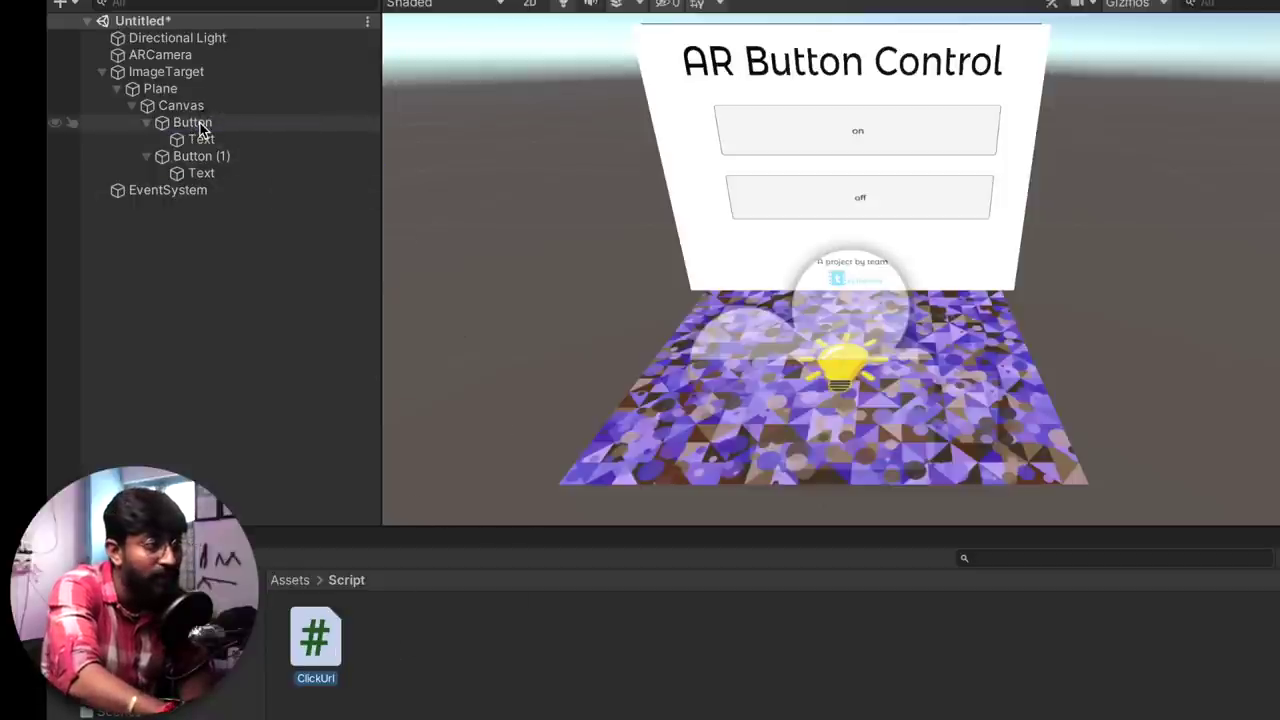
drag(326, 660, 208, 158)
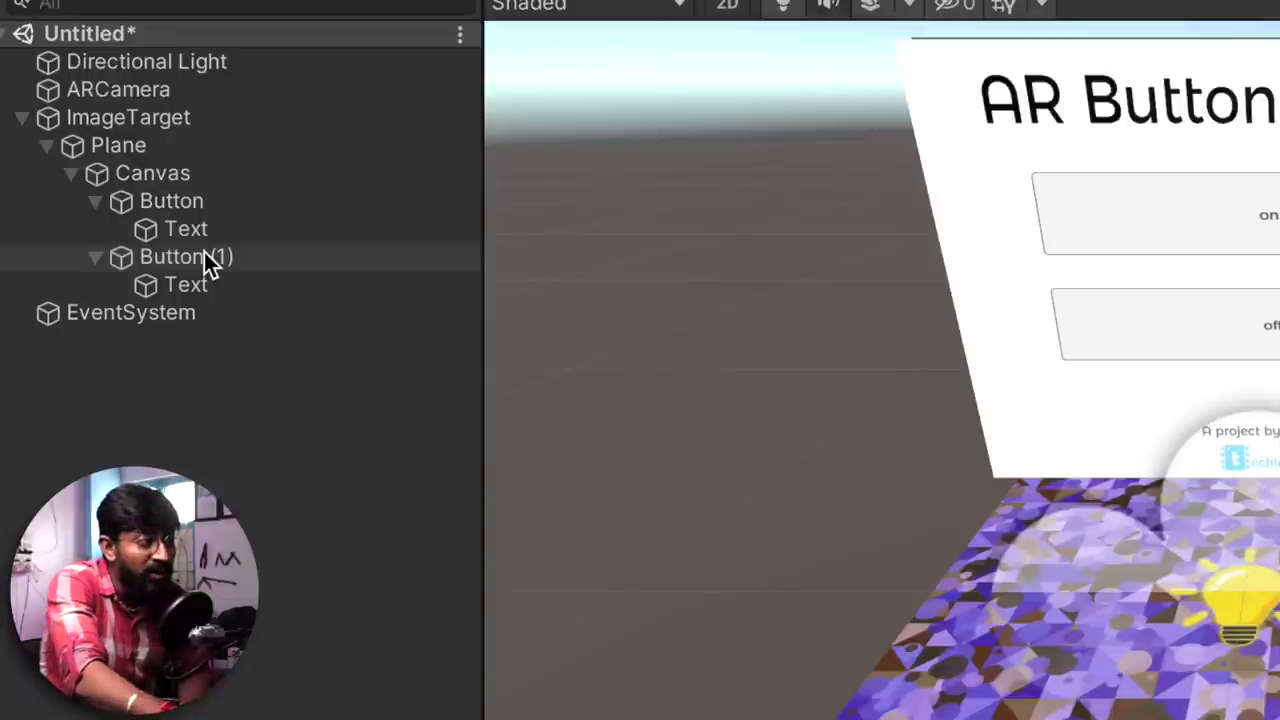
- Add an On Click event to the on button, with the button itself as object and ClickUrl's open() as function
click(171, 203)
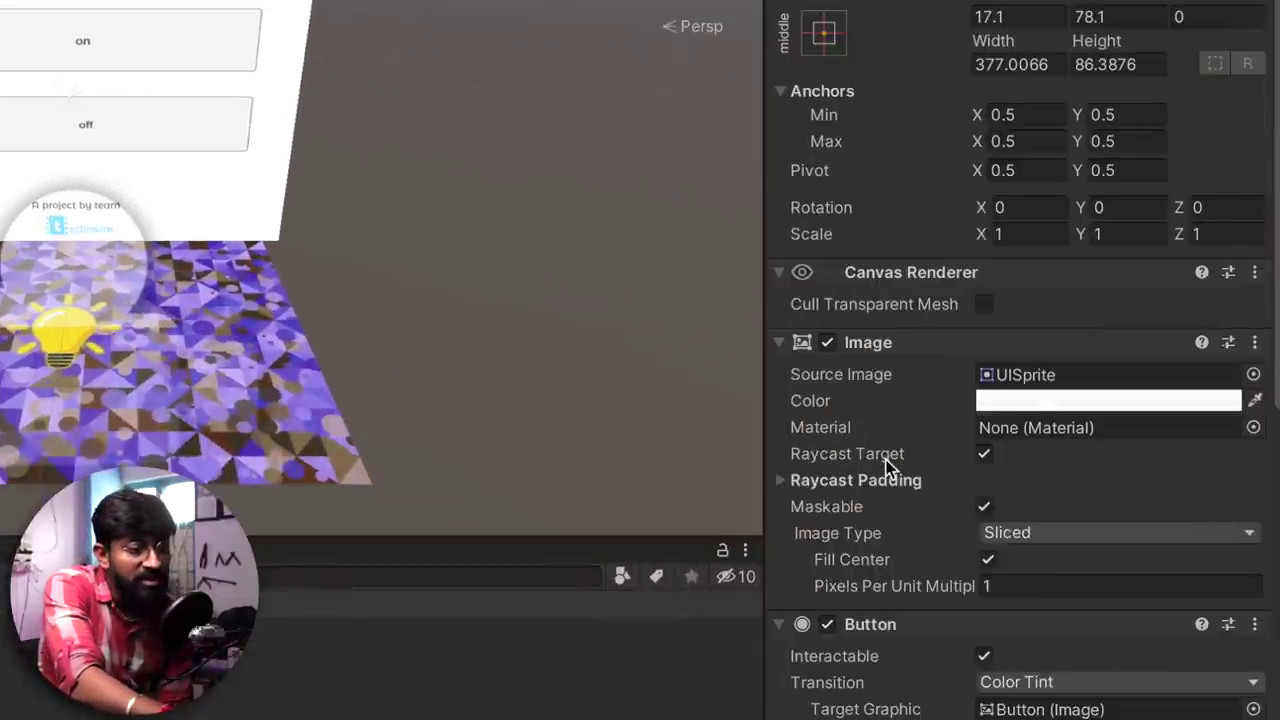
scroll(886, 468, down, 8)
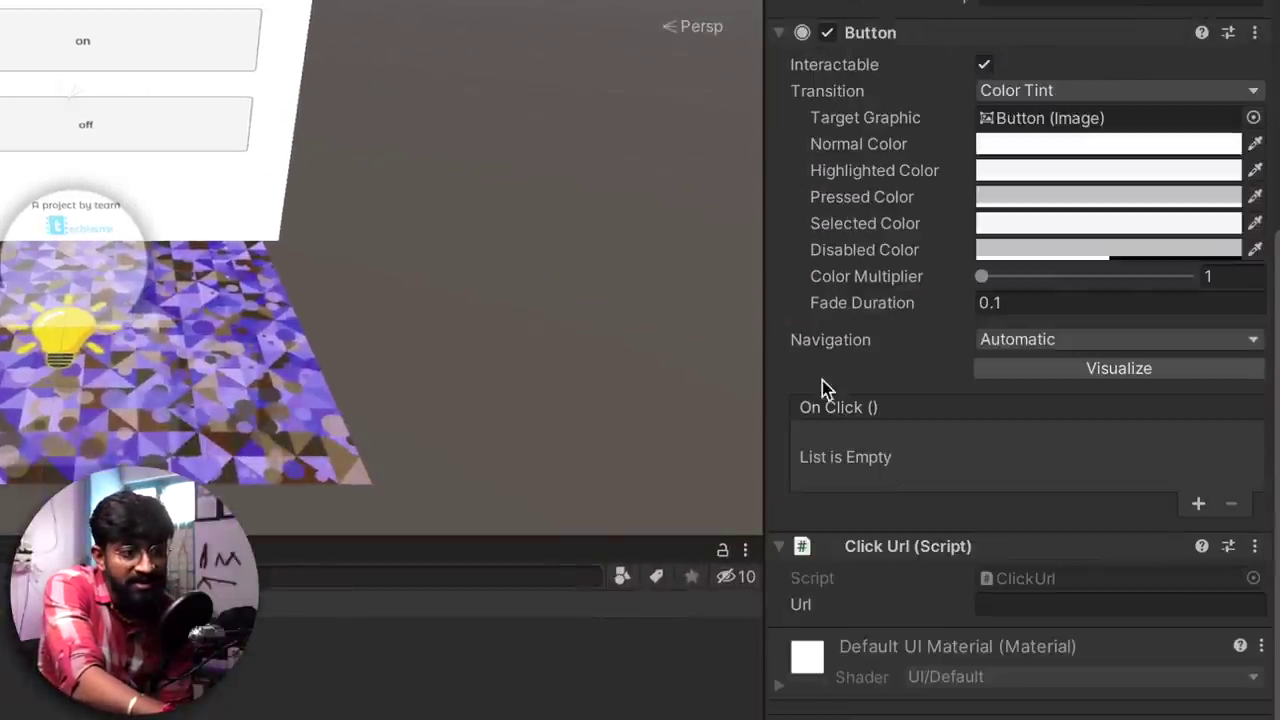
click(1199, 505)
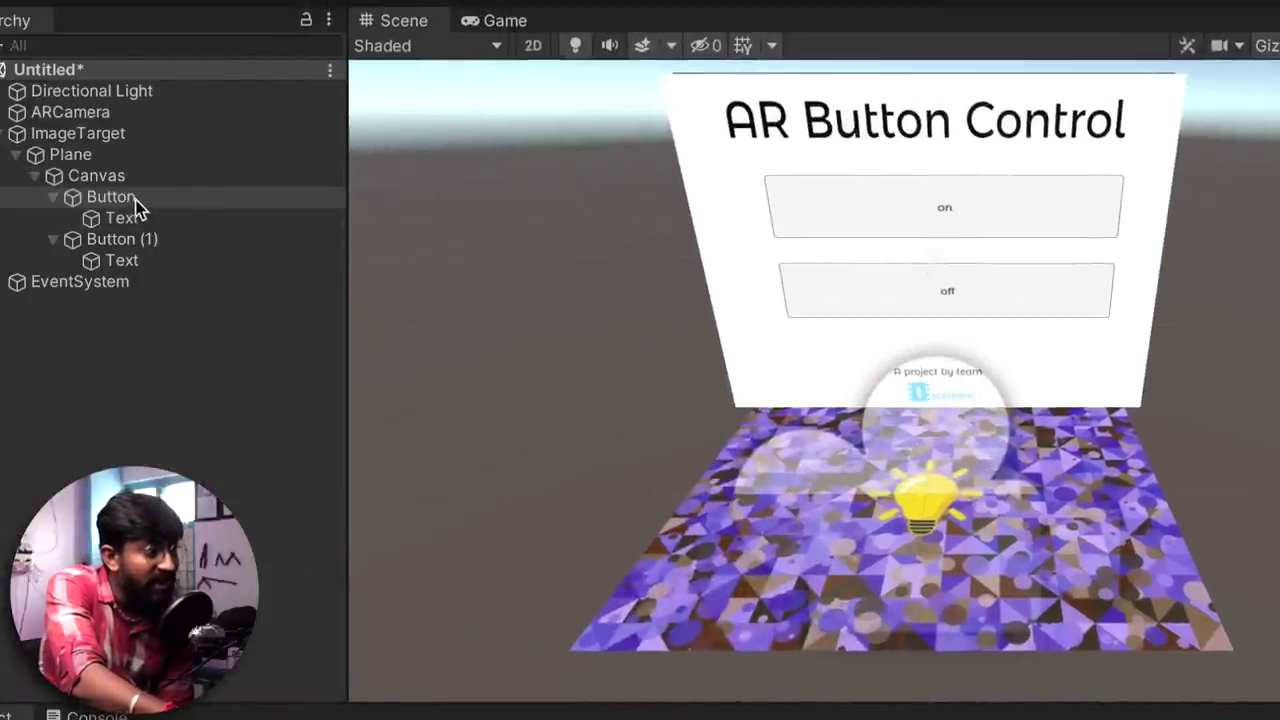
drag(135, 207, 856, 423)
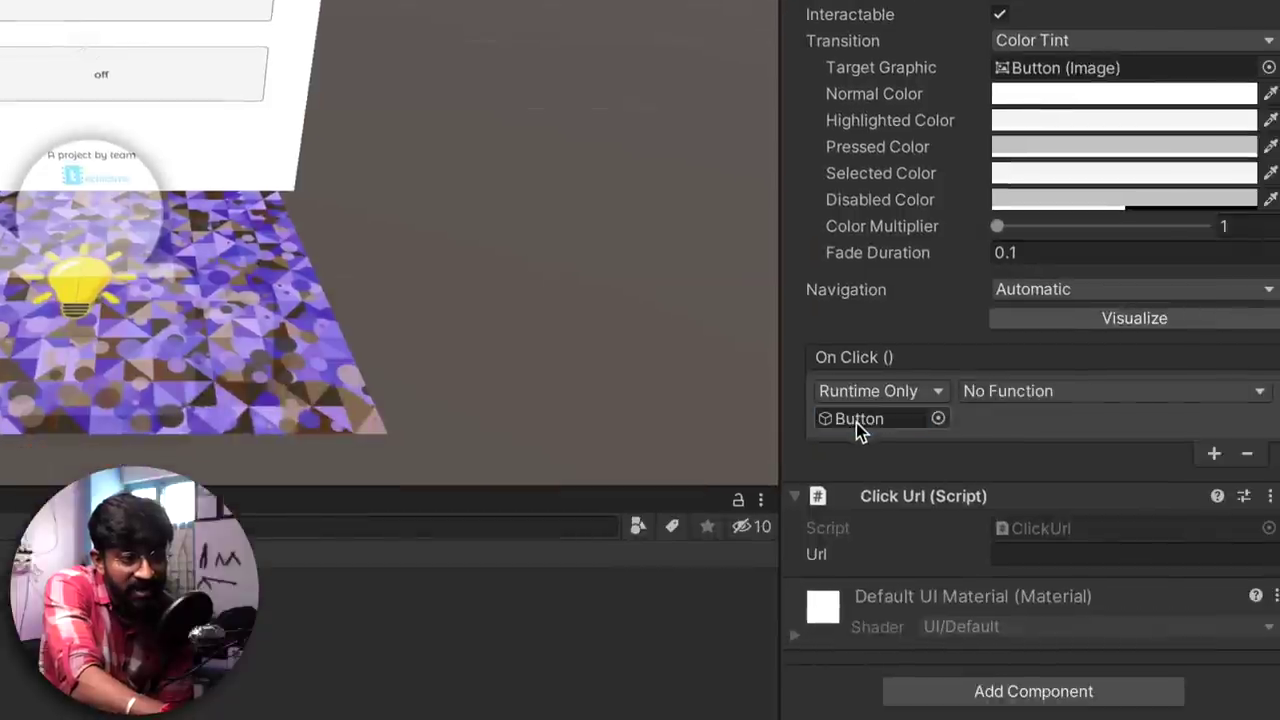
click(1018, 392)
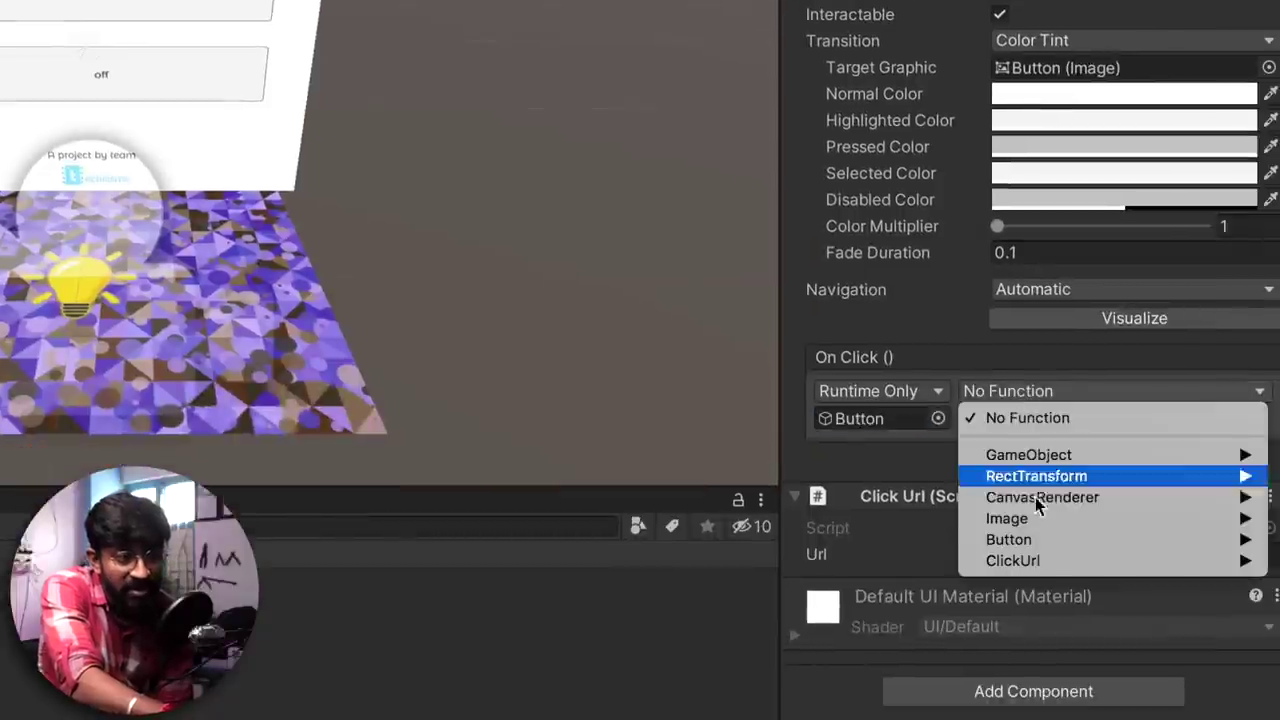
mouse_move(1048, 568)
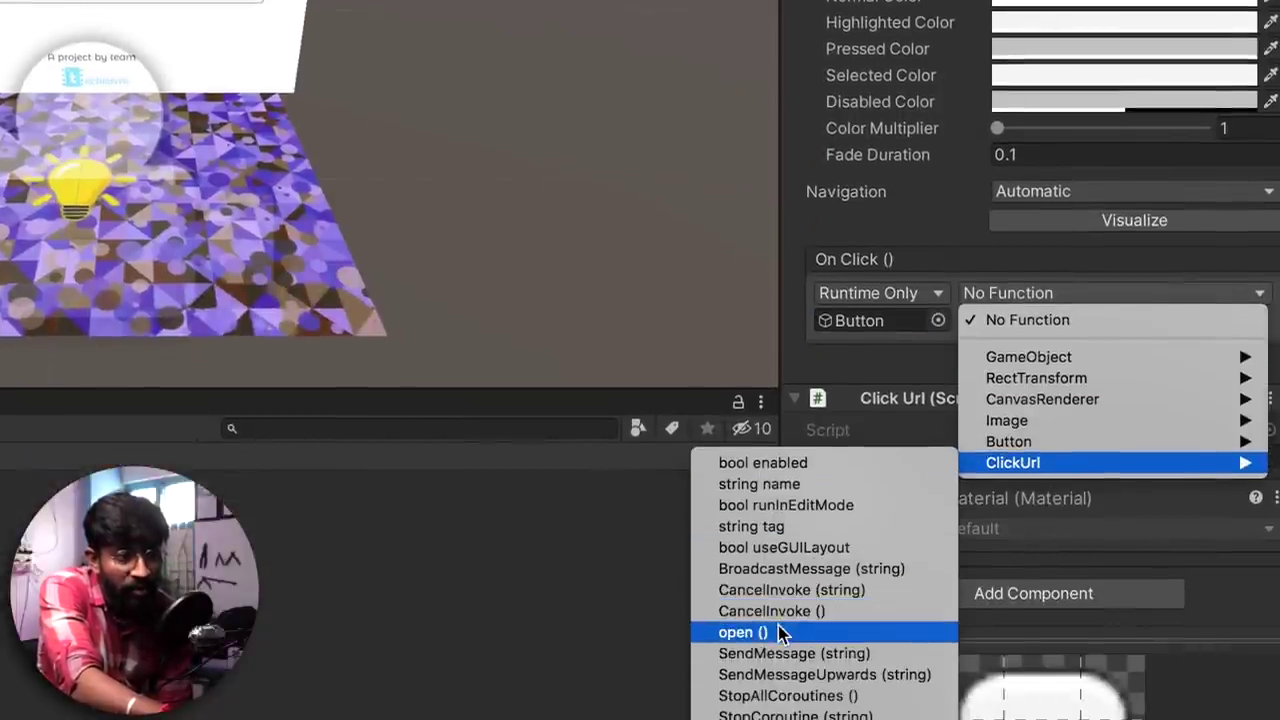
click(736, 629)
- Switch to Safari, paste the Blynk update URL with its auth token into a new tab, change its ending to value=1 and copy it
click(1045, 457)
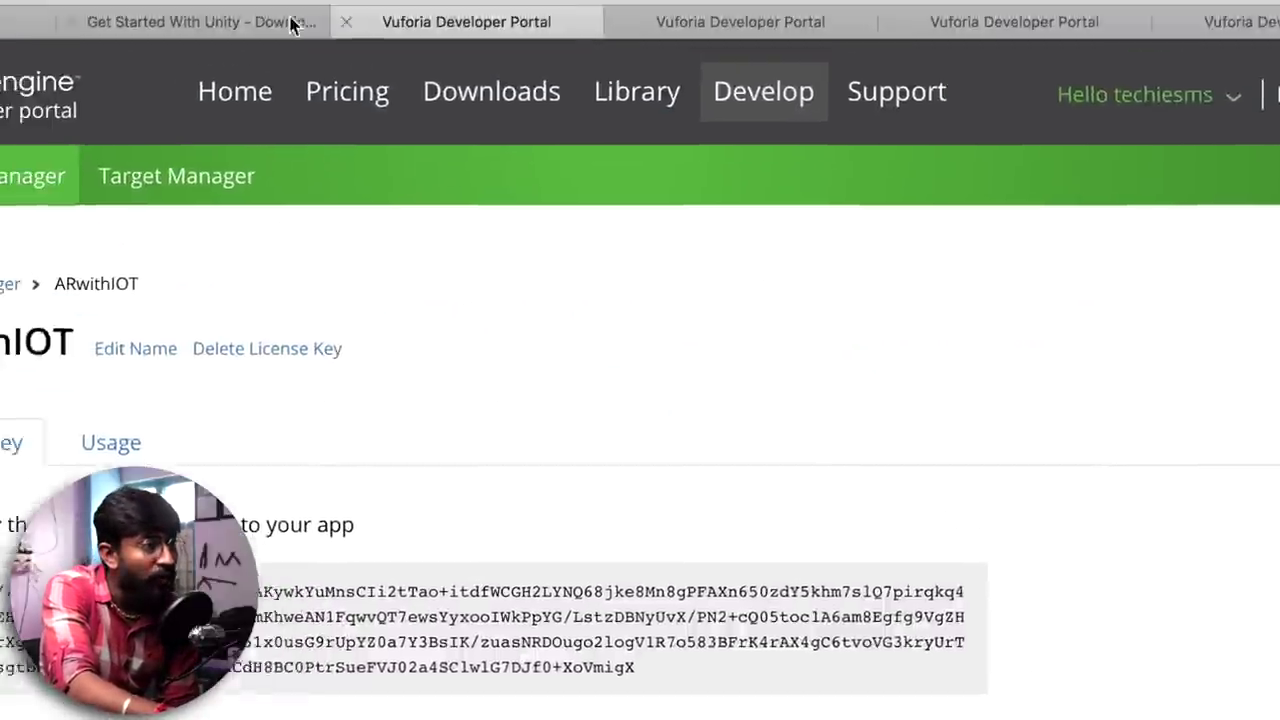
click(290, 22)
key(super+t)
key(super+v)
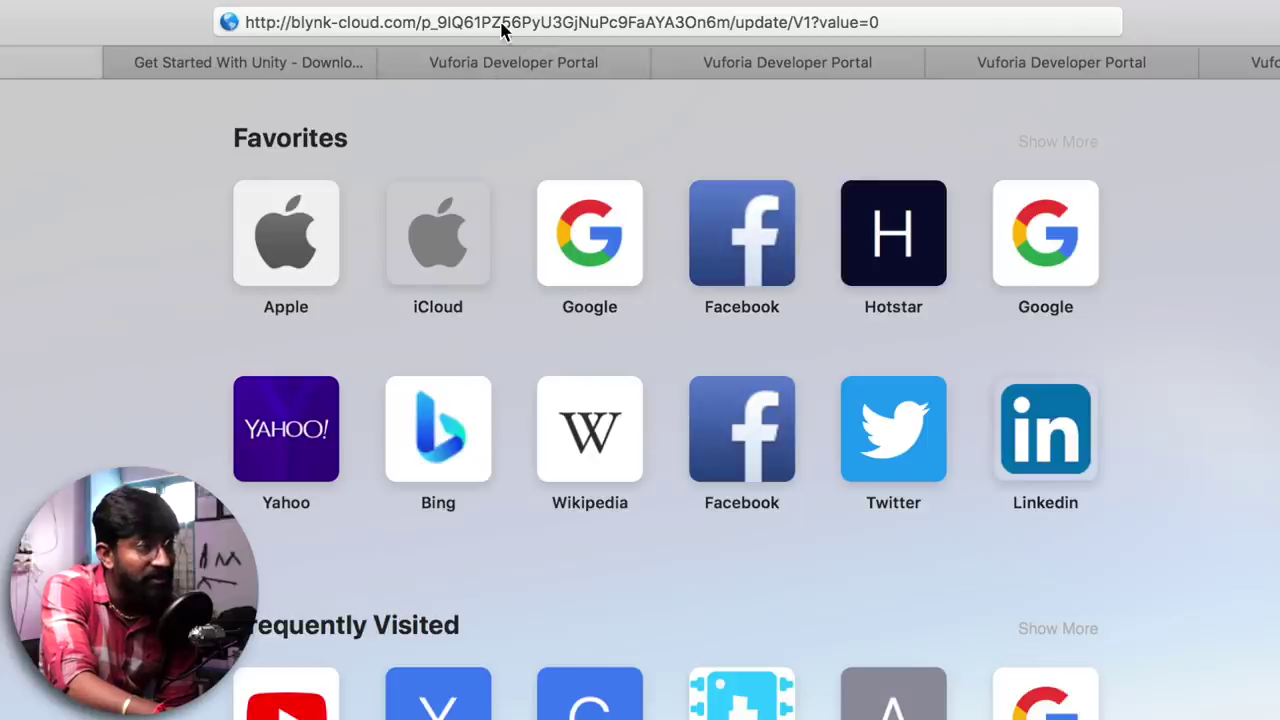
click(875, 22)
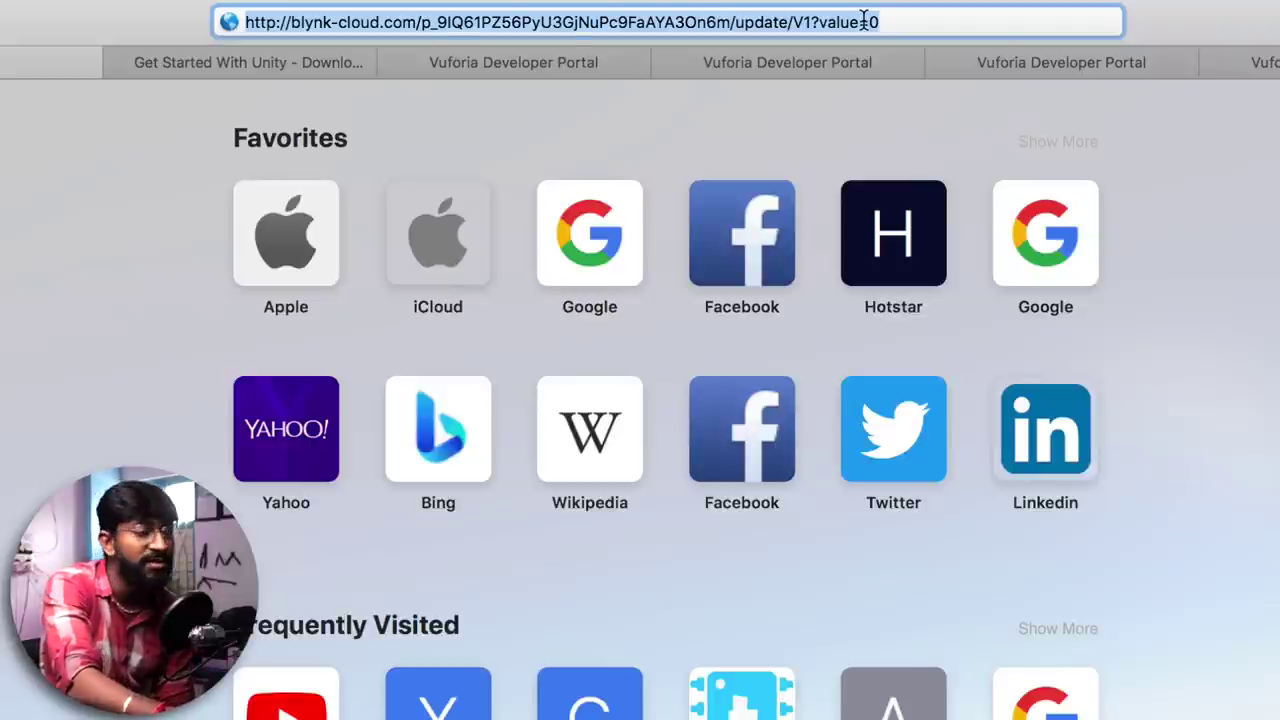
click(886, 22)
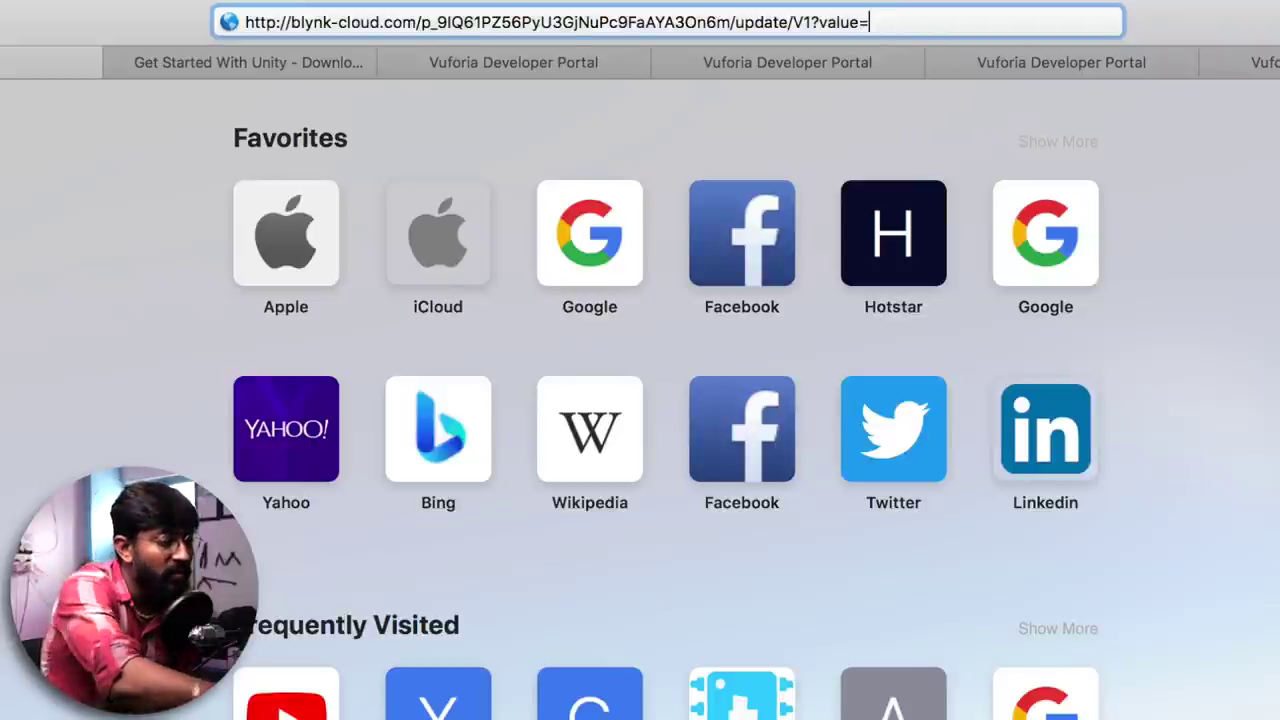
key(super+a)
key(super+c)
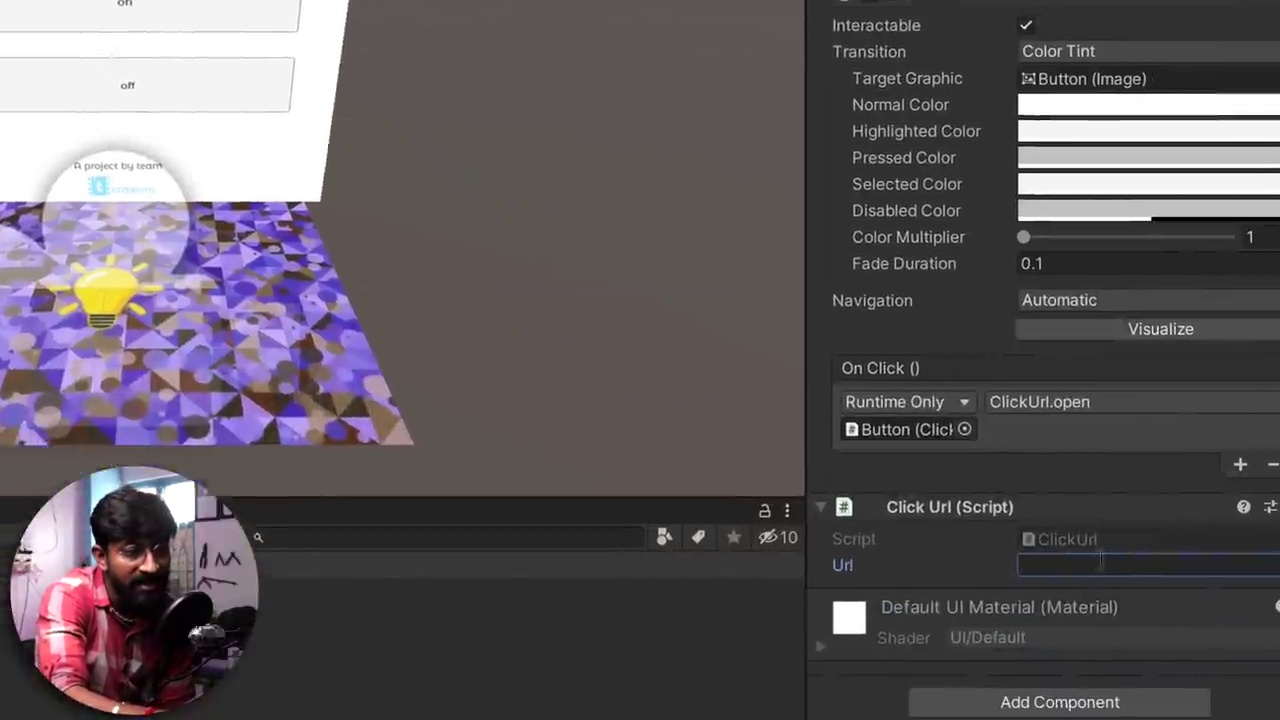
- Return to Unity and paste the Blynk update URL with auth token and value=1 into the on button's ClickUrl Url field
click(1040, 528)
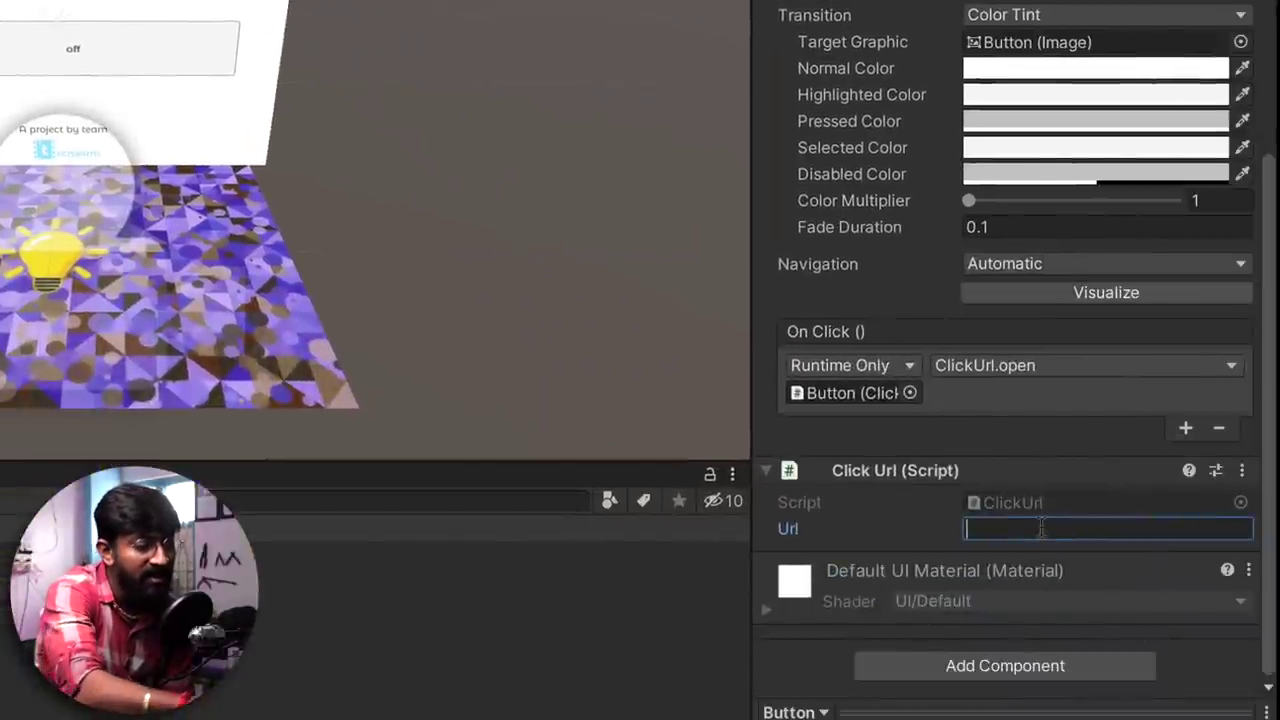
key(super+v)
click(0, 0)
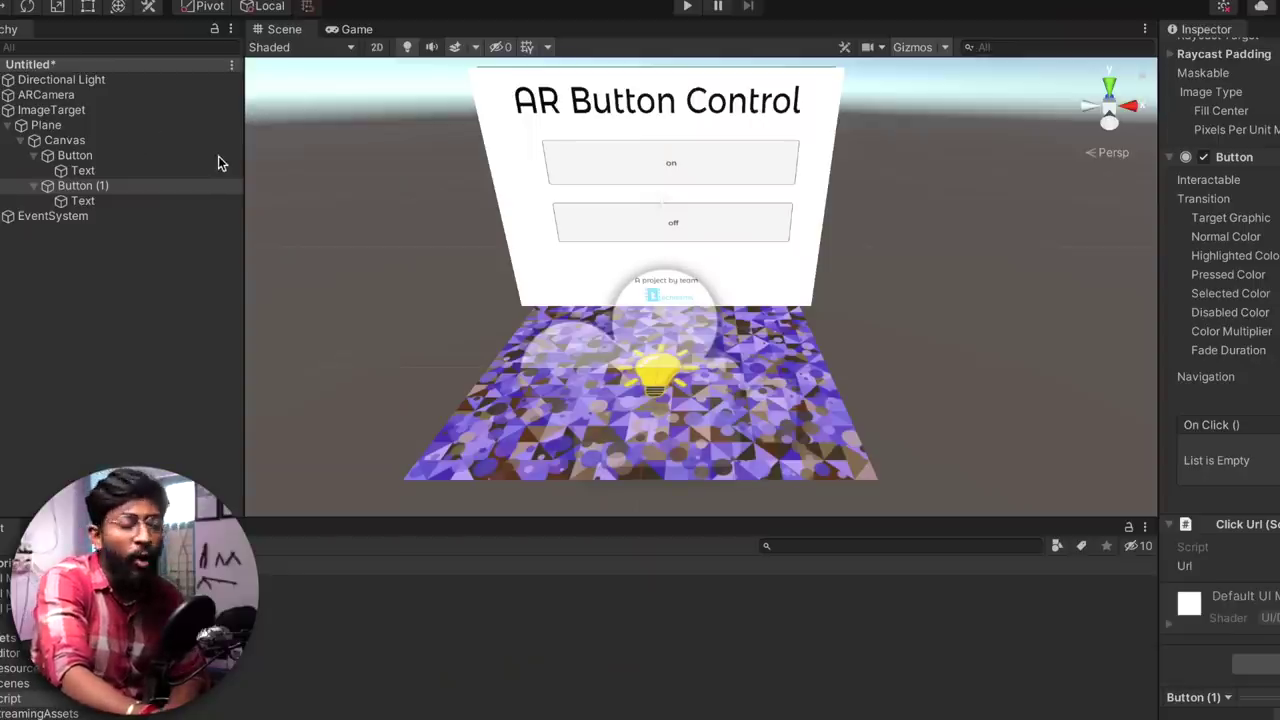
- Add an On Click event to the off button, with Button (1) as object and ClickUrl's open() as function
click(100, 187)
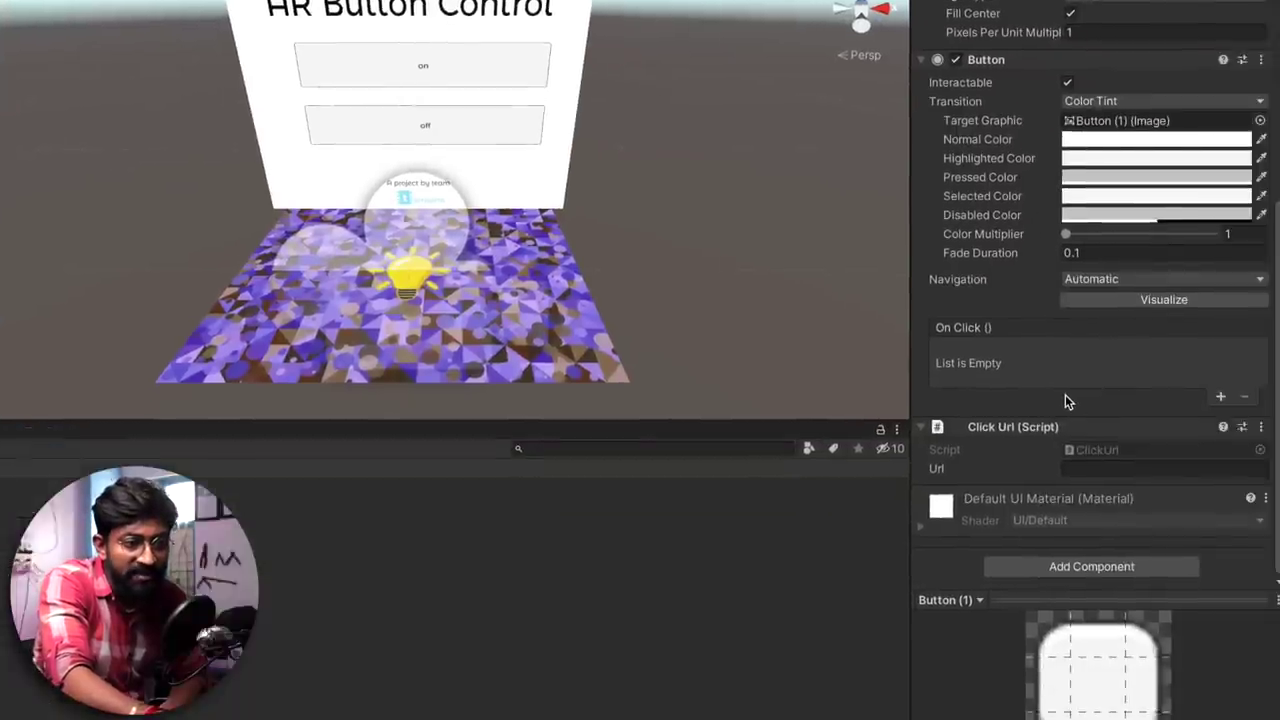
click(1100, 468)
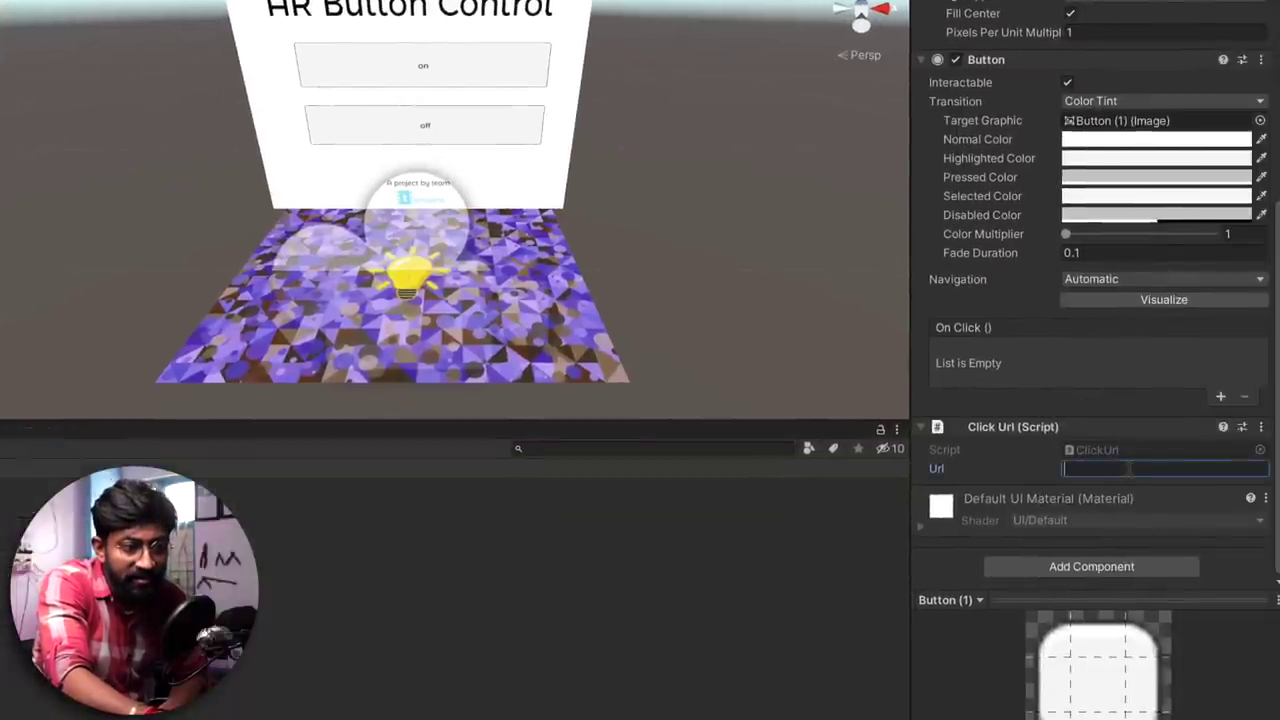
click(1093, 413)
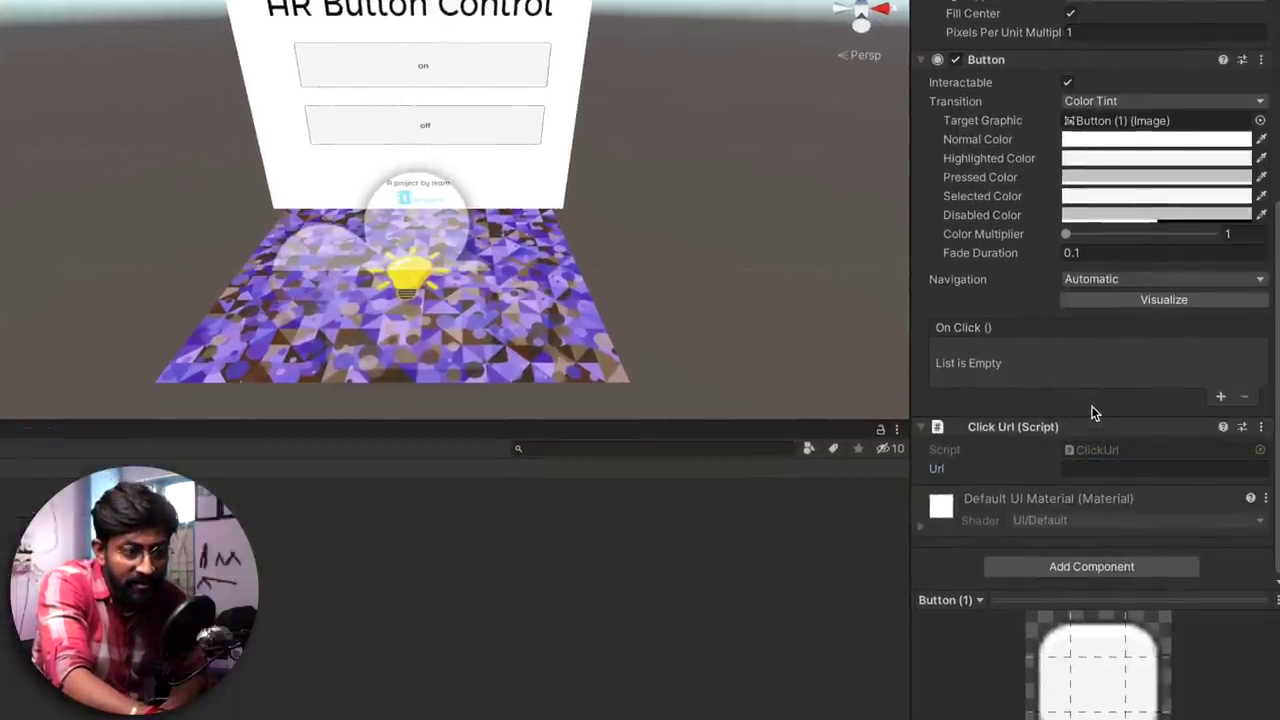
click(1220, 398)
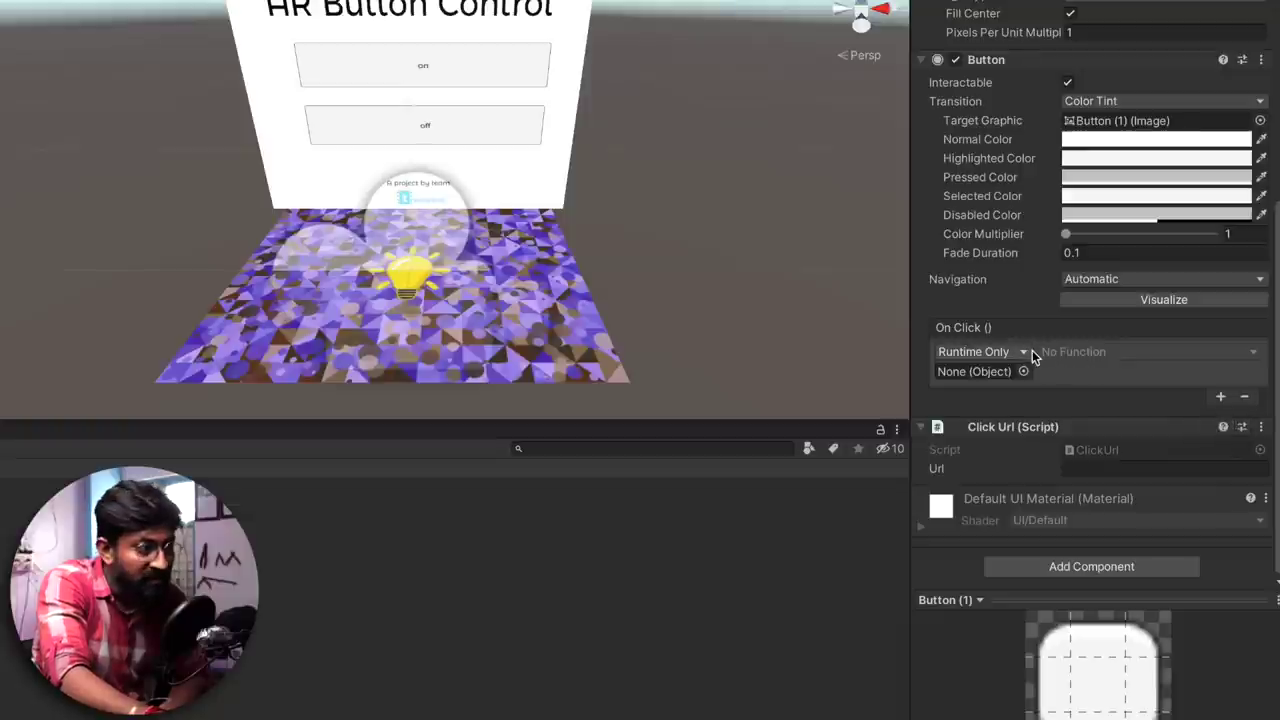
drag(624, 252, 966, 374)
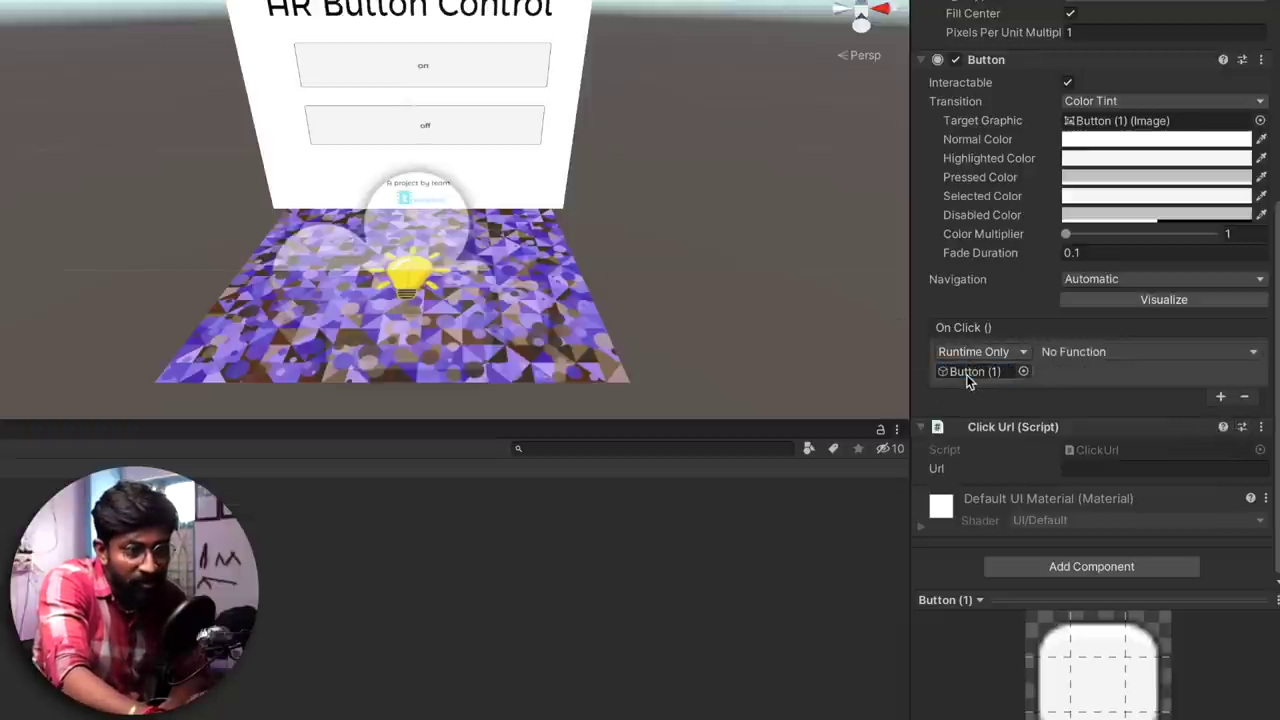
click(1094, 353)
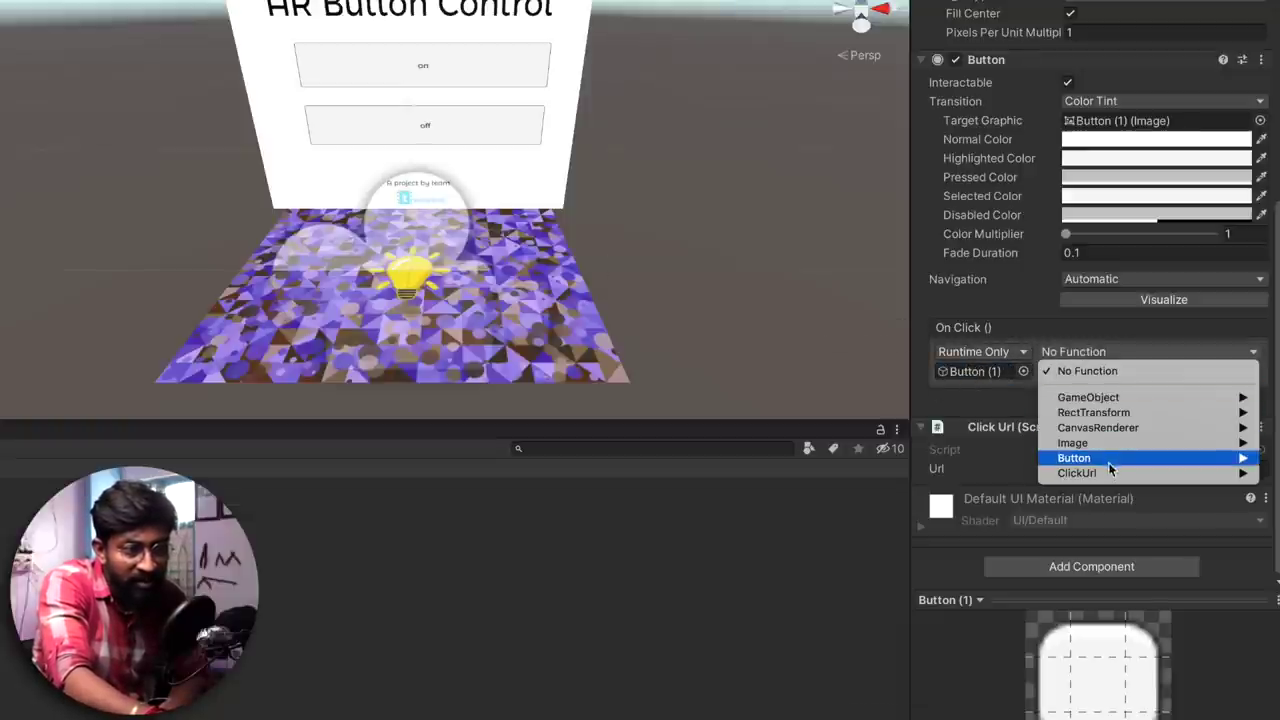
mouse_move(1108, 476)
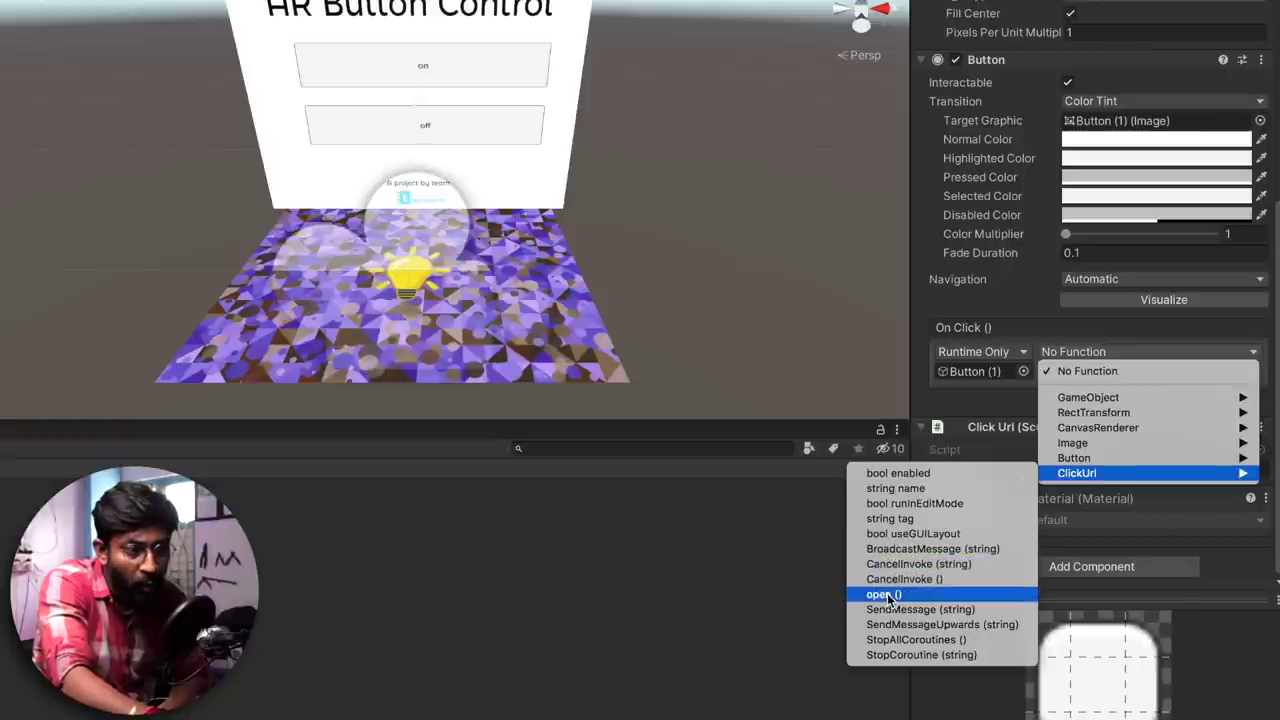
click(890, 594)
- Paste the Blynk update URL with its auth token into the off button's ClickUrl Url field and change its ending to value=0
click(1097, 468)
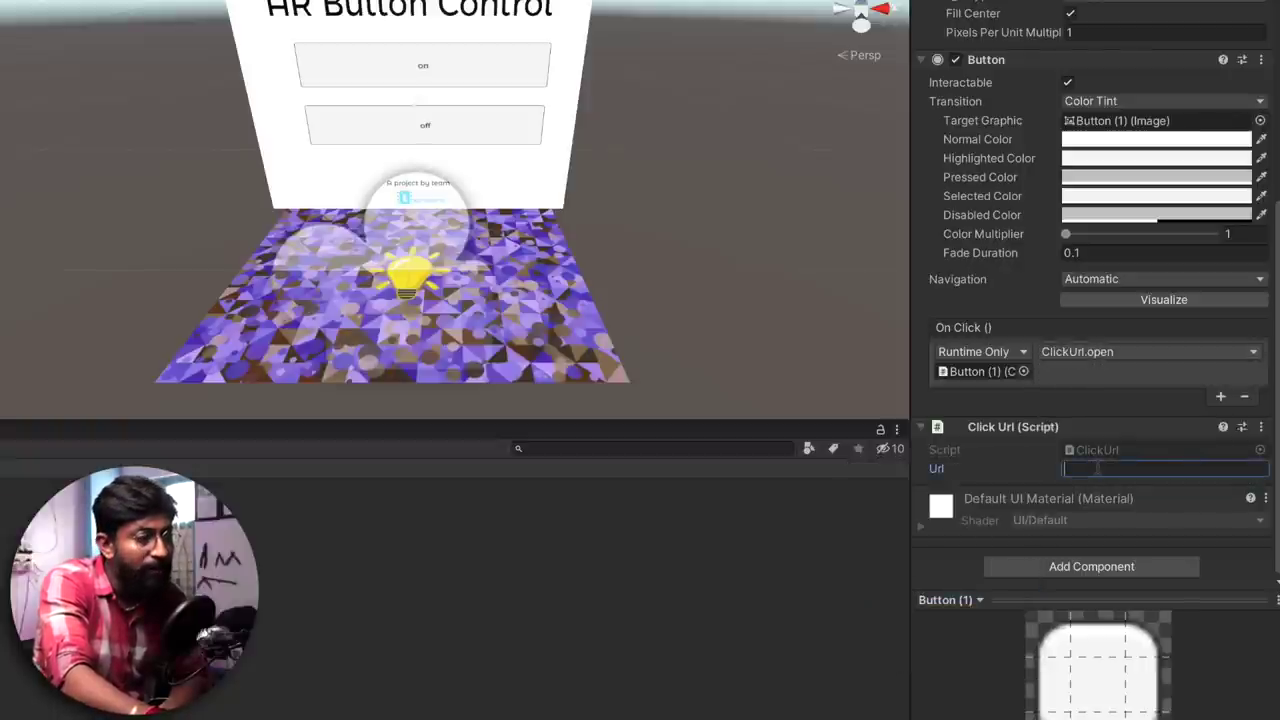
key(ctrl+v)
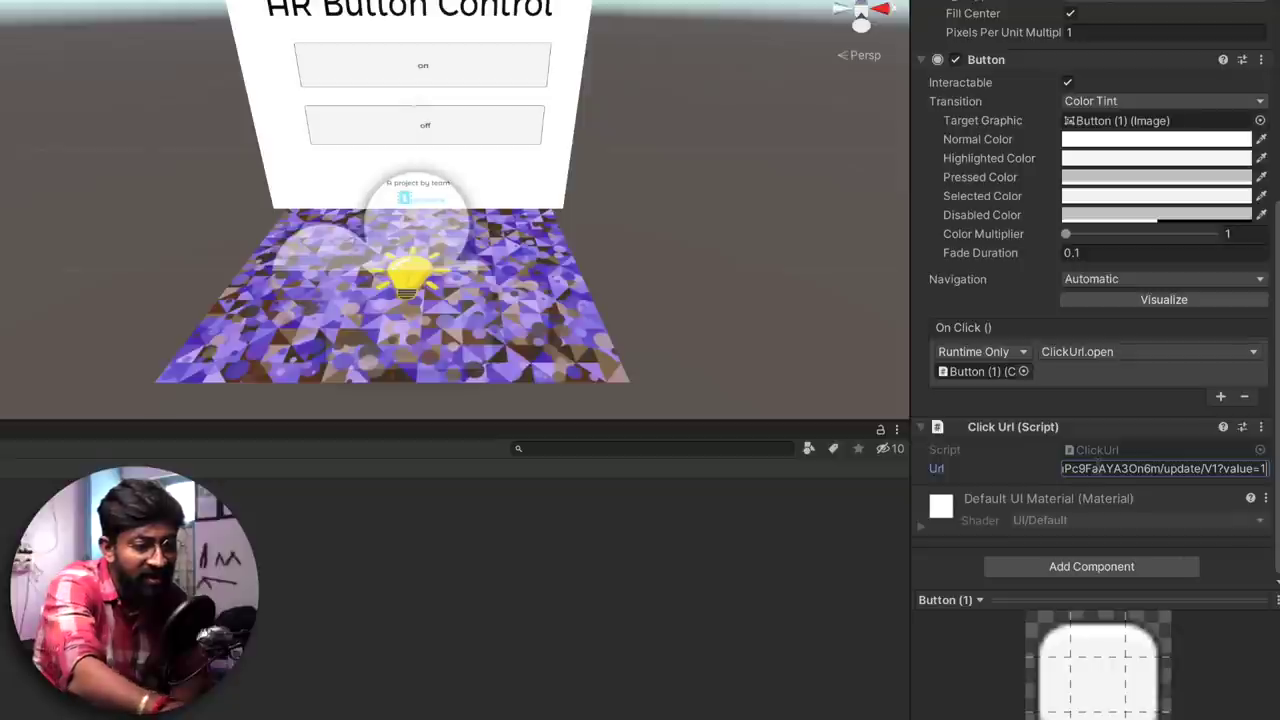
text(0)
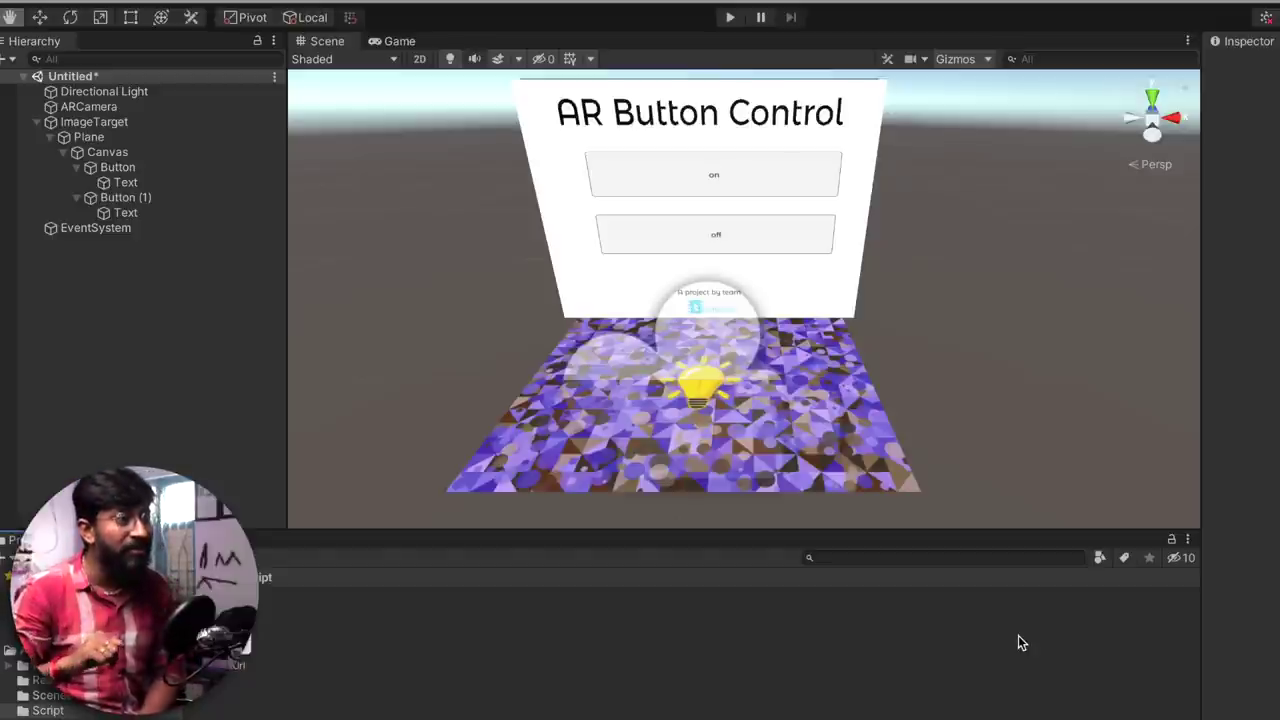
- Run the scene in Play mode to test the AR buttons
click(731, 18)
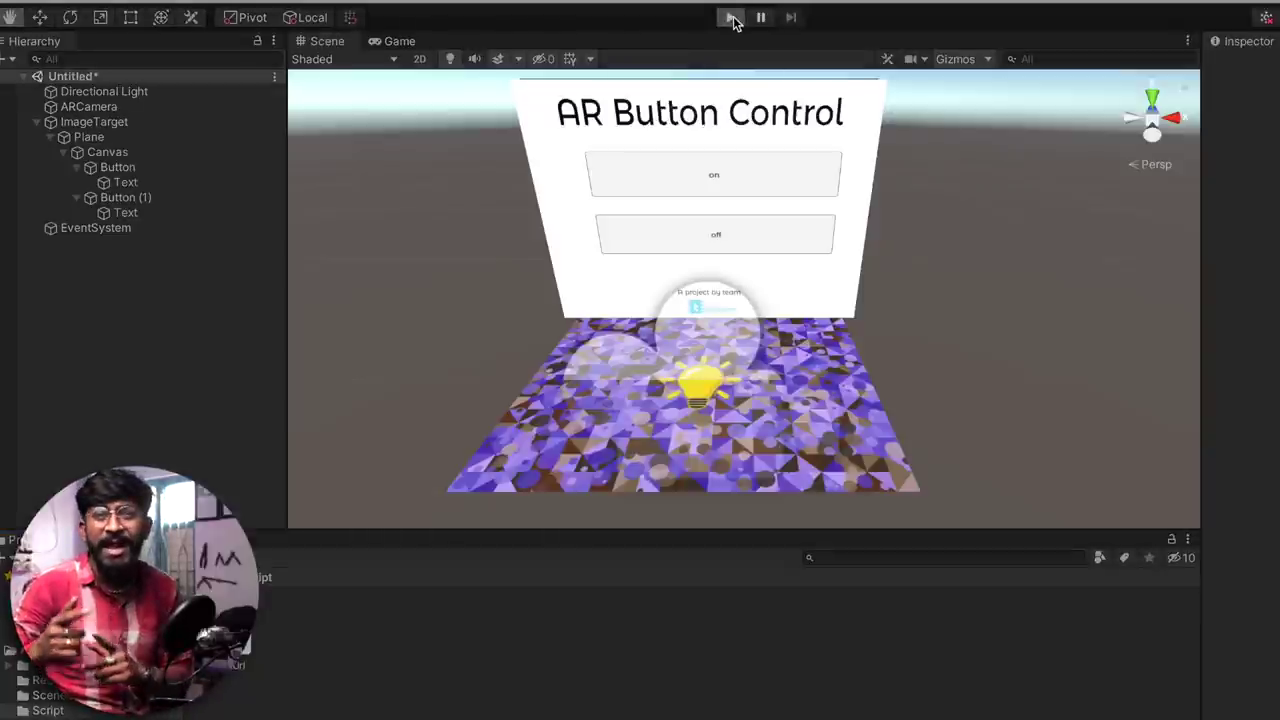